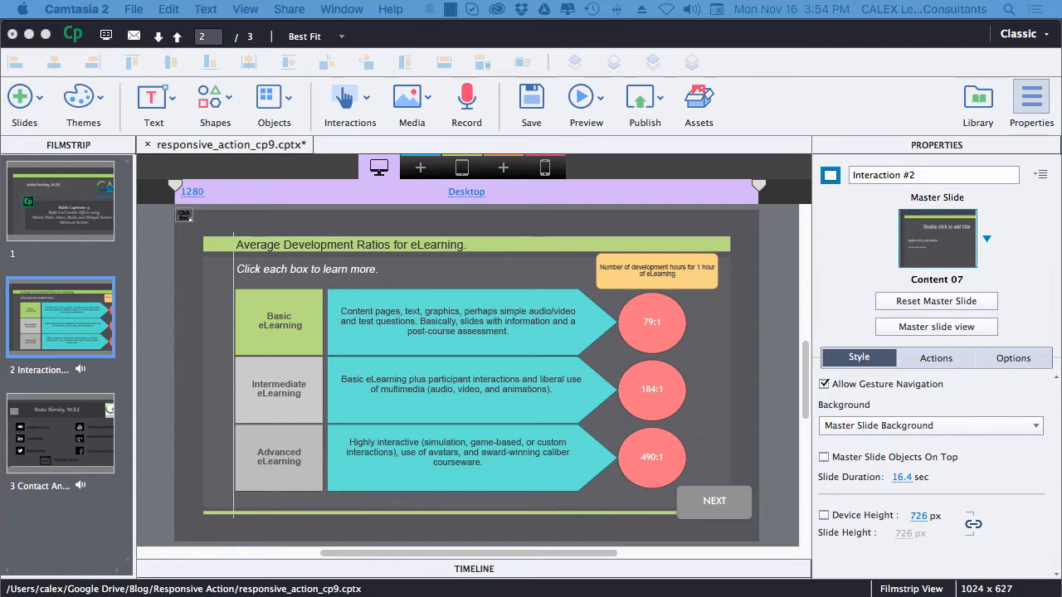
Show the Preview menu's options for the responsive_action project.
click(596, 105)
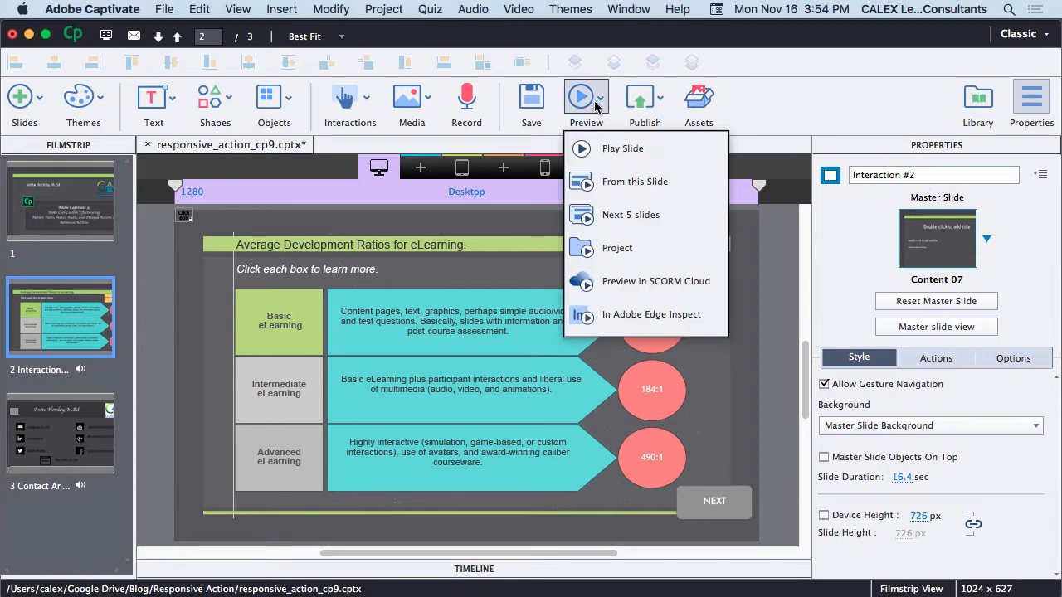
Preview the project in Chrome, advance past the title slide and reveal the Basic, Intermediate and Advanced eLearning boxes.
click(624, 251)
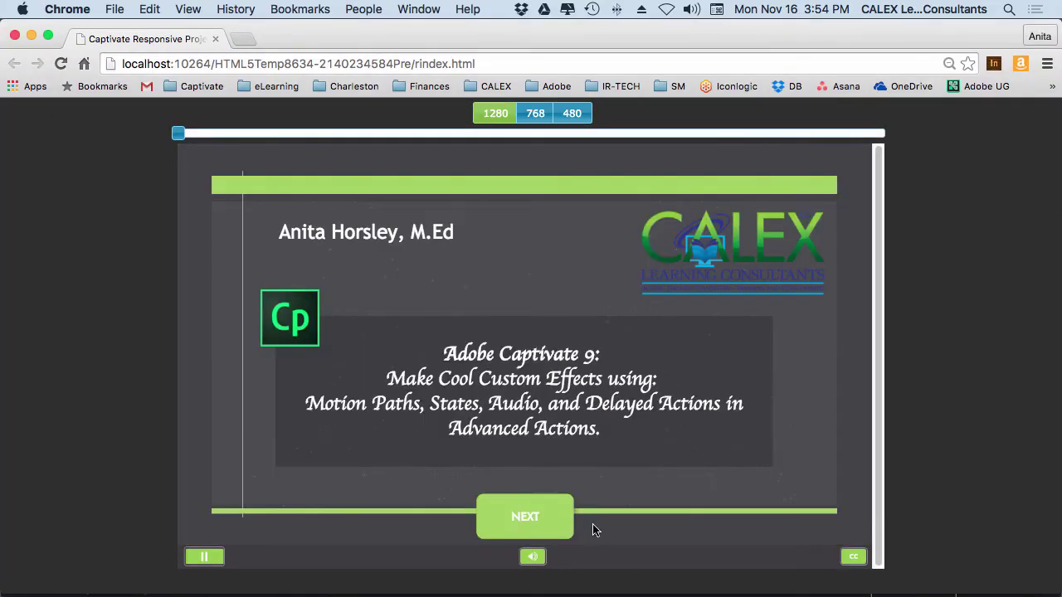
click(548, 514)
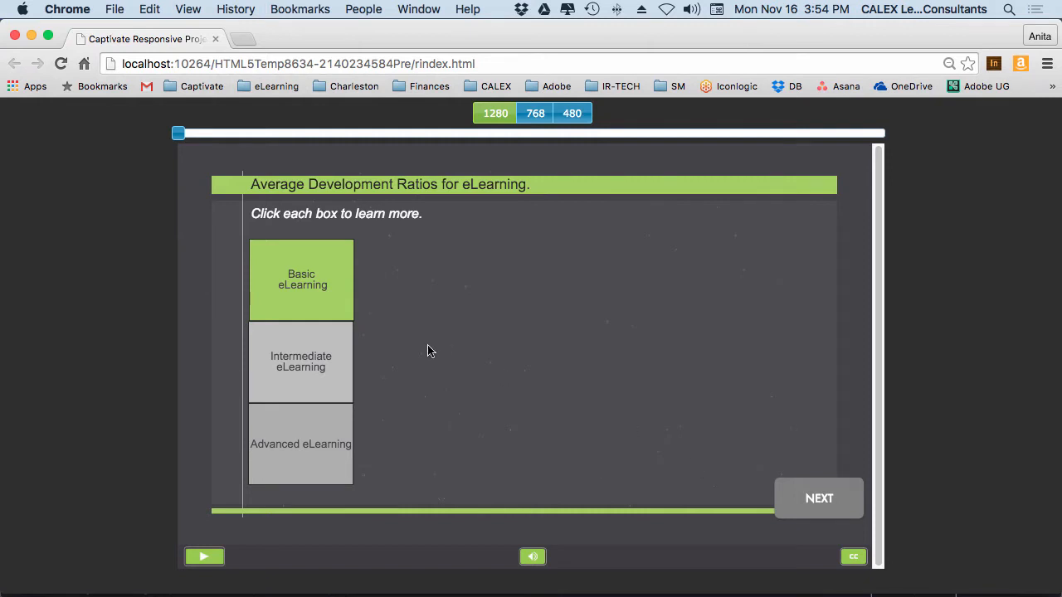
click(327, 290)
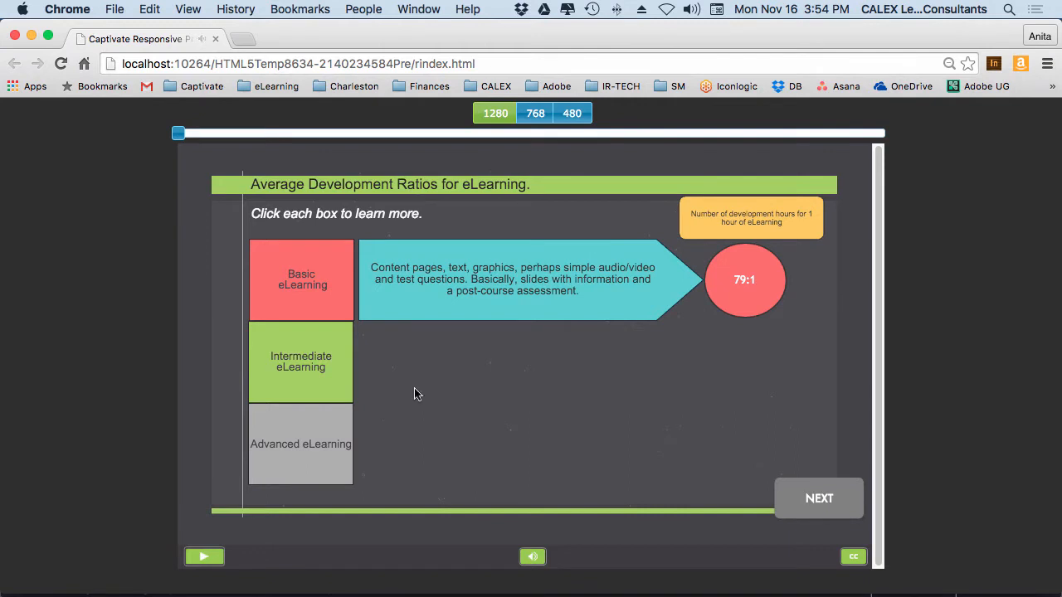
click(338, 380)
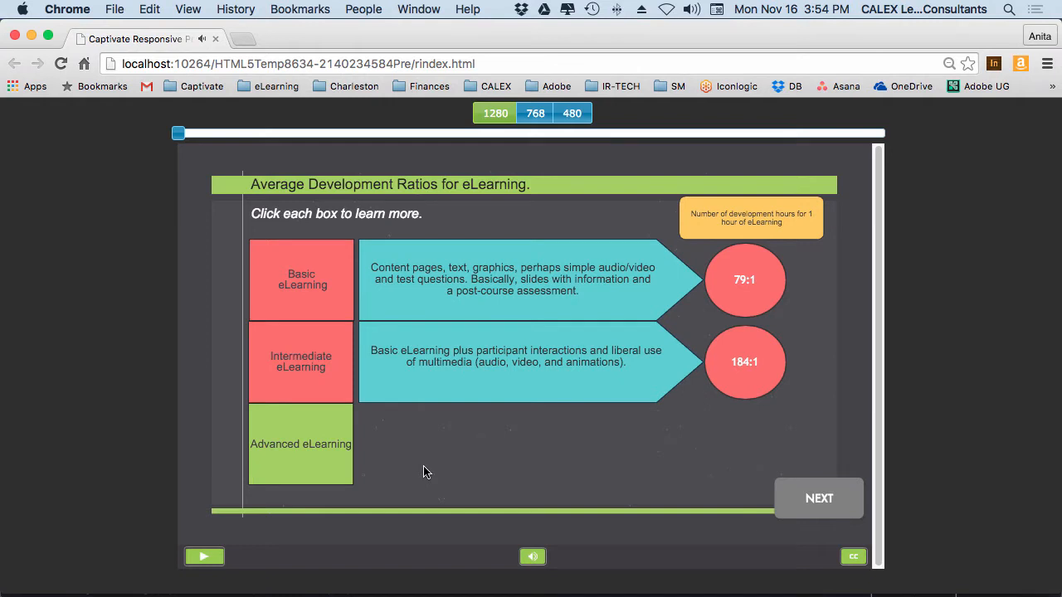
click(322, 465)
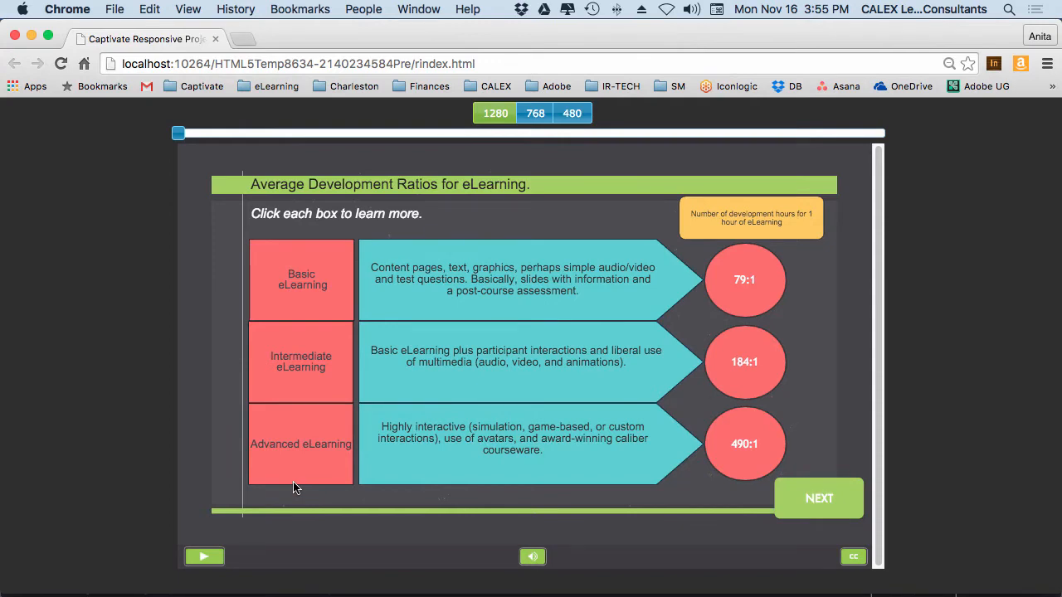
Check the ratios slide at the 768 and 480 breakpoints and other widths via the width slider.
click(535, 113)
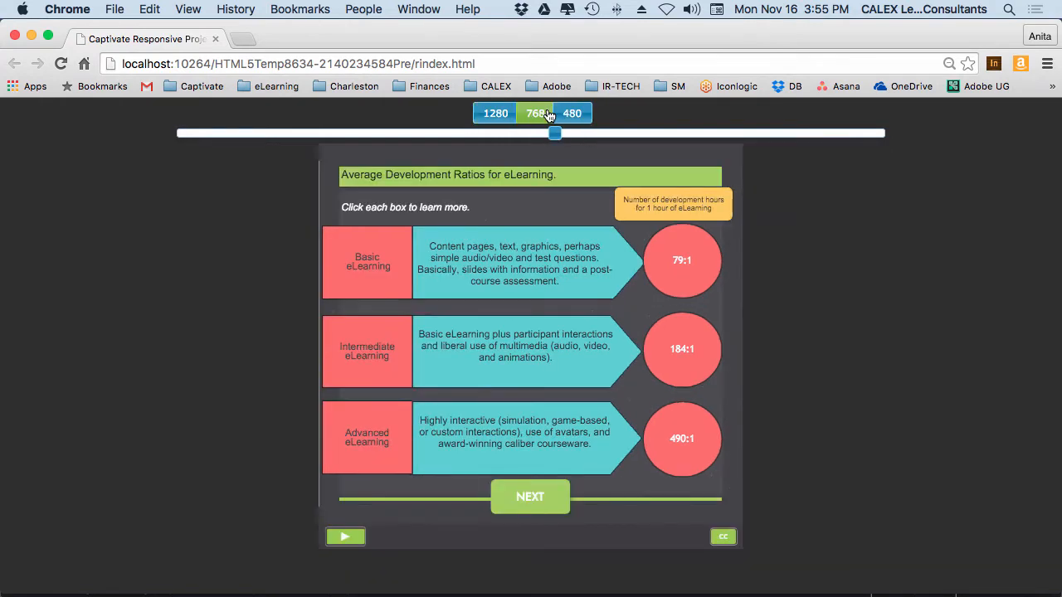
click(576, 116)
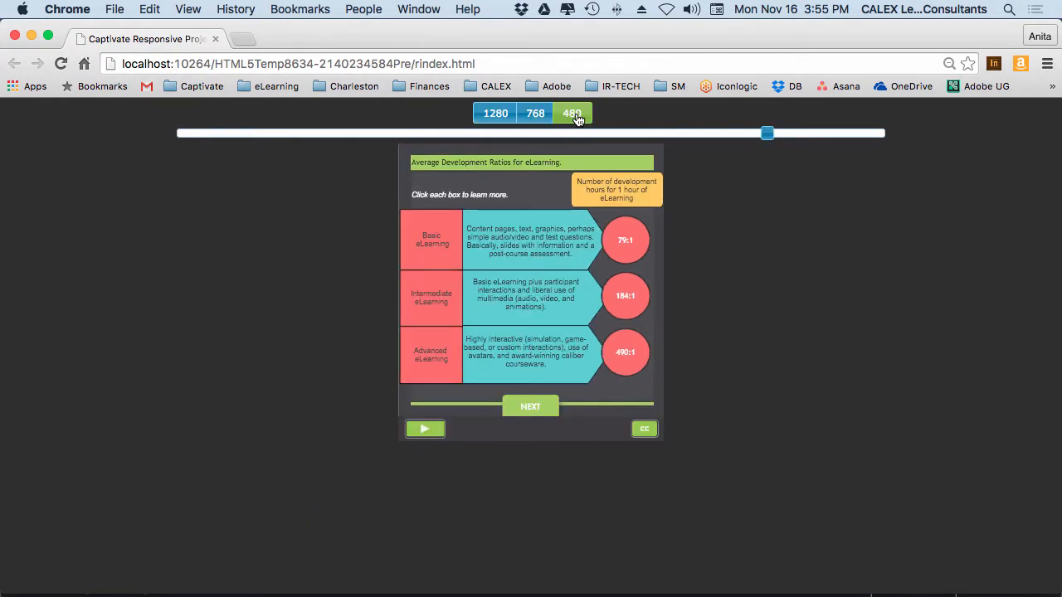
mouse_move(766, 133)
mouse_down()
mouse_move(886, 134)
mouse_move(178, 134)
mouse_up()
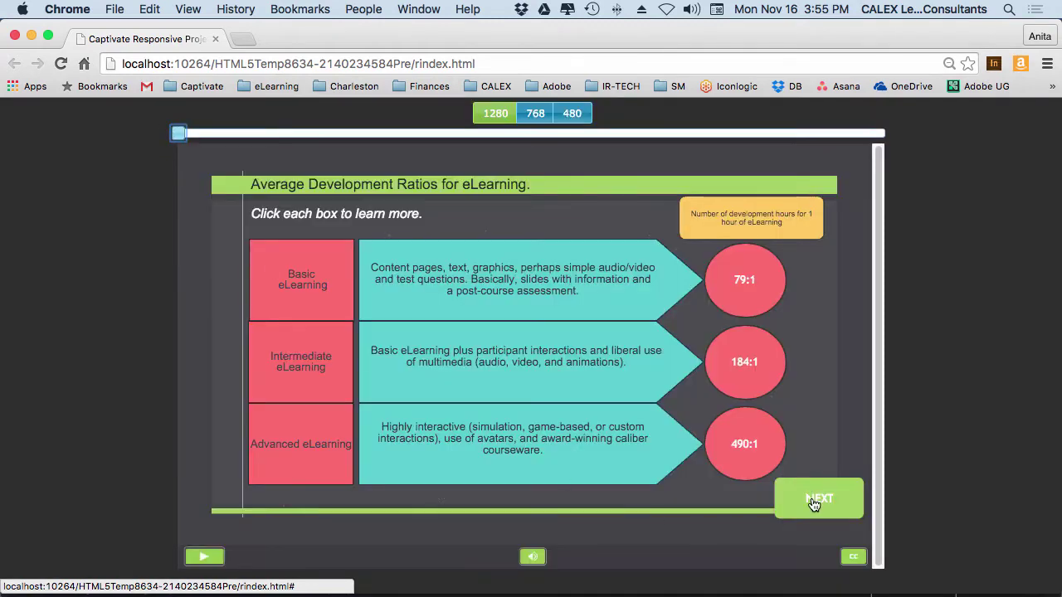
Step through the contact, title and ratios slides, reveal Basic again, then close the Chrome preview.
click(819, 498)
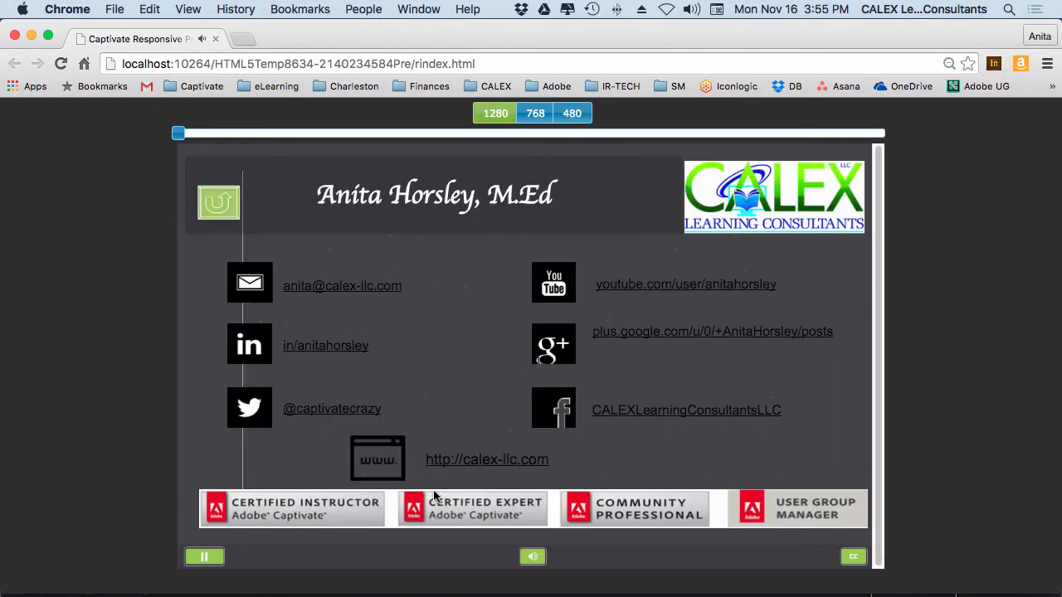
click(218, 204)
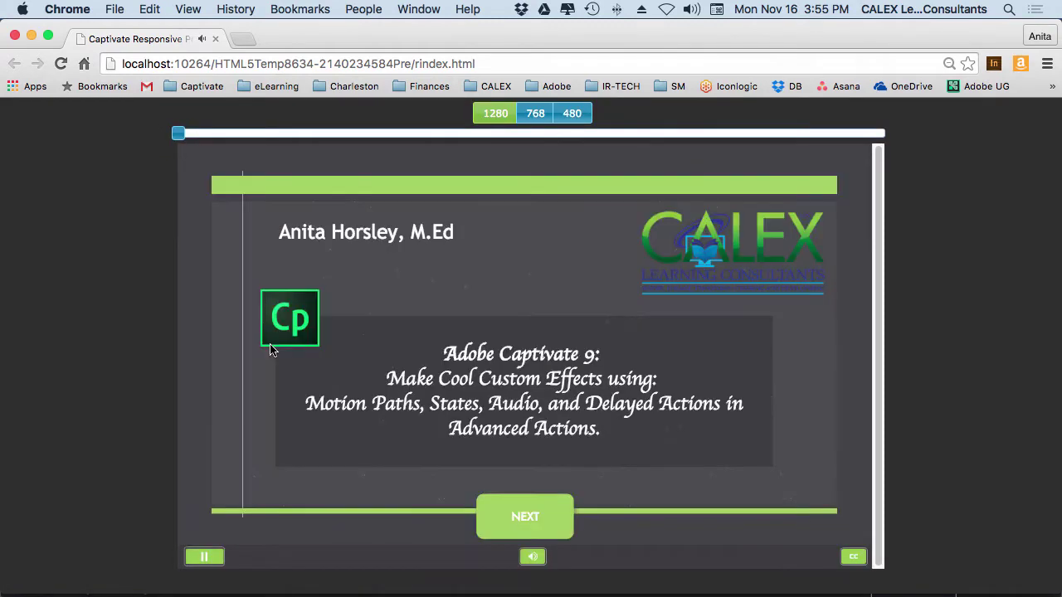
click(523, 511)
click(311, 303)
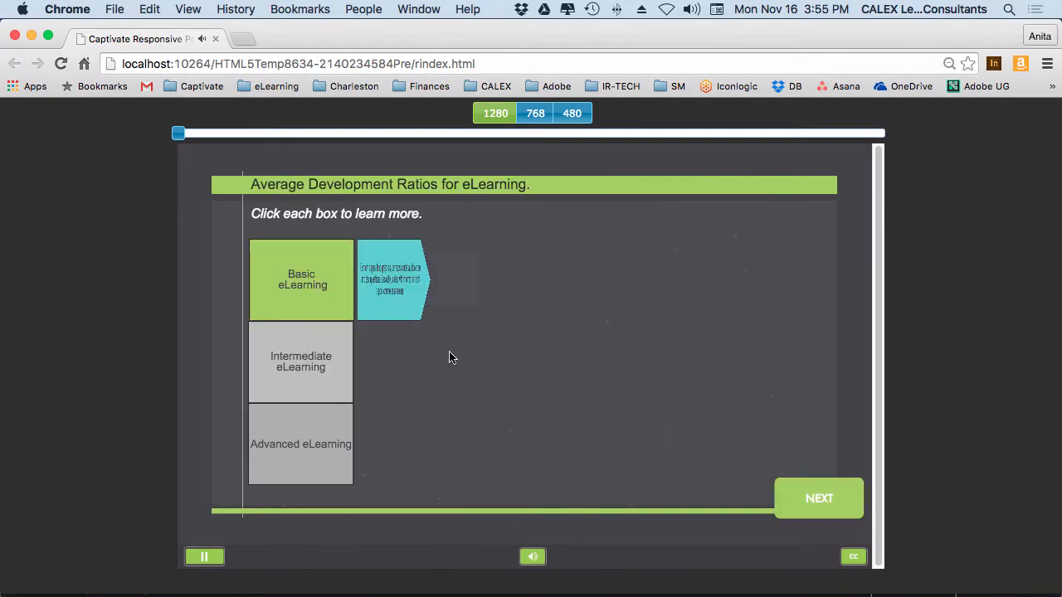
click(215, 39)
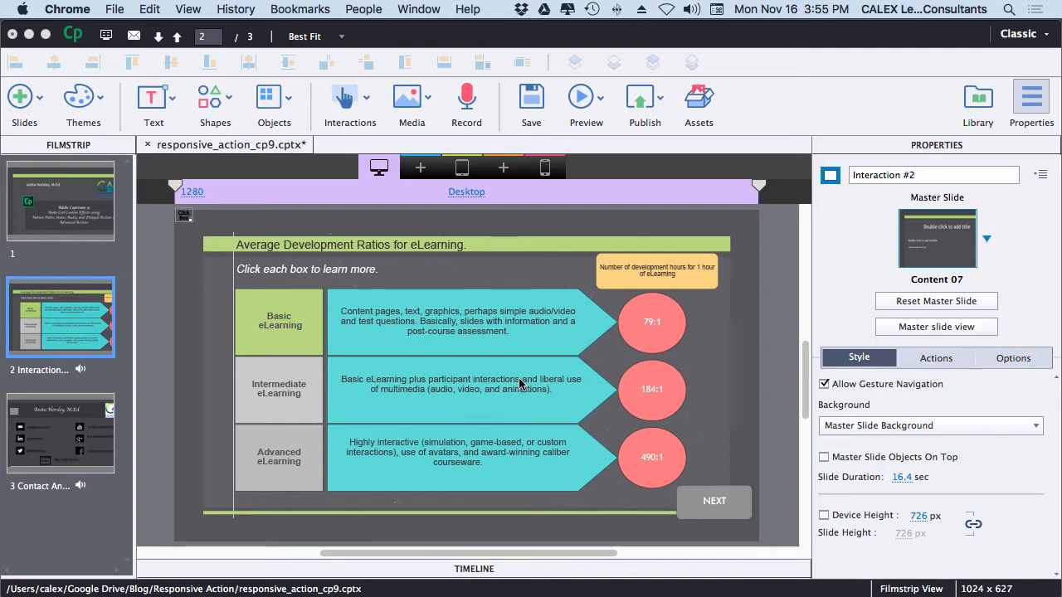
Bring Captivate back to front and expand the Timeline panel taller to list more objects.
click(493, 572)
click(494, 572)
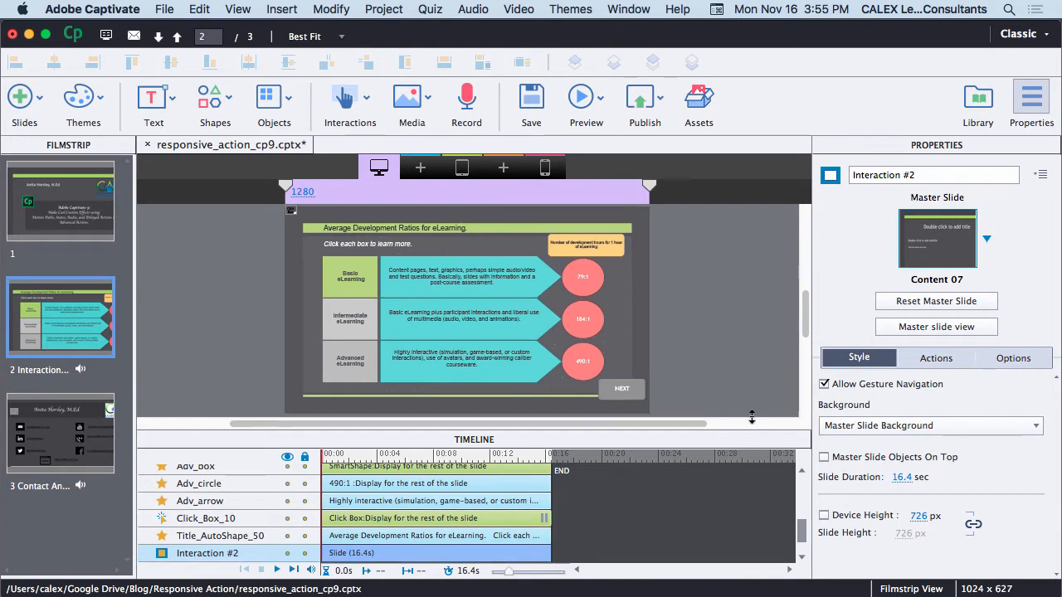
drag(759, 436, 770, 333)
drag(800, 489, 801, 373)
Inspect the basic, Inter and Adv box, circle and arrow tracks in the timeline one by one.
click(220, 406)
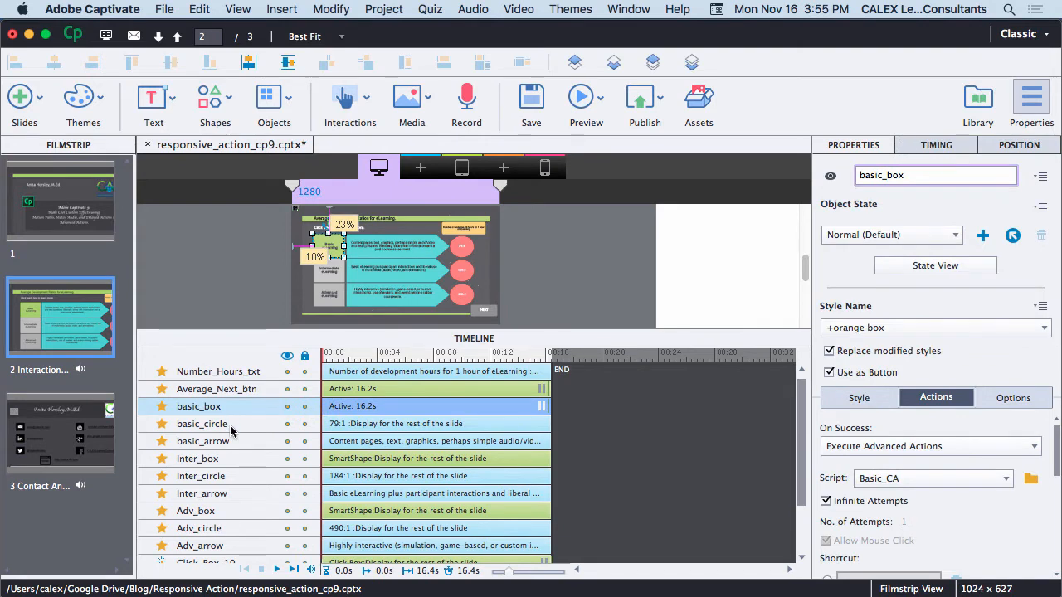
click(218, 424)
click(231, 441)
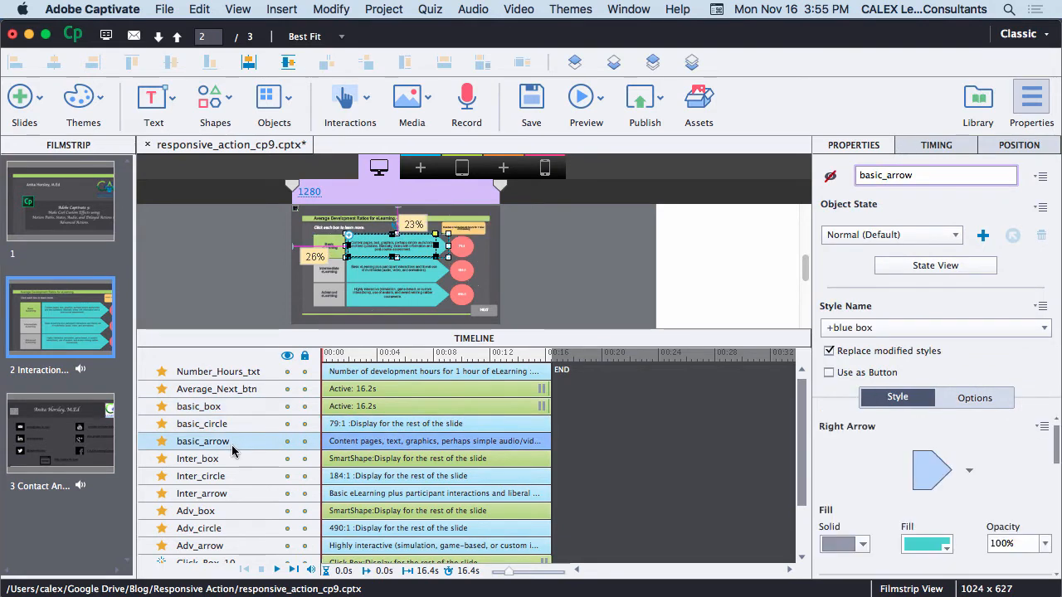
click(233, 459)
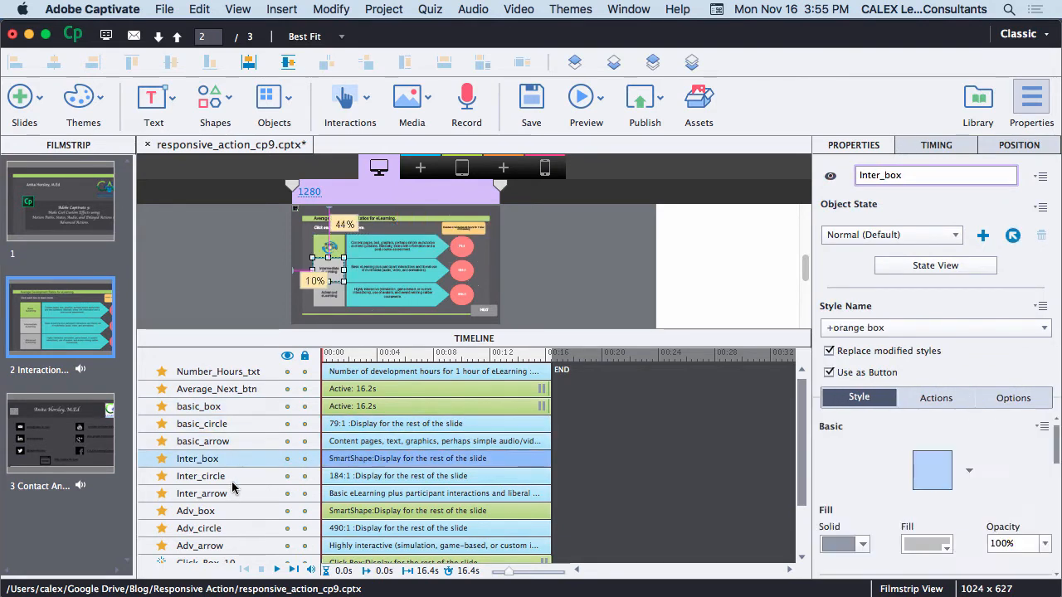
click(232, 476)
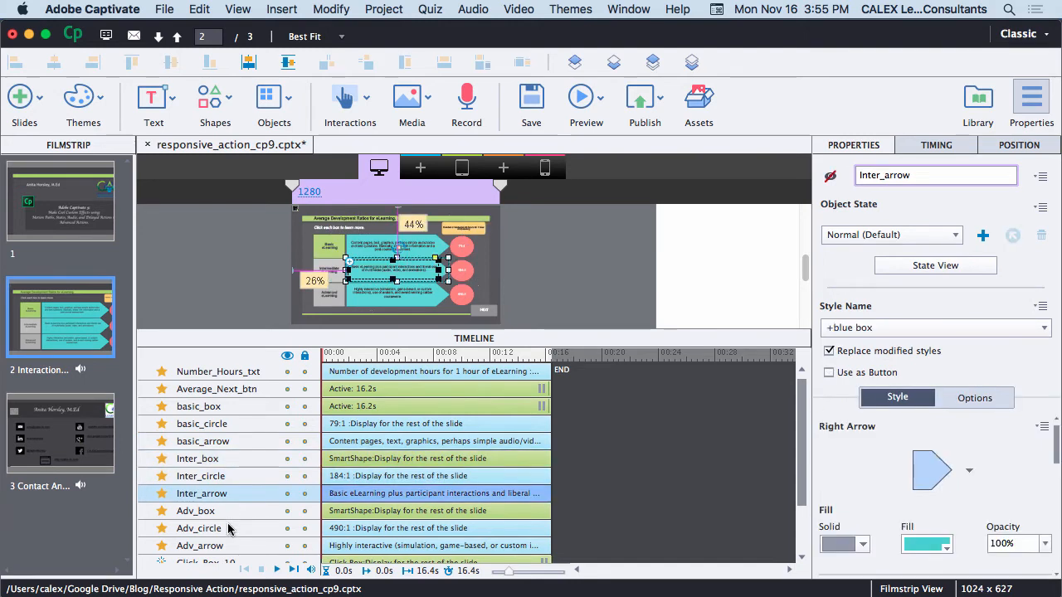
click(230, 511)
click(230, 528)
Inspect Number_Hours_txt and Average_Next_btn, then shrink the timeline to give the canvas room.
click(224, 372)
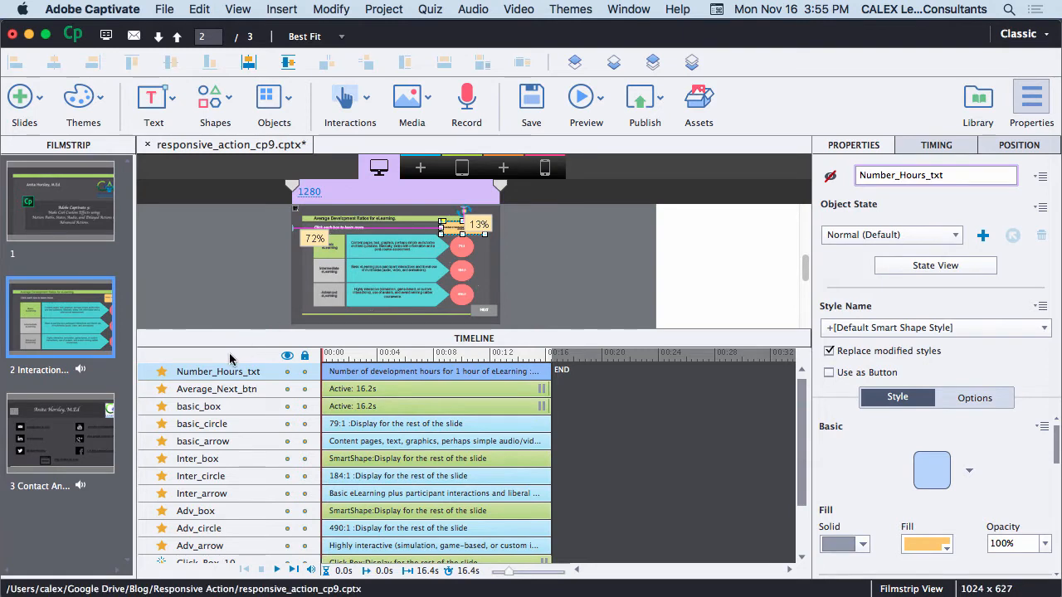
click(215, 389)
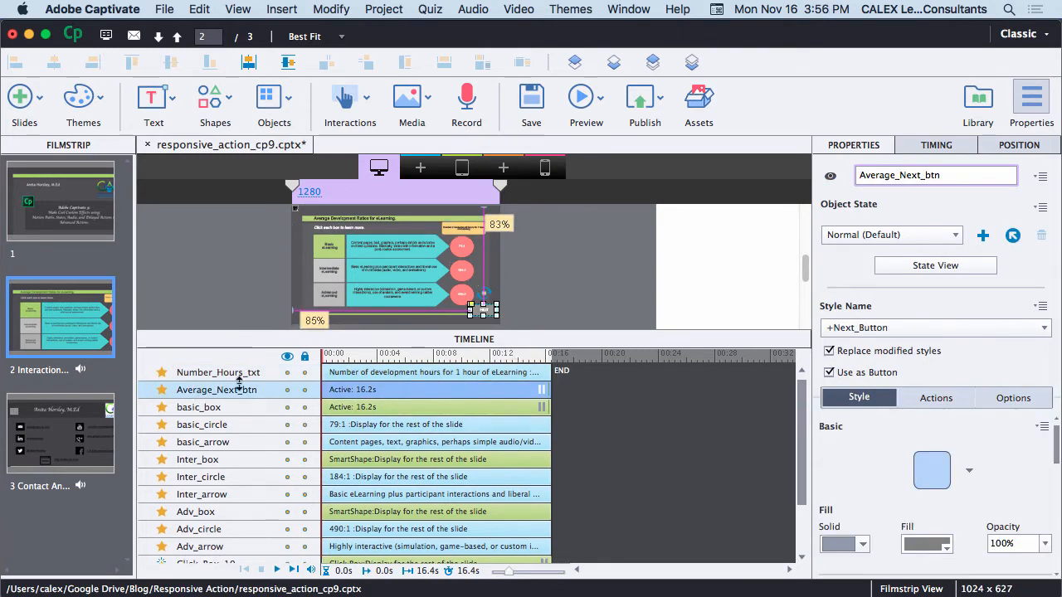
drag(248, 337, 249, 440)
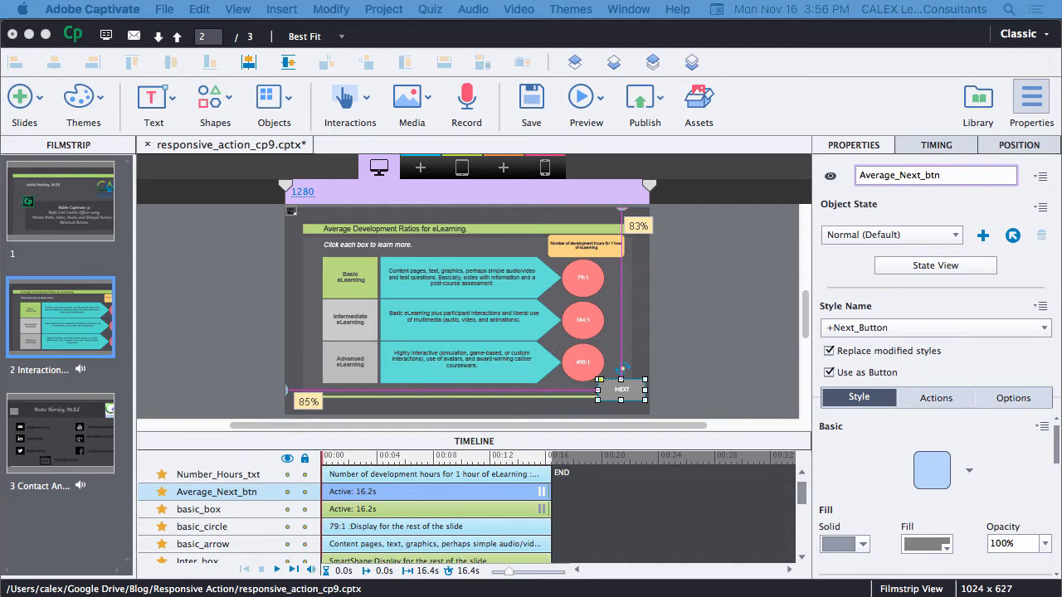
Select basic_box on the slide and collapse the timeline so the slide fills the editing area.
click(362, 281)
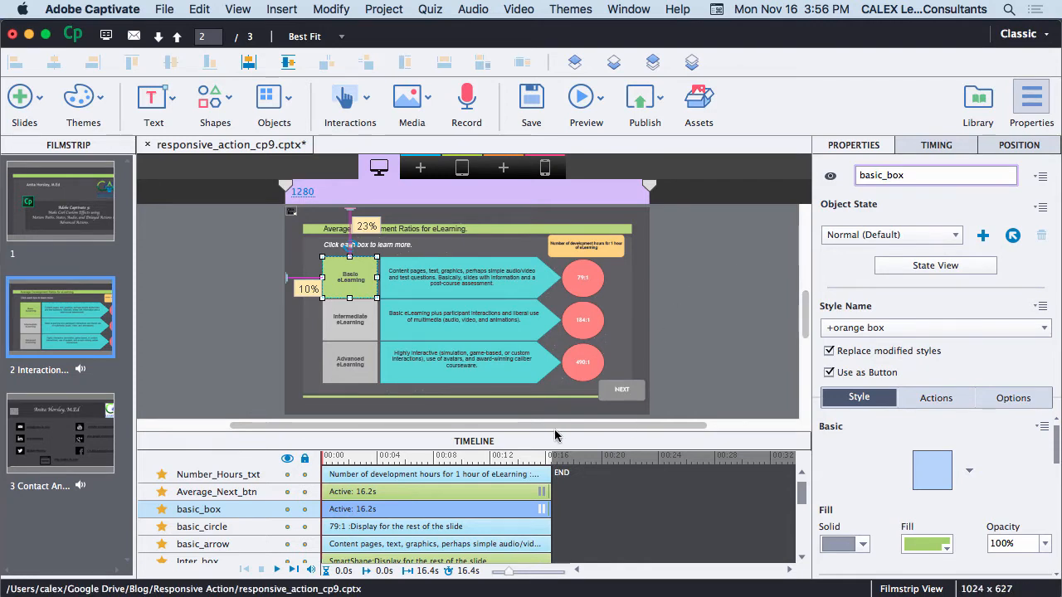
double_click(488, 440)
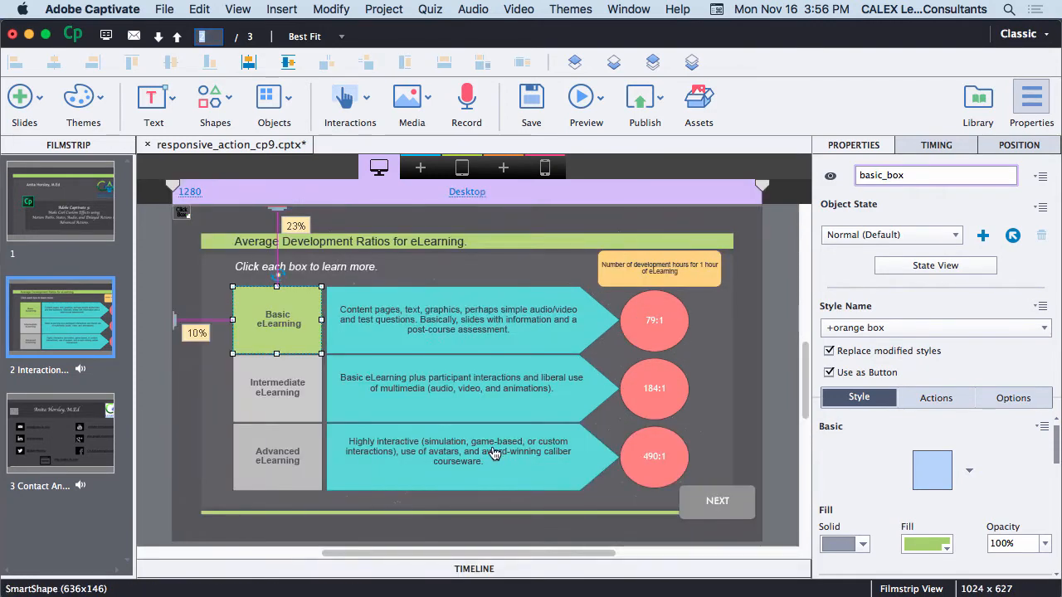
Enter State View for basic_box and review its RollOver and Down states.
click(929, 270)
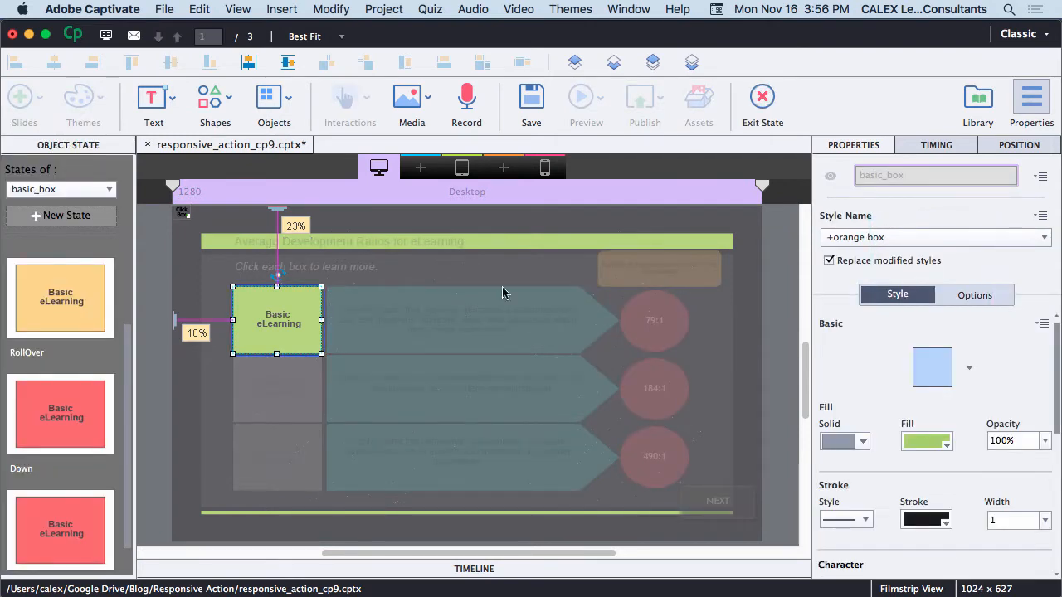
drag(126, 394, 126, 242)
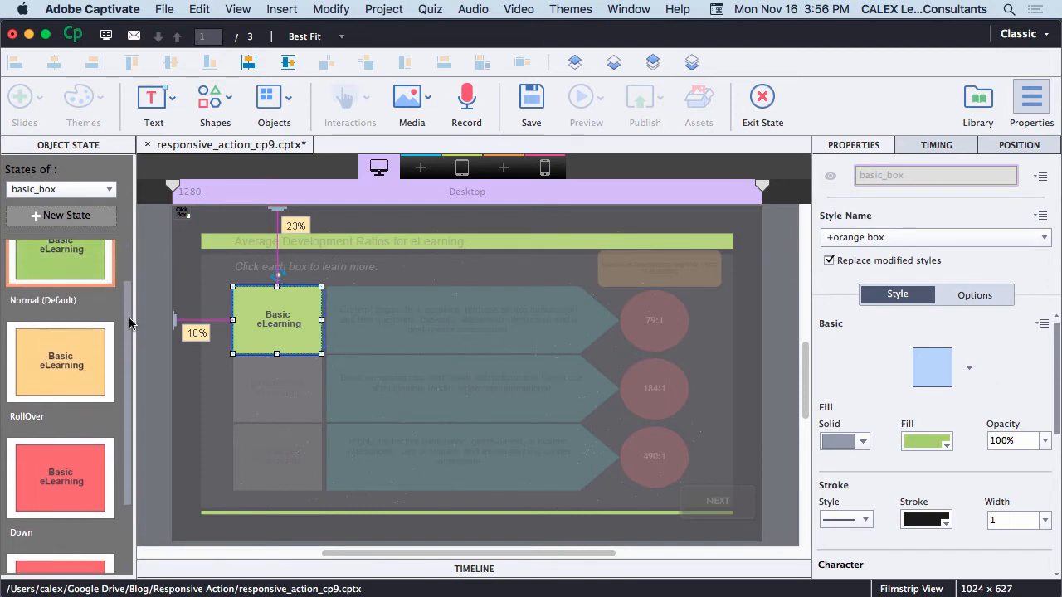
click(93, 395)
mouse_move(126, 342)
mouse_down()
mouse_move(127, 360)
mouse_move(127, 248)
mouse_move(127, 363)
mouse_up()
click(59, 398)
scroll(66, 373, up, 5)
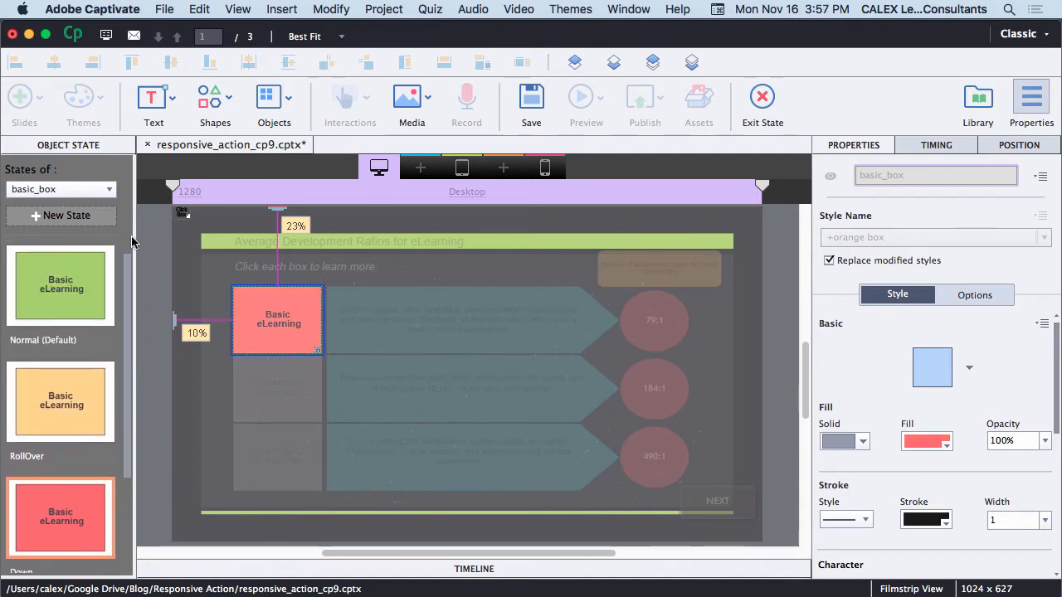
drag(130, 271, 129, 374)
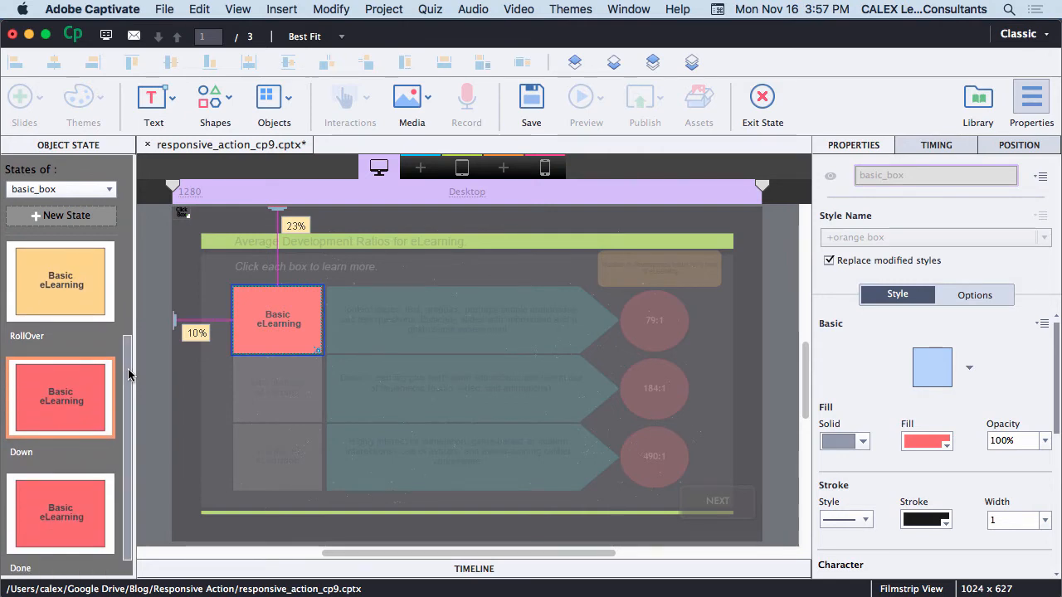
Start a New State for basic_box twice, from the Done state and the toolbar, cancelling both.
right_click(65, 506)
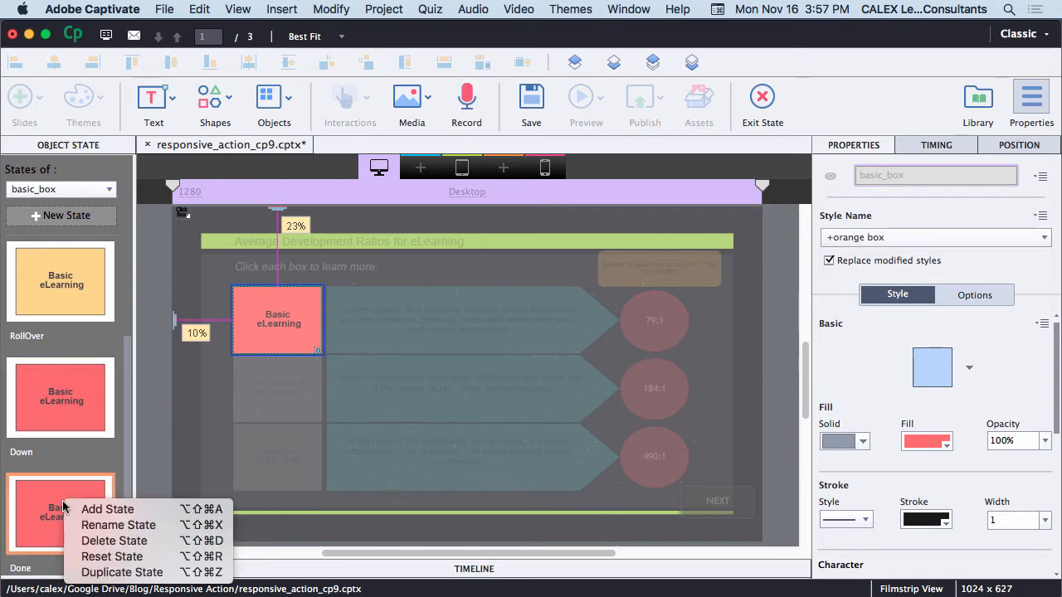
click(107, 510)
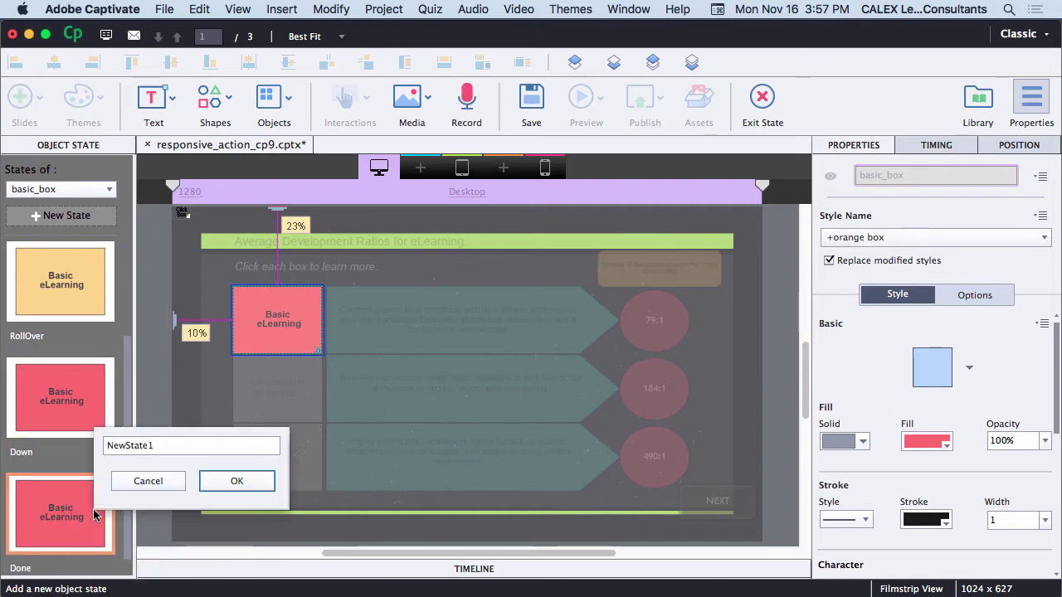
click(147, 482)
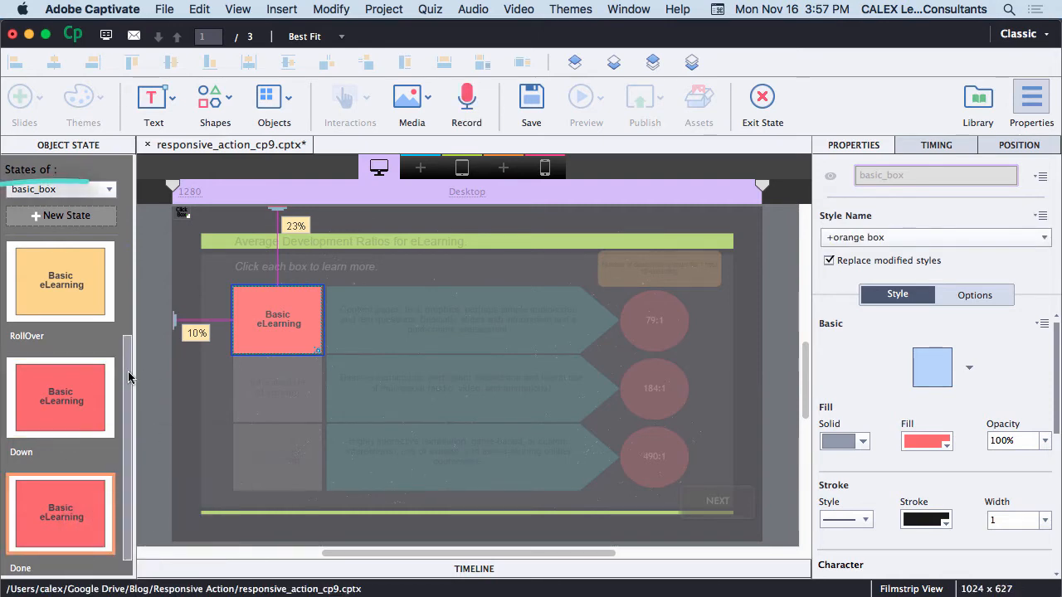
scroll(62, 331, up, 5)
click(39, 217)
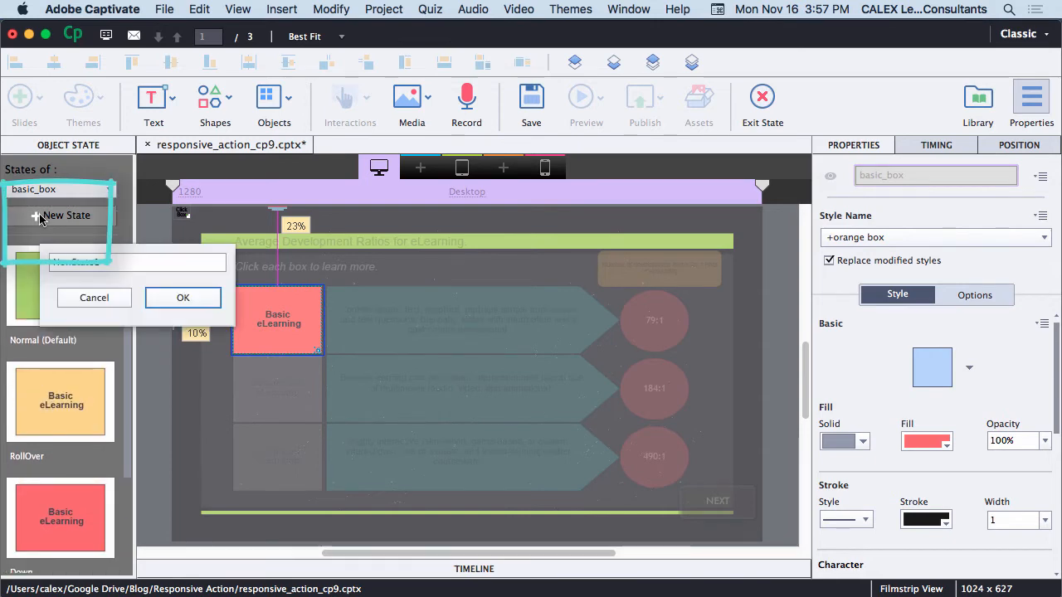
click(62, 264)
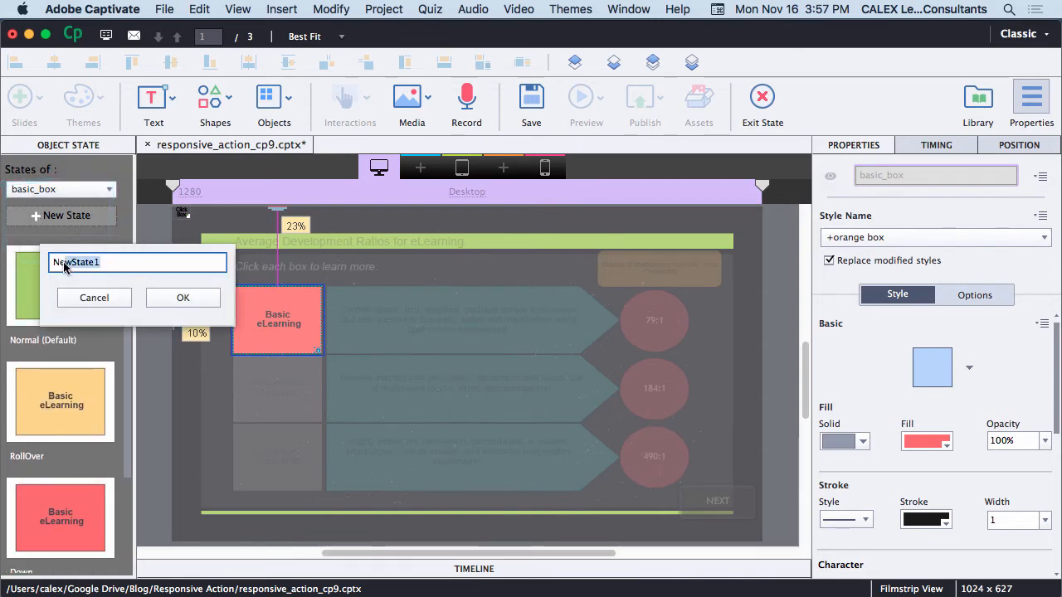
click(114, 299)
scroll(110, 373, down, 3)
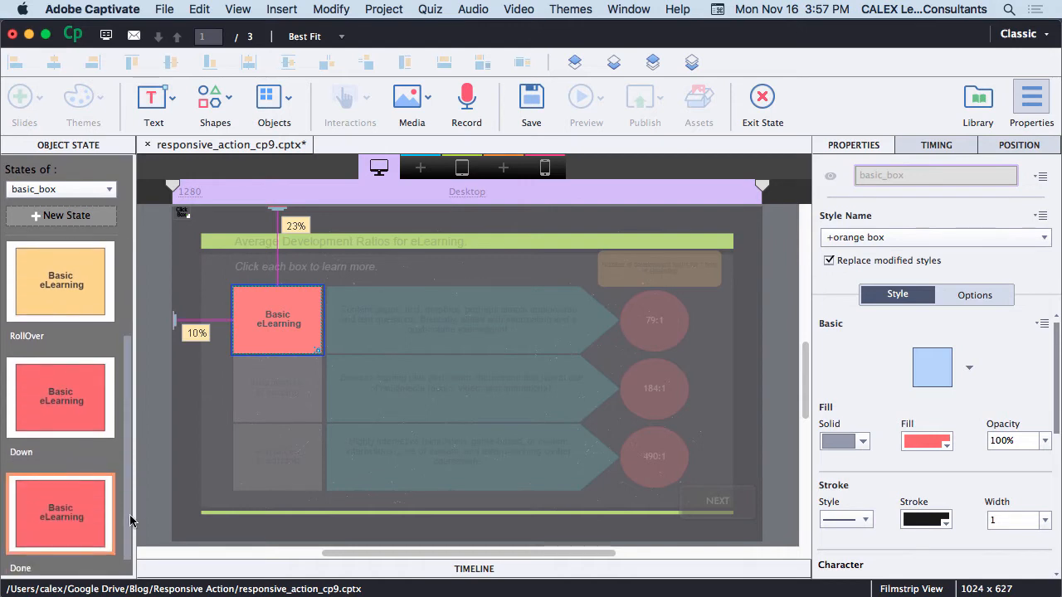
Show basic_box in its Done state, then exit back to the full slide.
click(76, 520)
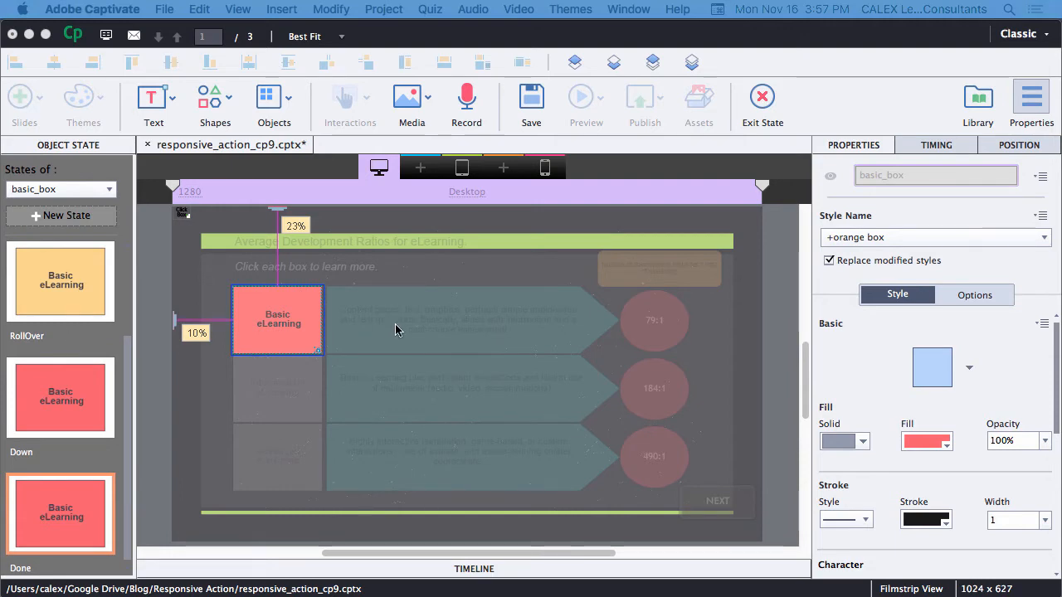
click(762, 98)
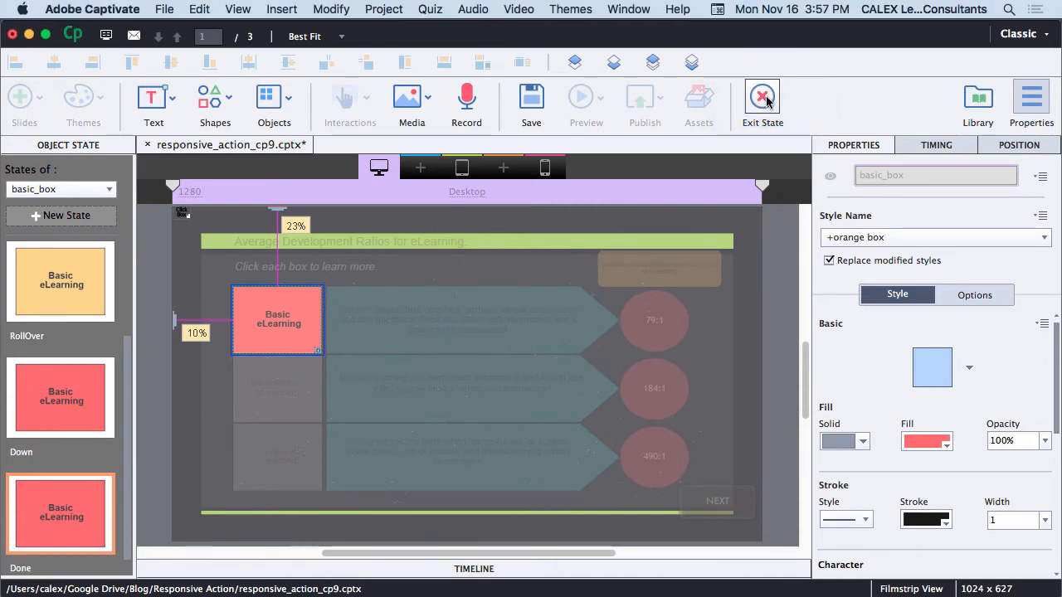
Enter State View for Inter_box and review its Down, inter_active and done states.
click(282, 390)
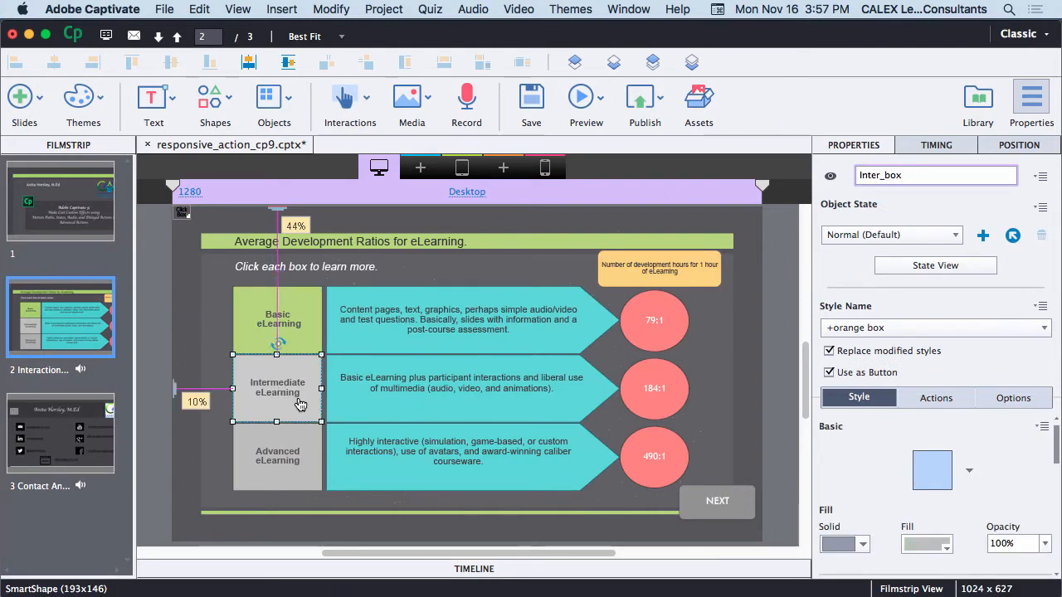
click(935, 264)
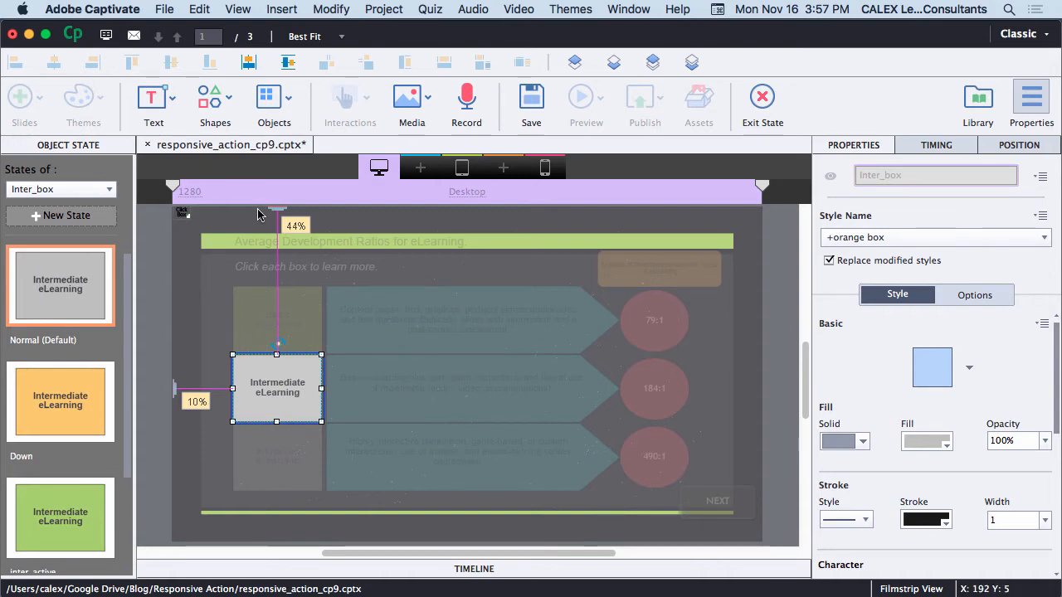
scroll(130, 283, down, 2)
scroll(130, 283, down, 2)
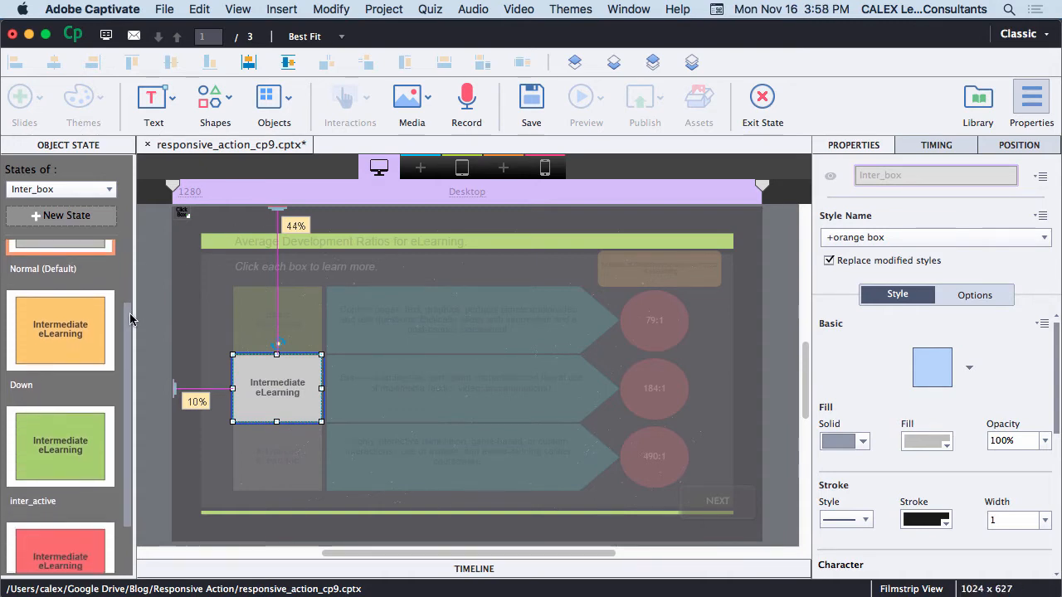
click(73, 327)
click(59, 452)
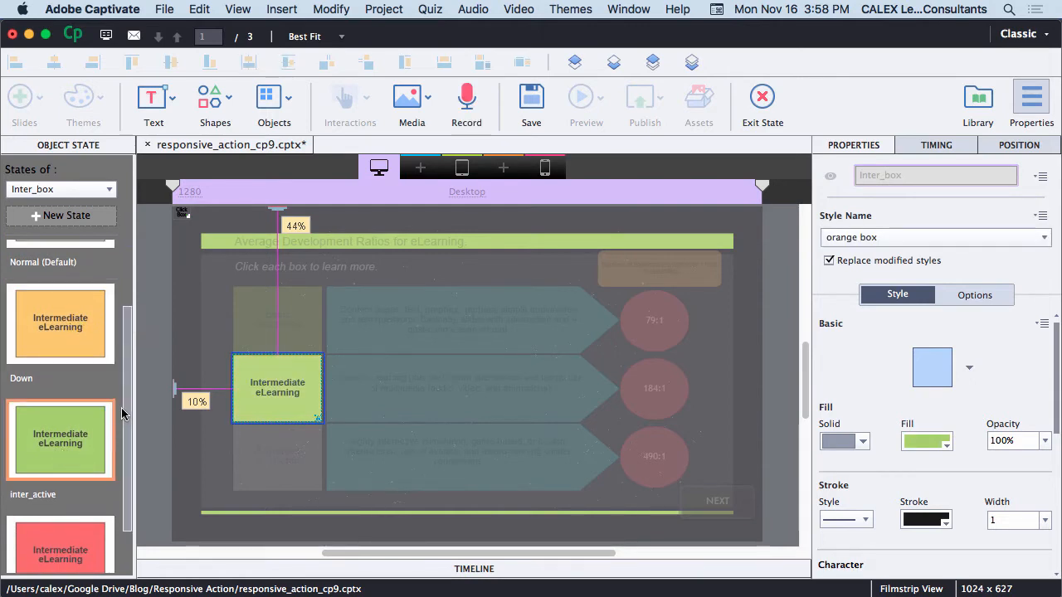
scroll(129, 415, down, 2)
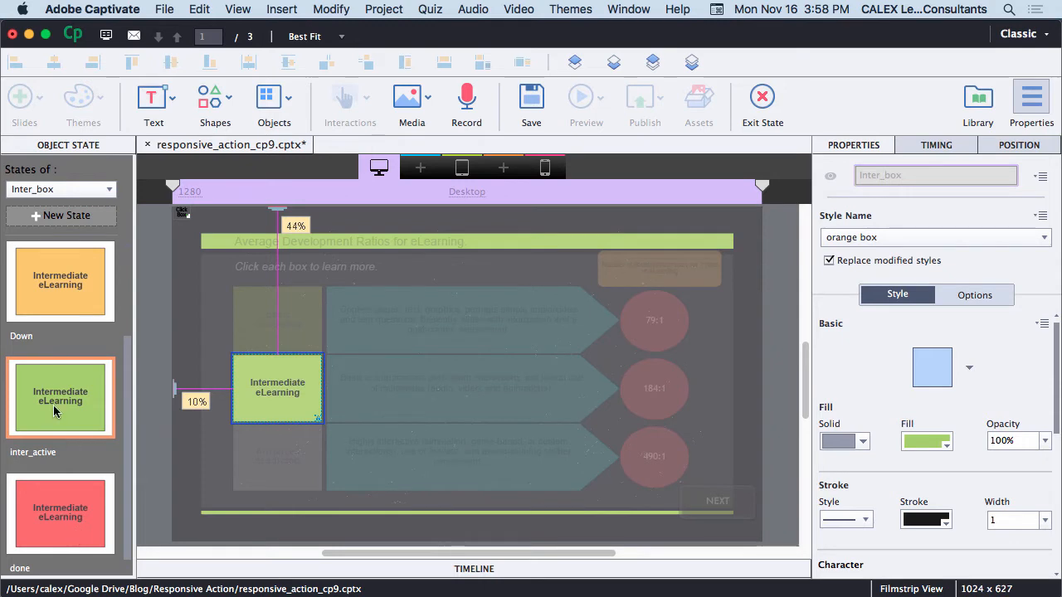
click(51, 507)
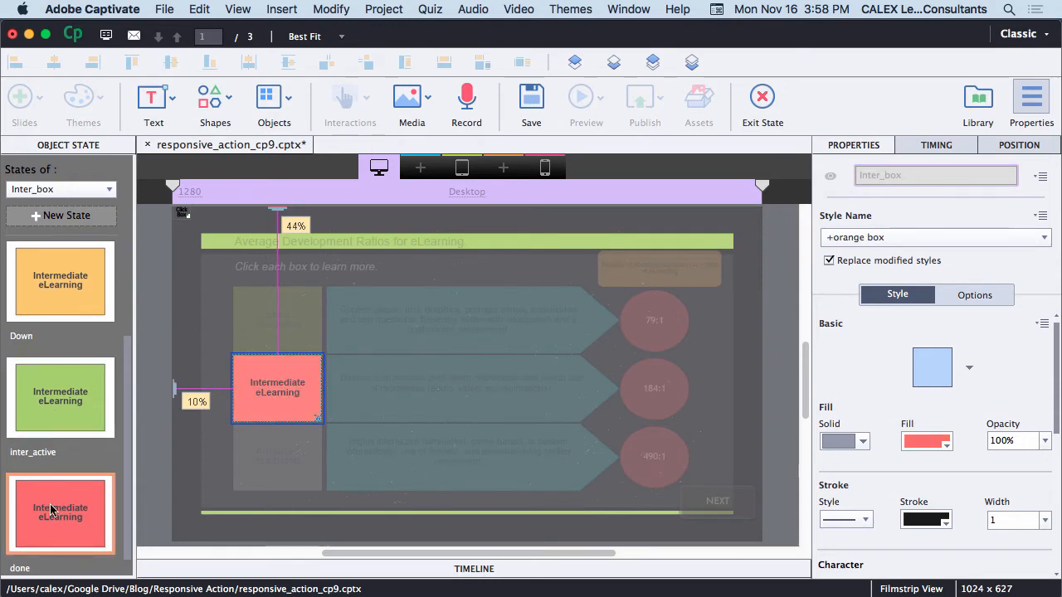
drag(126, 431, 133, 342)
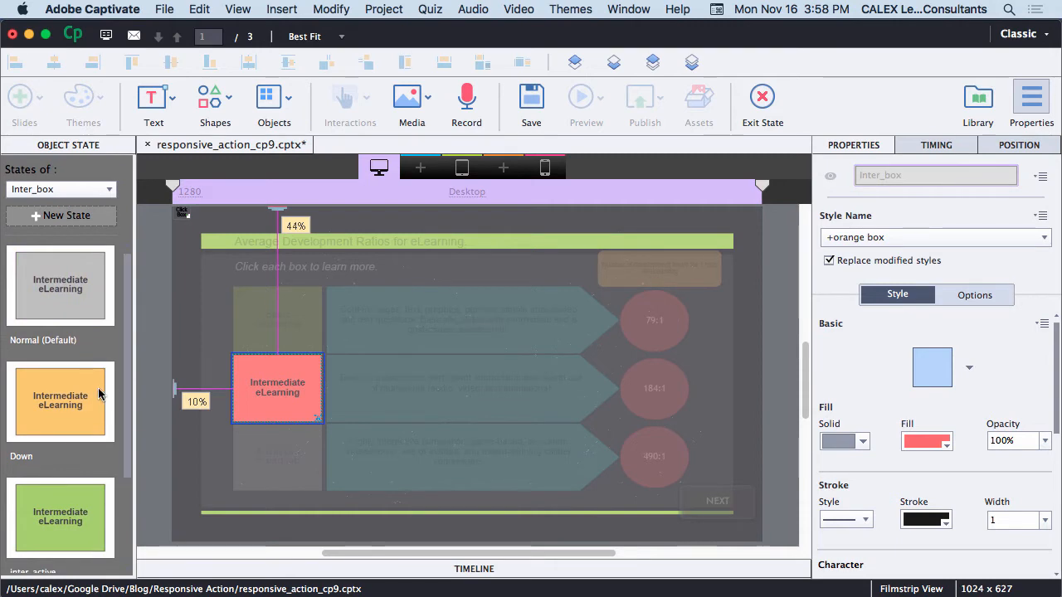
Peek at the state options for the Normal and inter_active states without changing anything.
right_click(60, 283)
key(Escape)
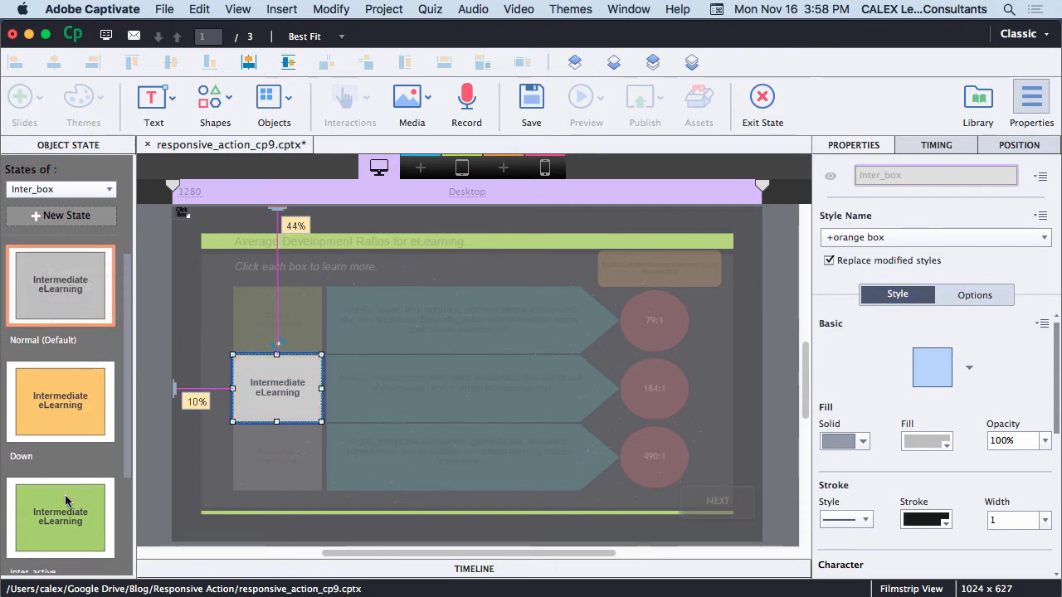
right_click(68, 500)
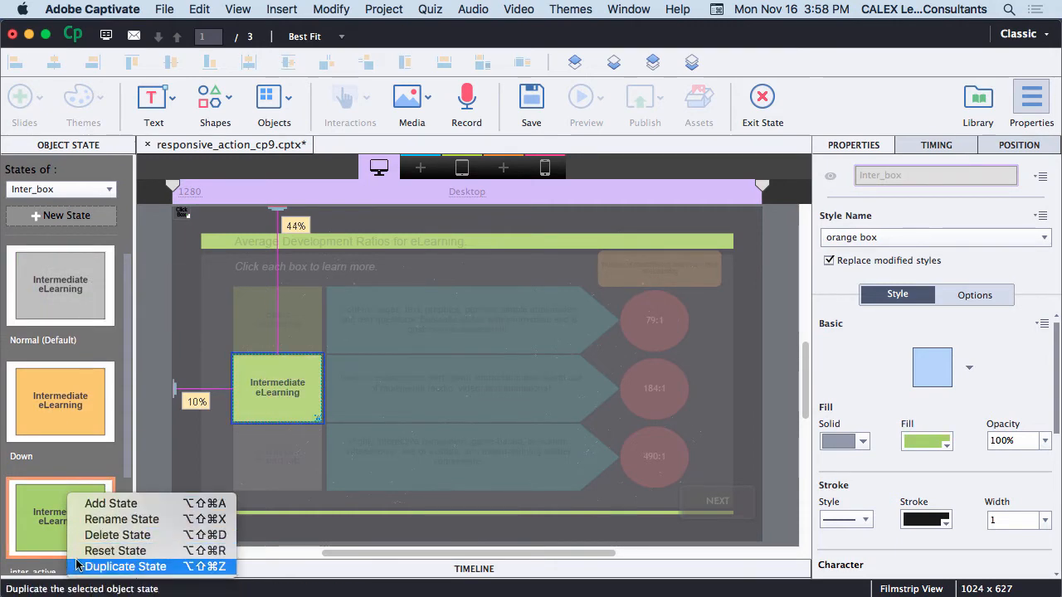
key(Escape)
Start a New State, check the inbuilt state types offered, cancel, and show the done state.
click(57, 217)
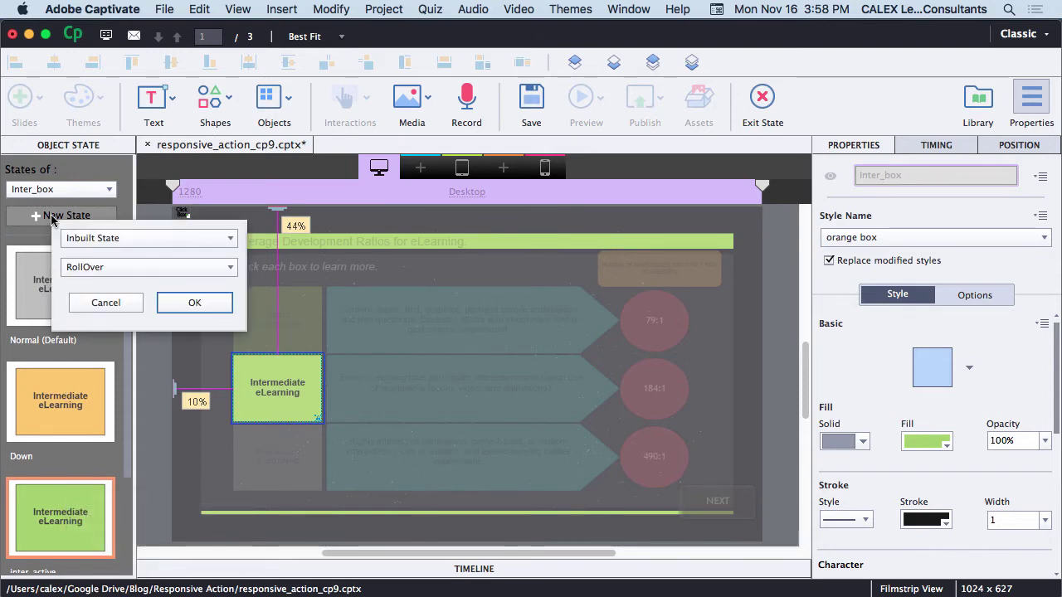
click(119, 239)
click(108, 256)
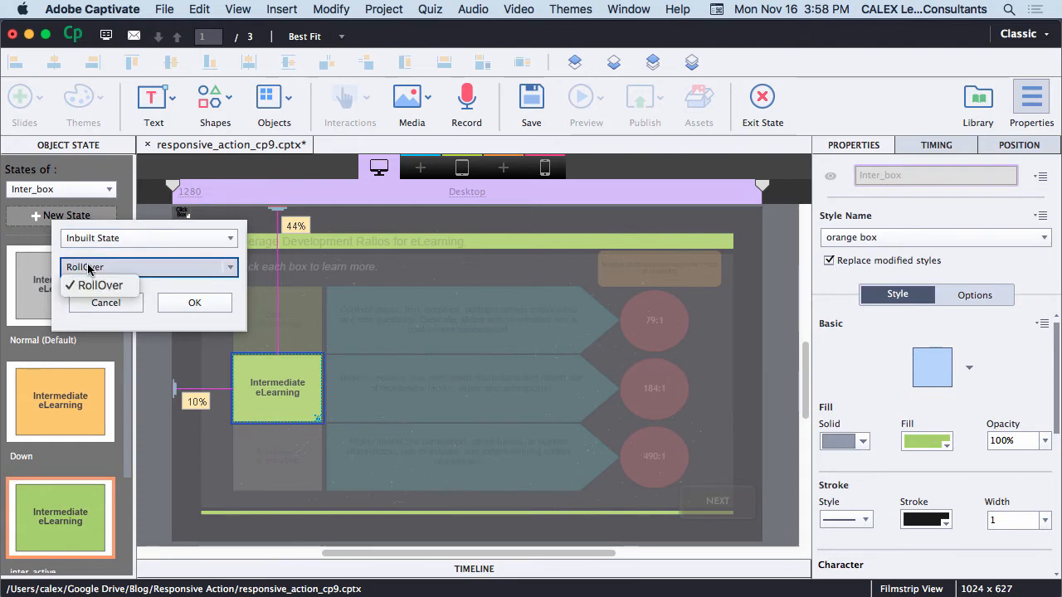
click(91, 282)
click(106, 303)
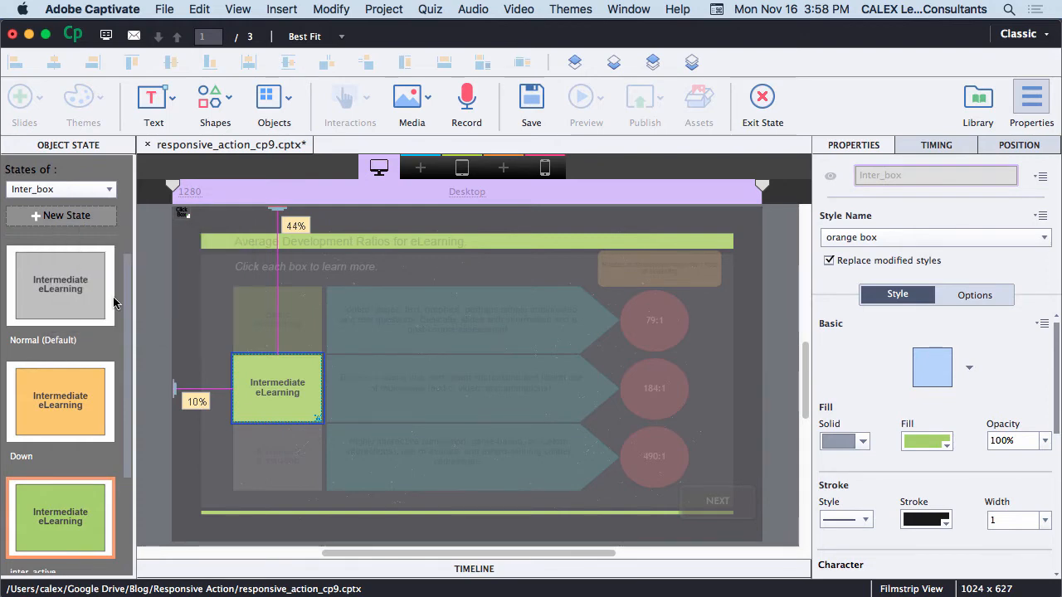
scroll(115, 301, down, 3)
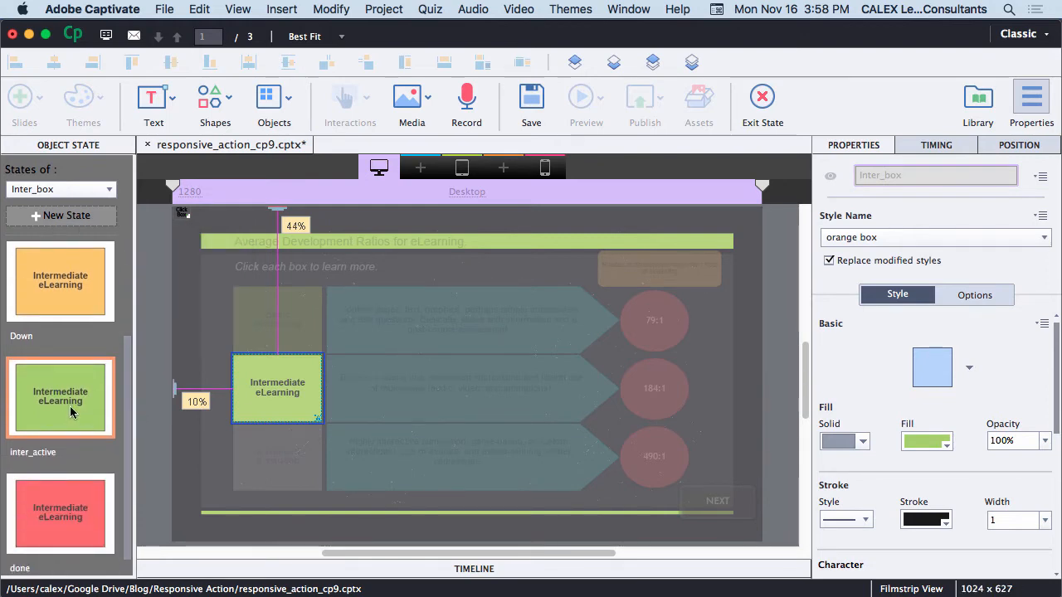
click(58, 510)
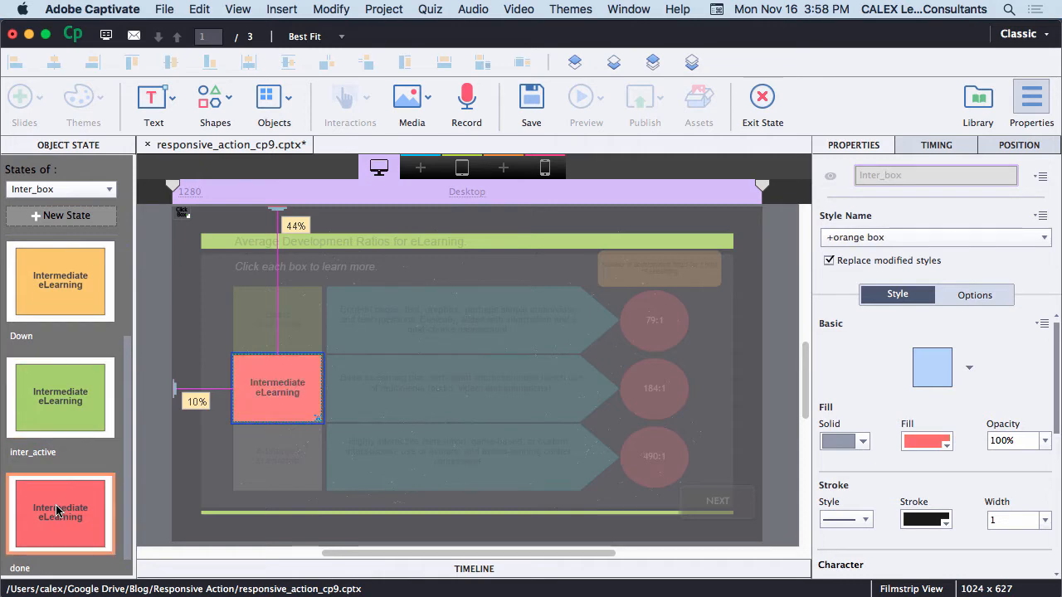
Add an inbuilt RollOver state to Adv_box from its Down state.
click(764, 101)
click(258, 483)
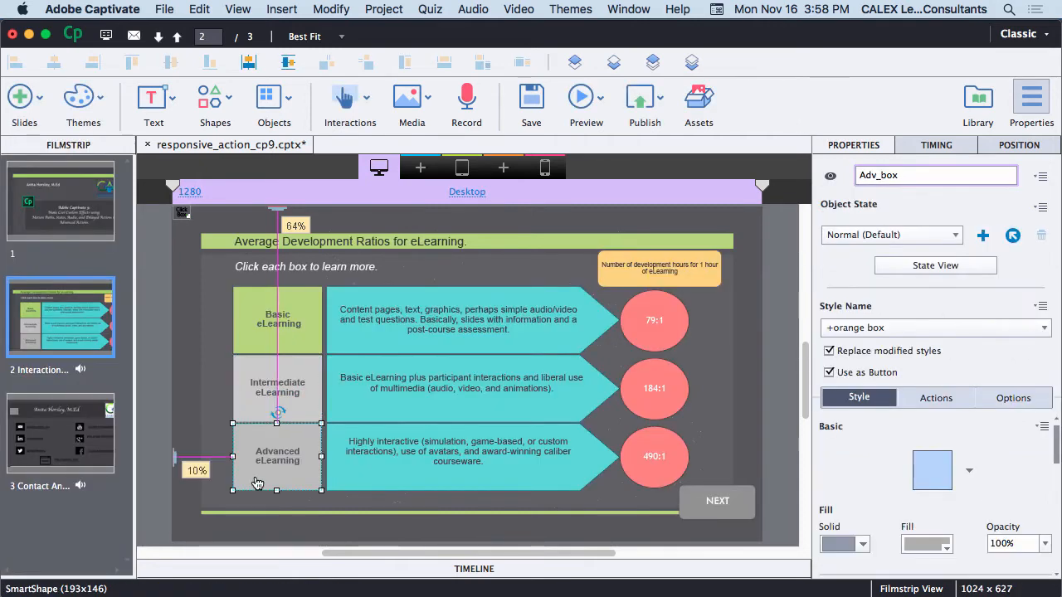
click(935, 265)
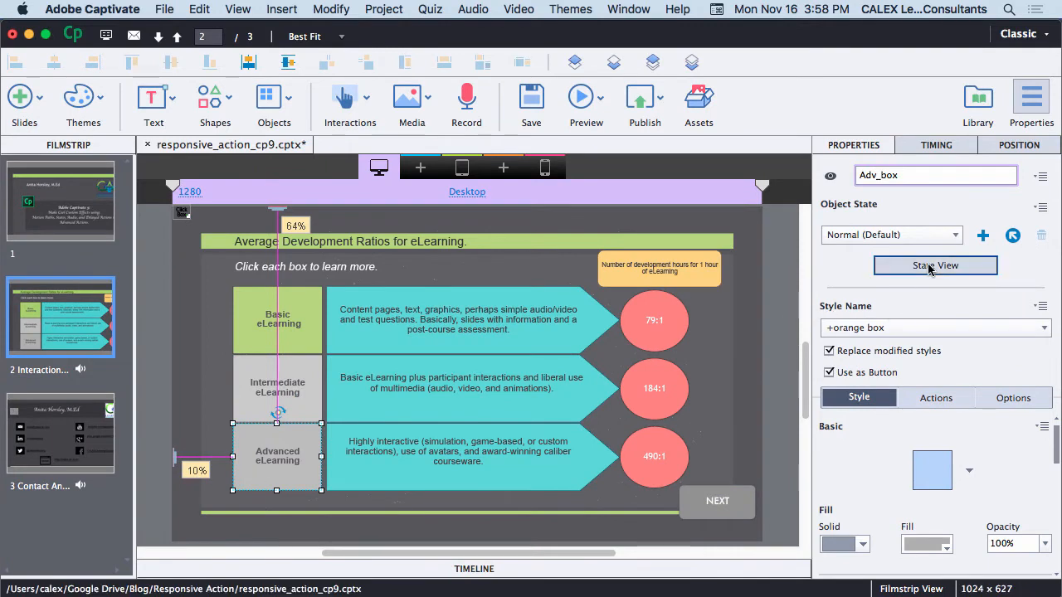
scroll(66, 415, down, 5)
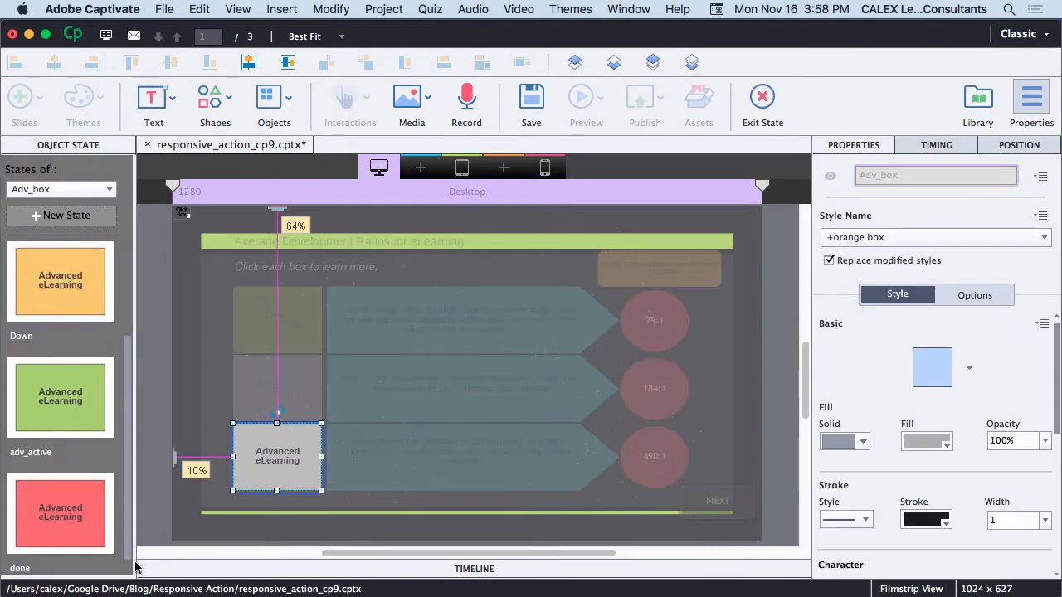
click(60, 513)
click(60, 281)
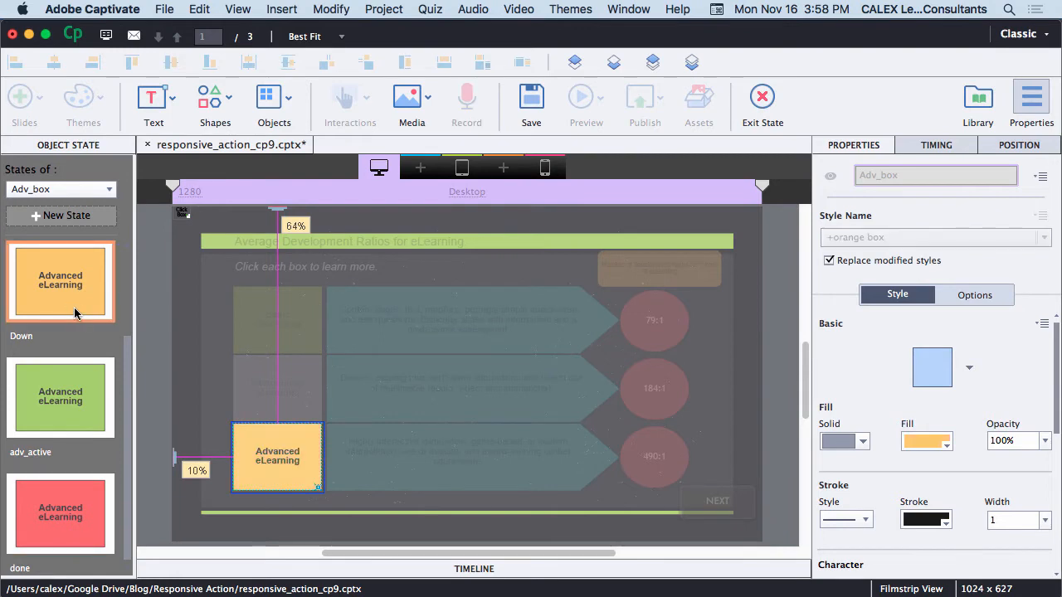
right_click(75, 307)
click(112, 312)
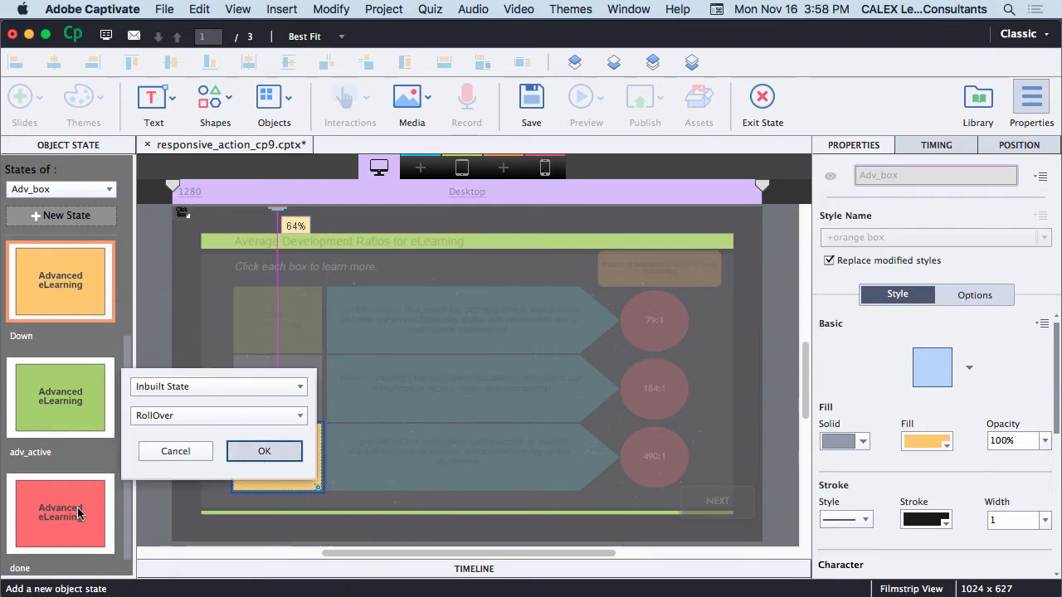
click(264, 451)
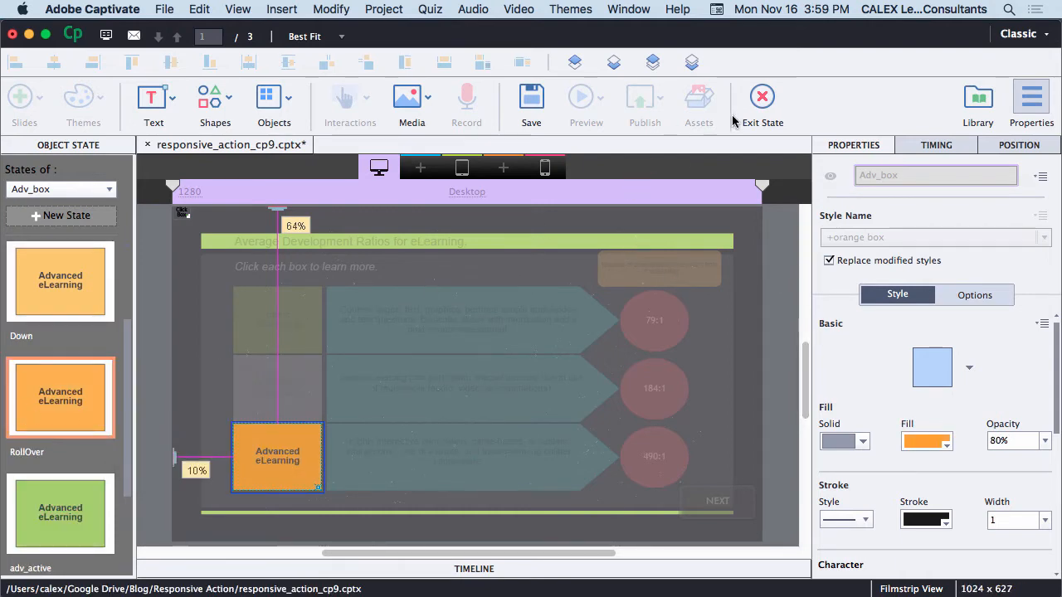
Add an inbuilt RollOver state to Inter_box the same way and exit back to the slide.
click(318, 371)
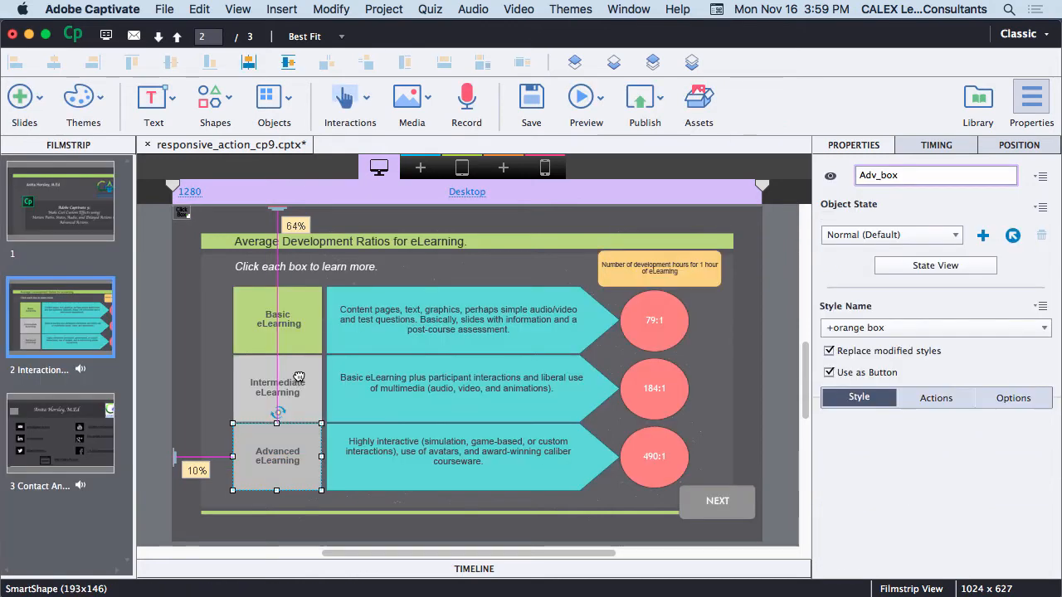
click(302, 382)
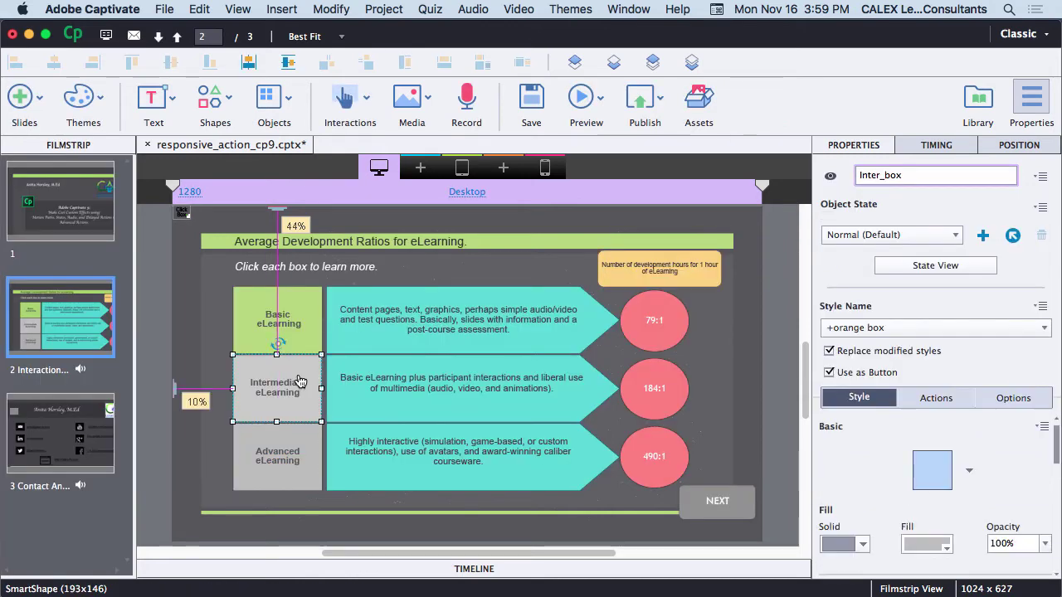
click(935, 265)
click(60, 401)
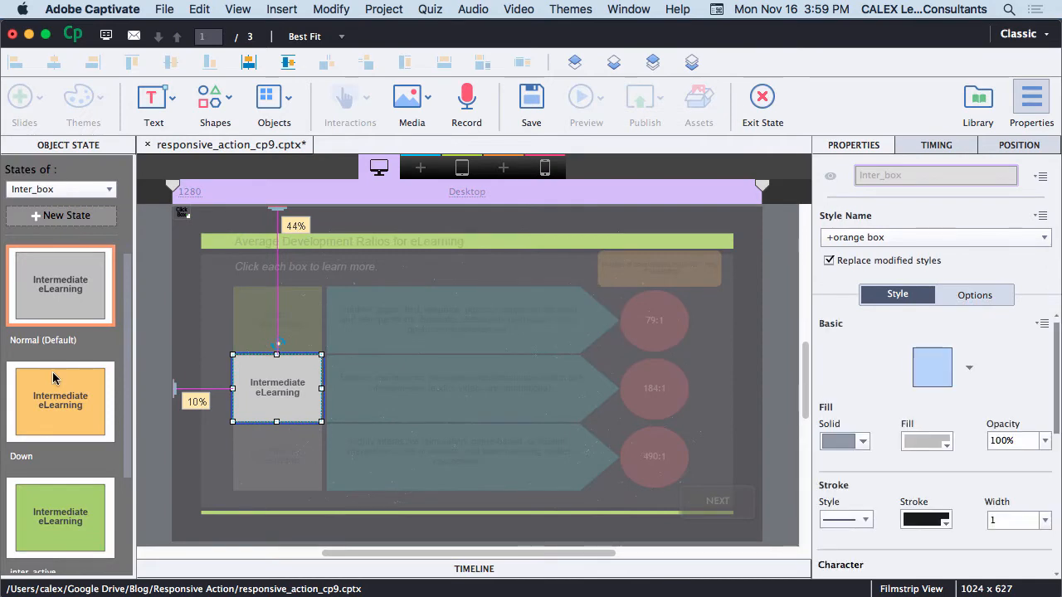
right_click(55, 371)
click(98, 380)
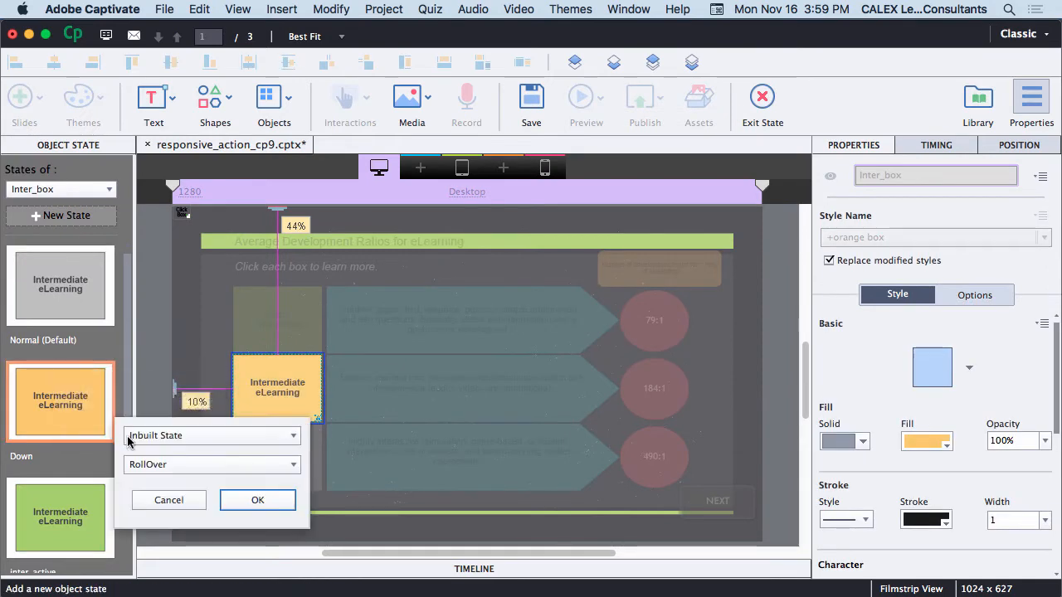
click(255, 500)
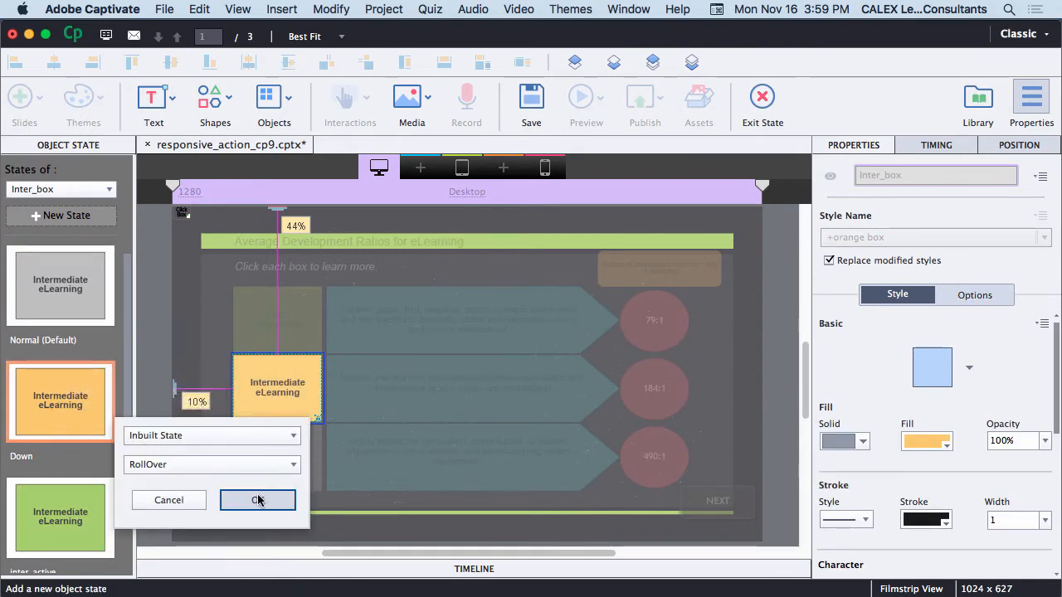
click(255, 500)
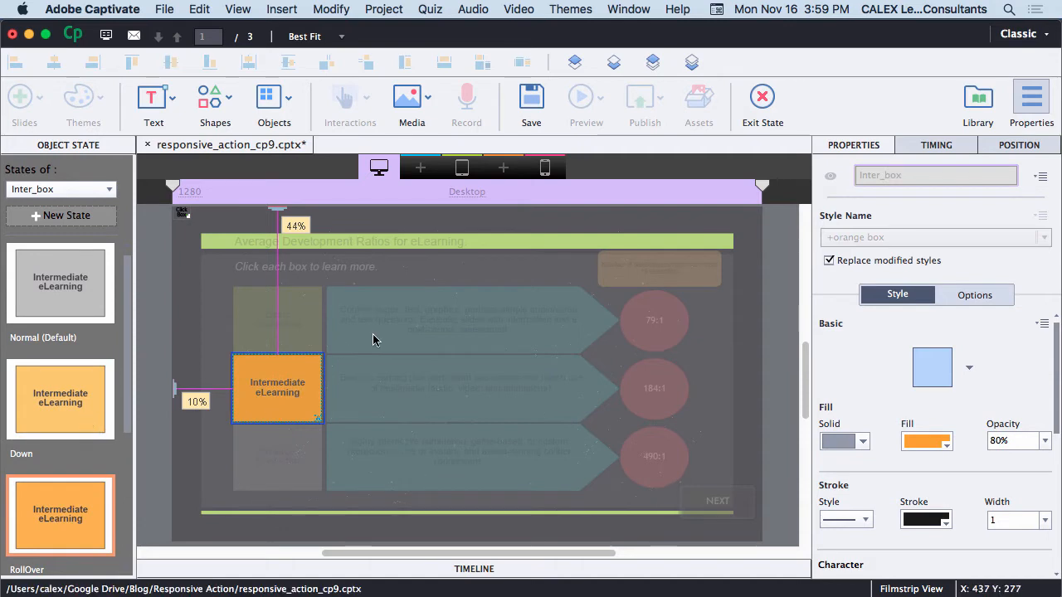
click(762, 104)
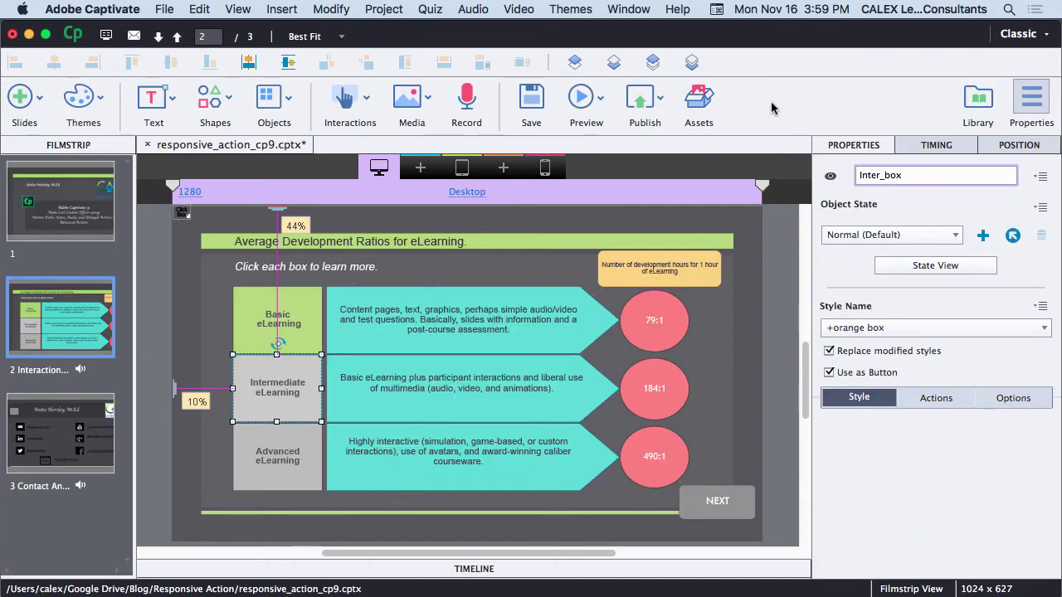
click(740, 503)
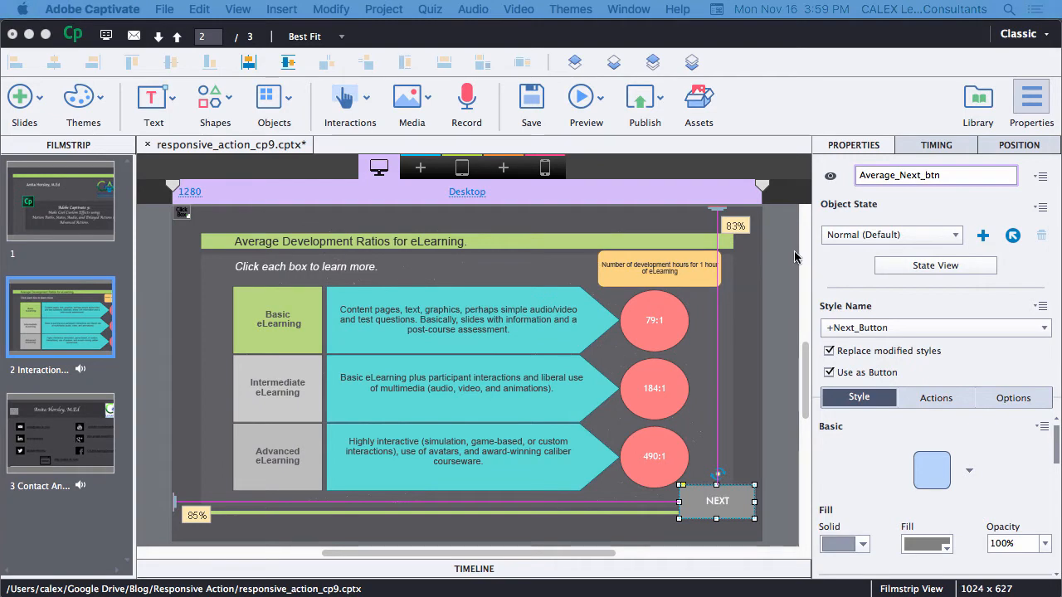
click(918, 267)
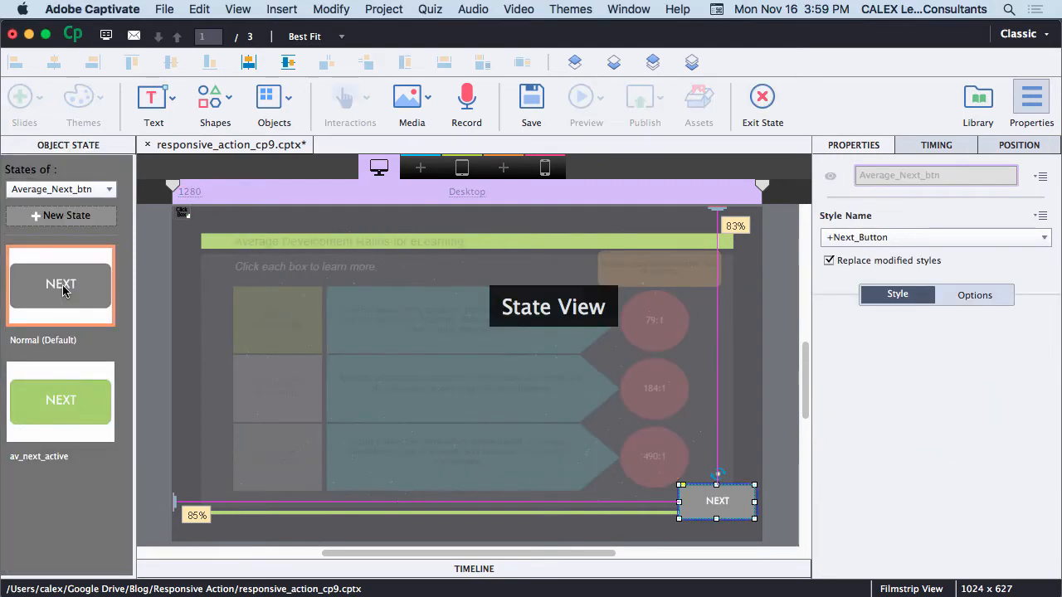
click(44, 407)
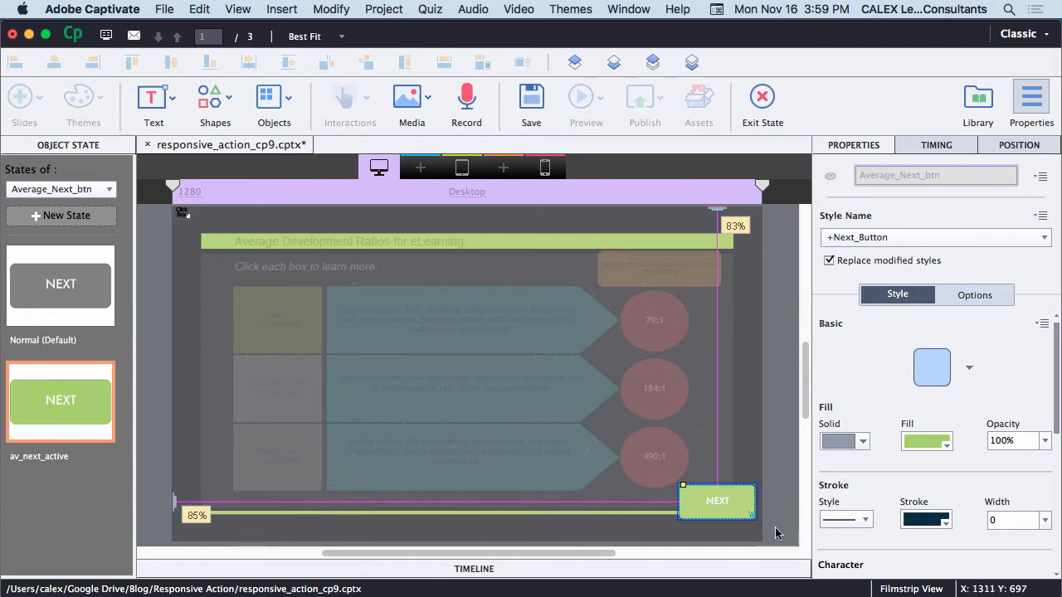
click(759, 98)
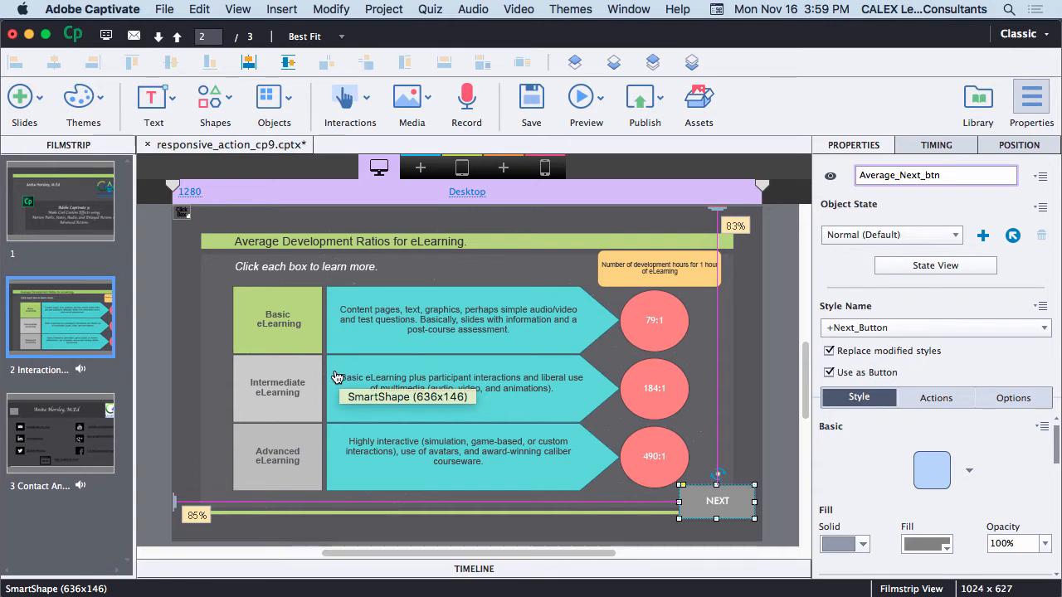
Select the Advanced box and bring up the Project > Variables list, moving its window aside.
click(292, 328)
click(292, 388)
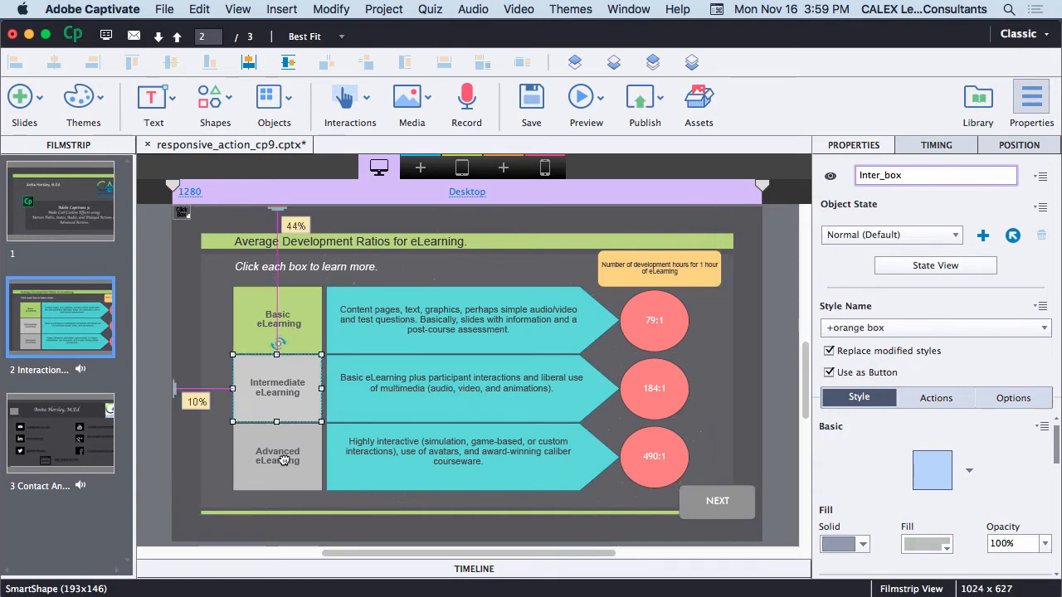
click(286, 458)
click(383, 9)
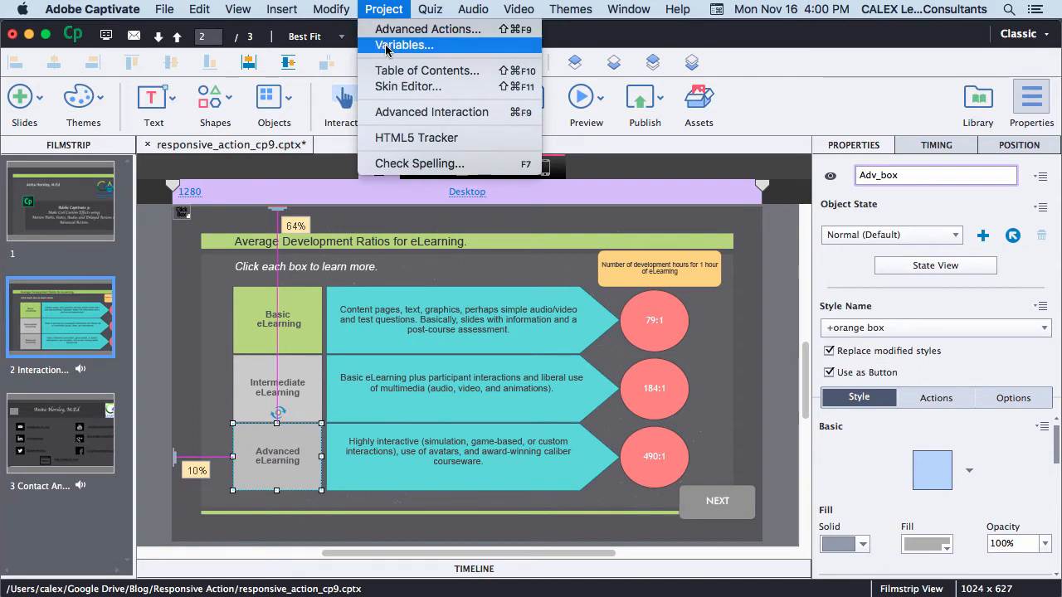
click(403, 45)
drag(377, 92, 332, 83)
Review the box_advanced, box_basic and box_internediate variables and their starting values, then close the list.
click(315, 324)
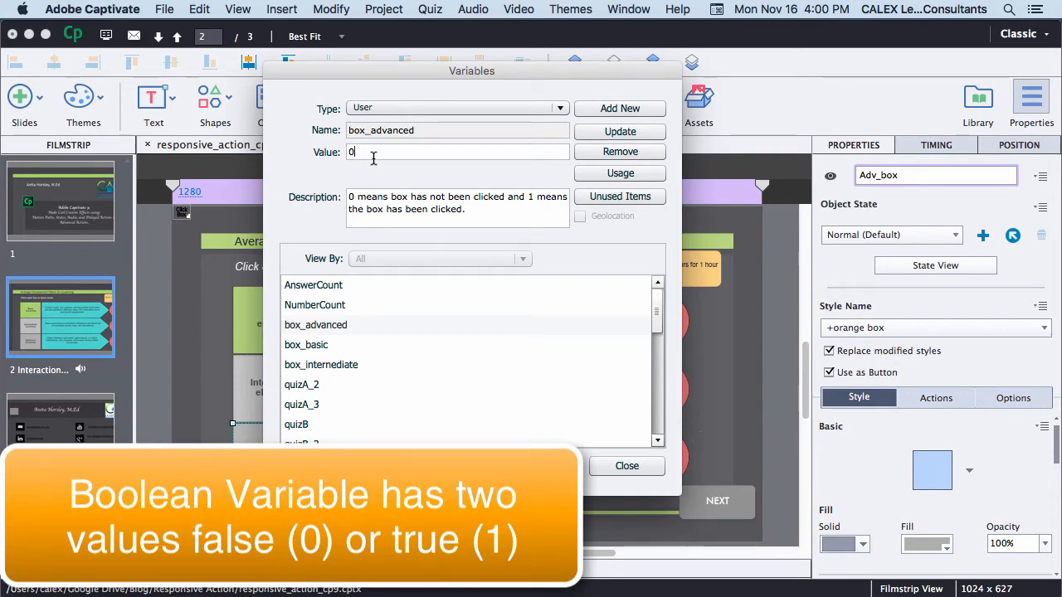
click(373, 158)
drag(340, 70, 445, 41)
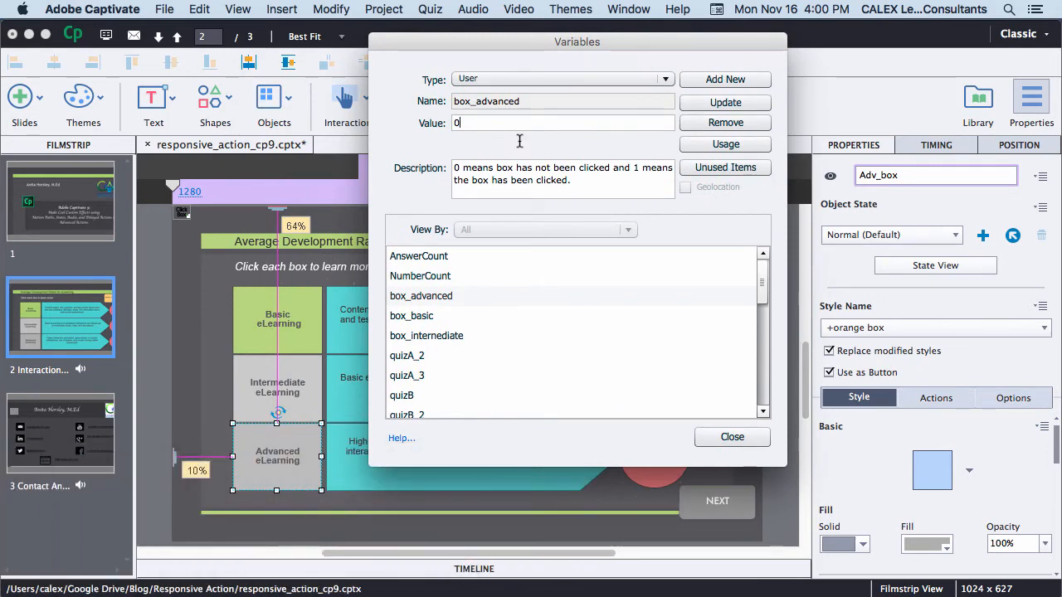
click(426, 317)
click(424, 337)
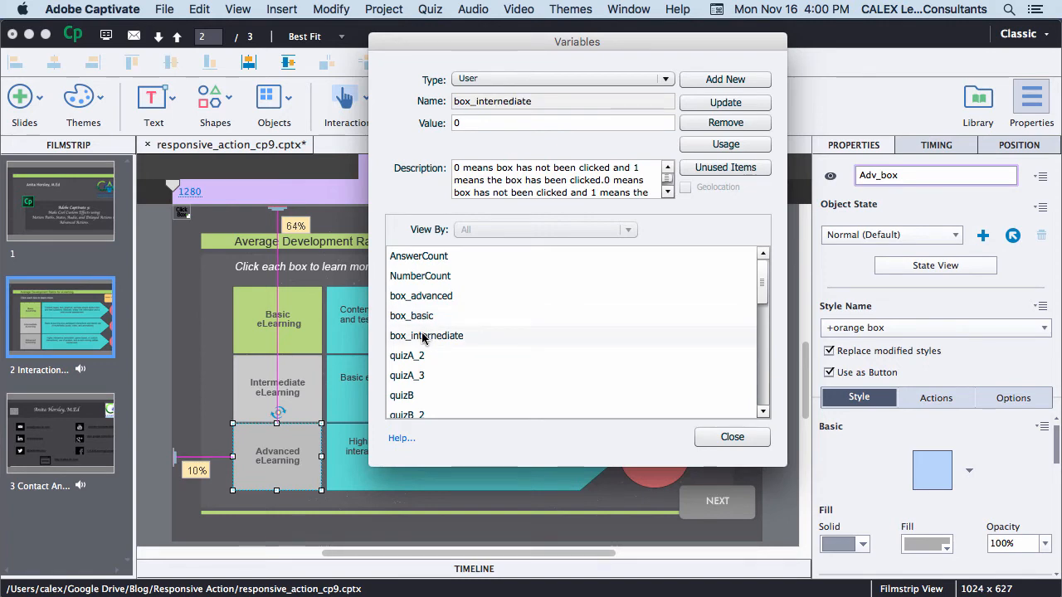
click(741, 437)
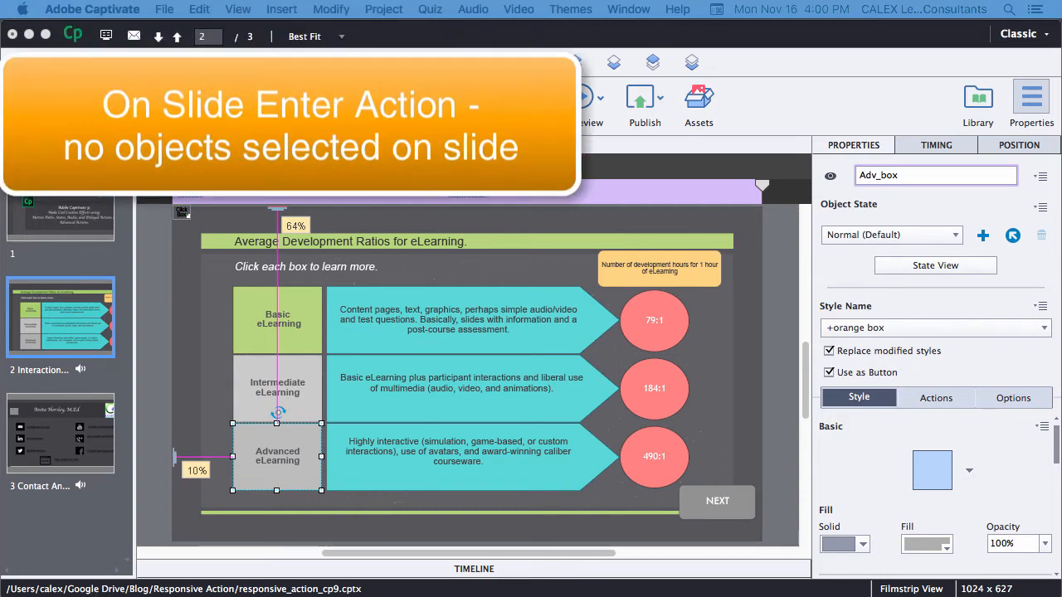
Deselect all objects and show the slide's on-enter action running the RESET advanced action.
click(761, 268)
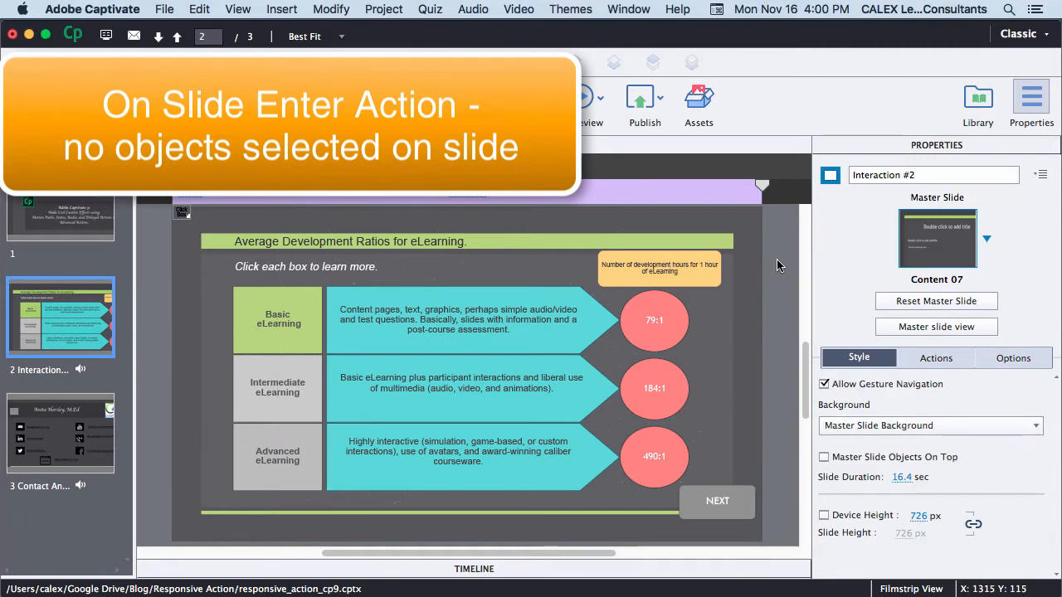
click(935, 358)
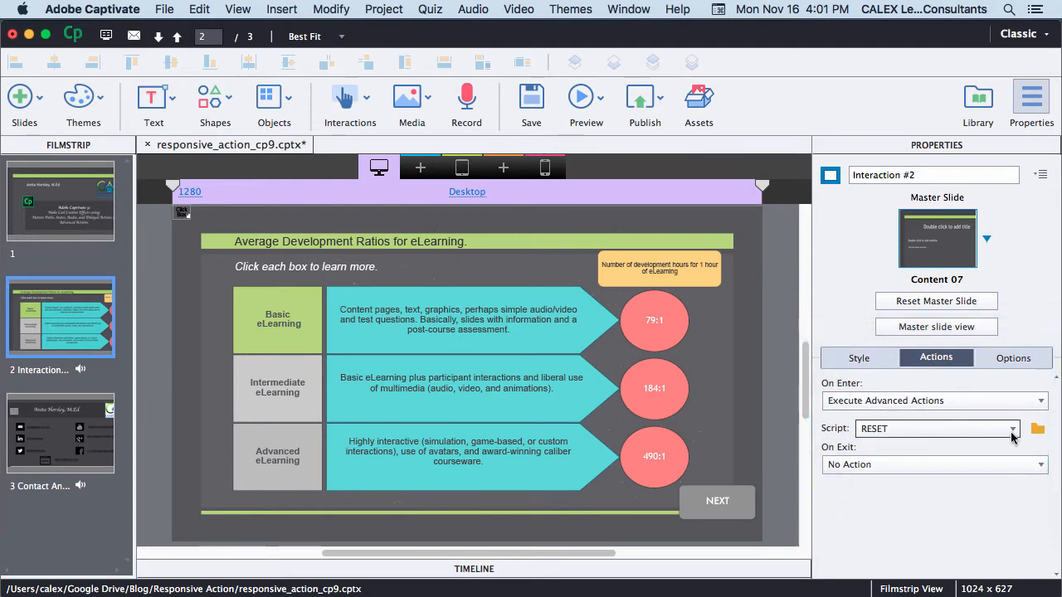
click(1038, 429)
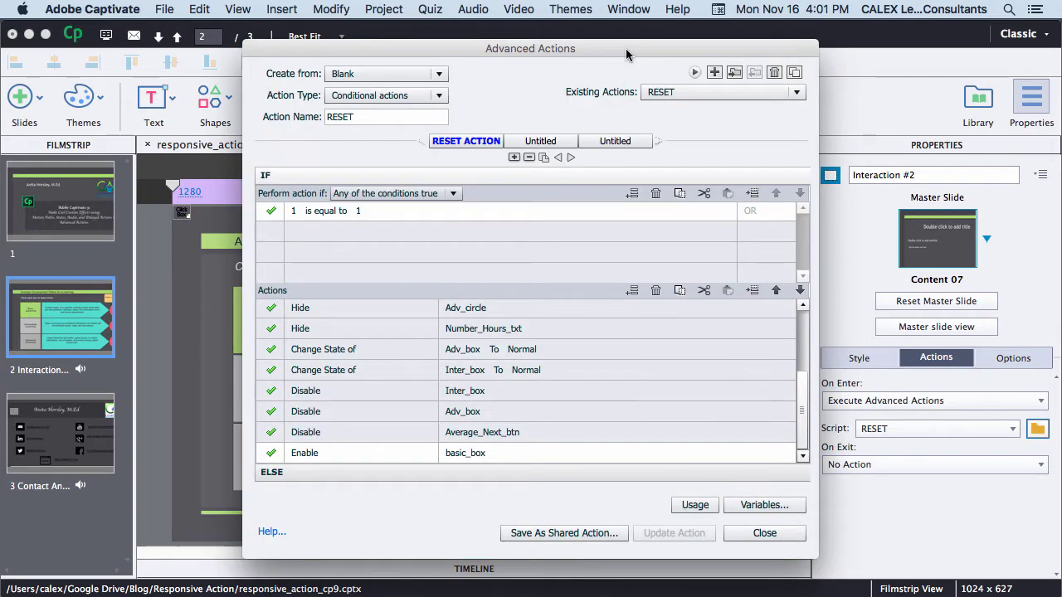
drag(626, 55, 716, 35)
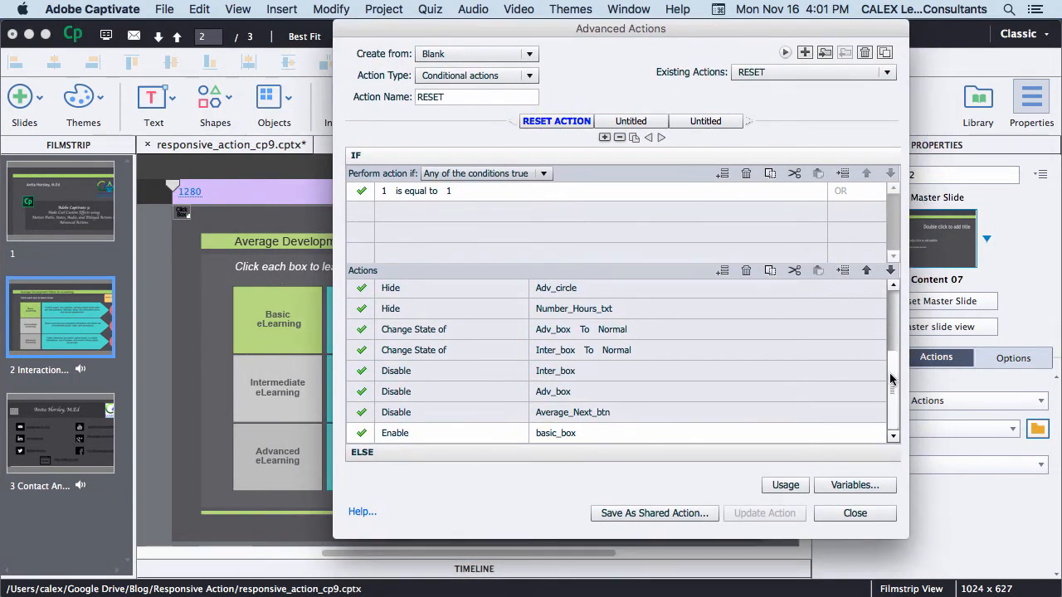
drag(893, 365, 892, 294)
drag(448, 97, 404, 98)
click(496, 75)
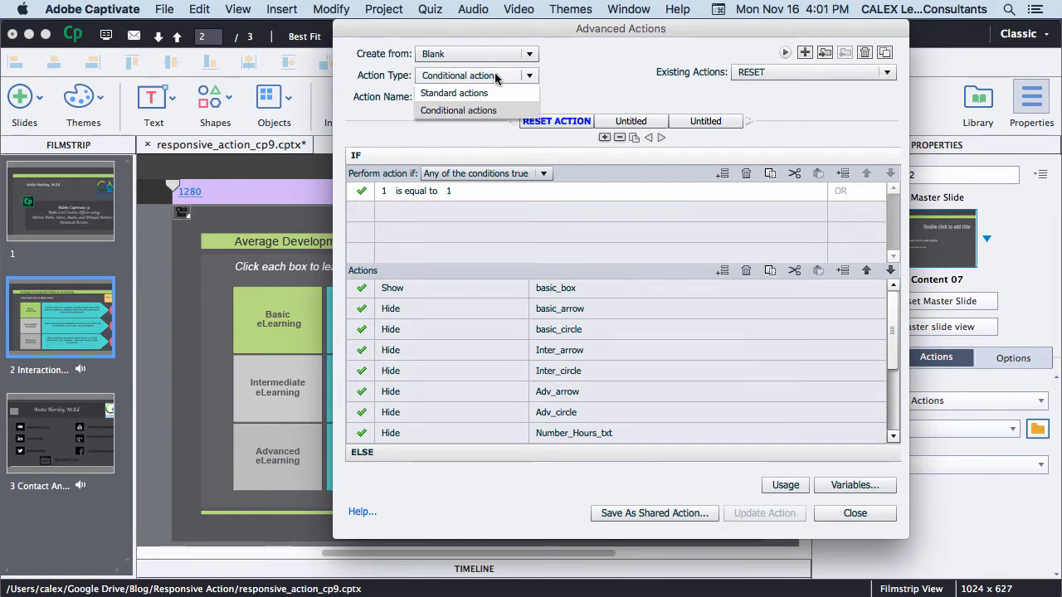
click(496, 77)
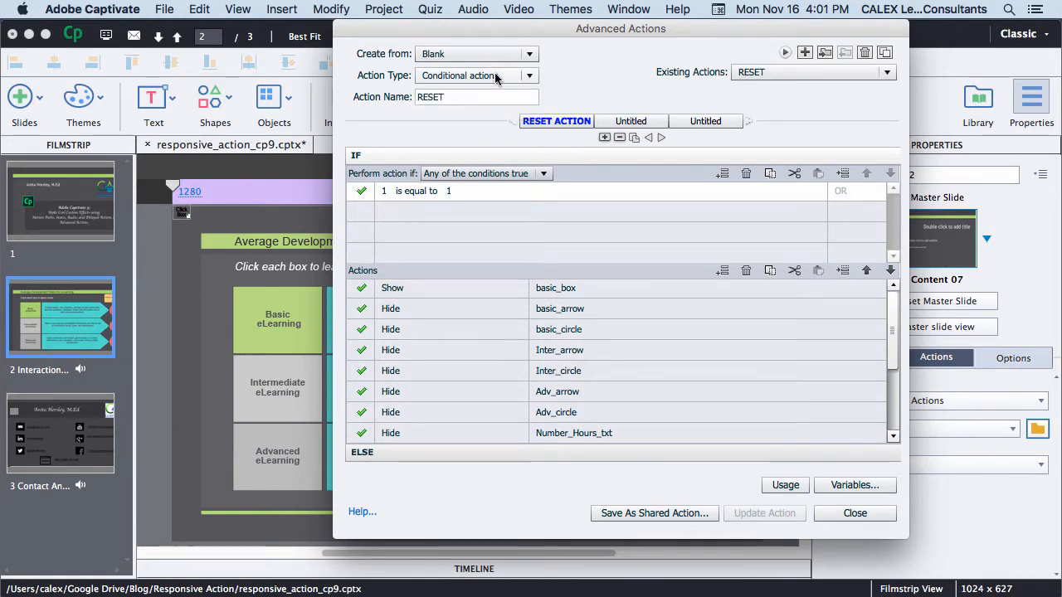
drag(496, 31, 496, 32)
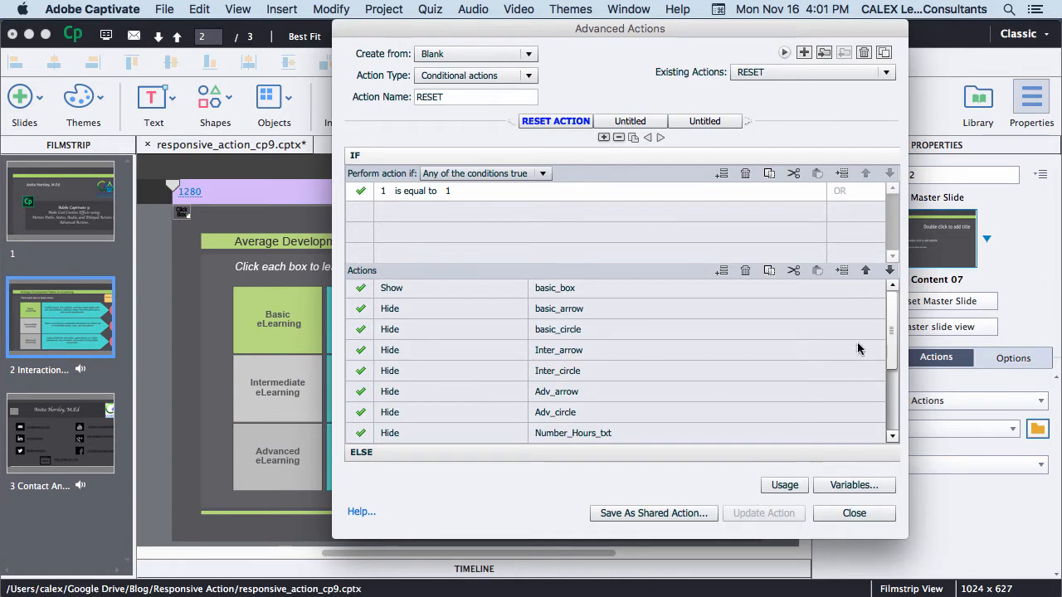
click(595, 292)
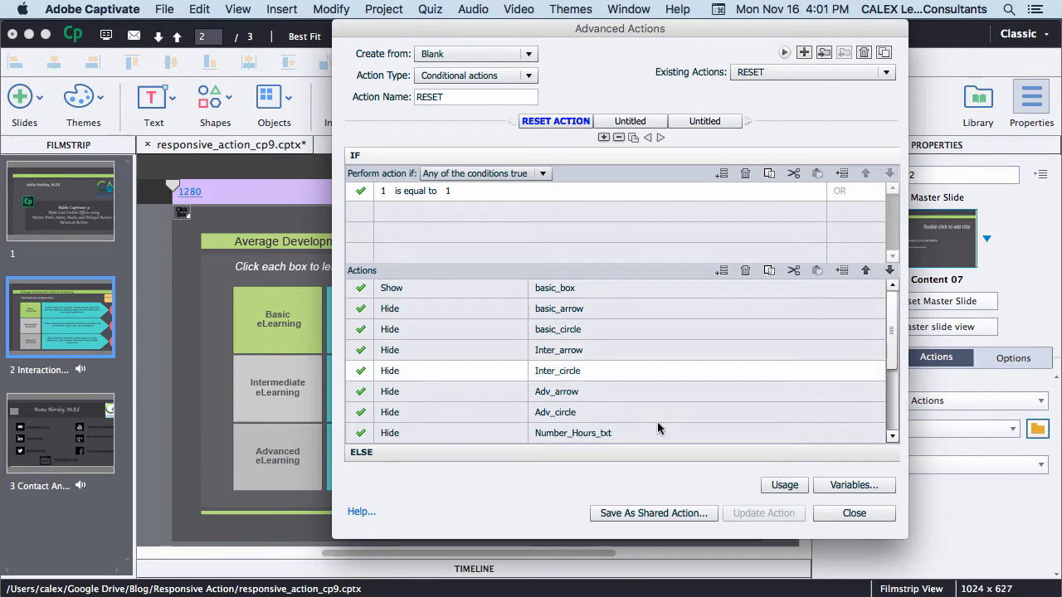
drag(891, 331, 891, 398)
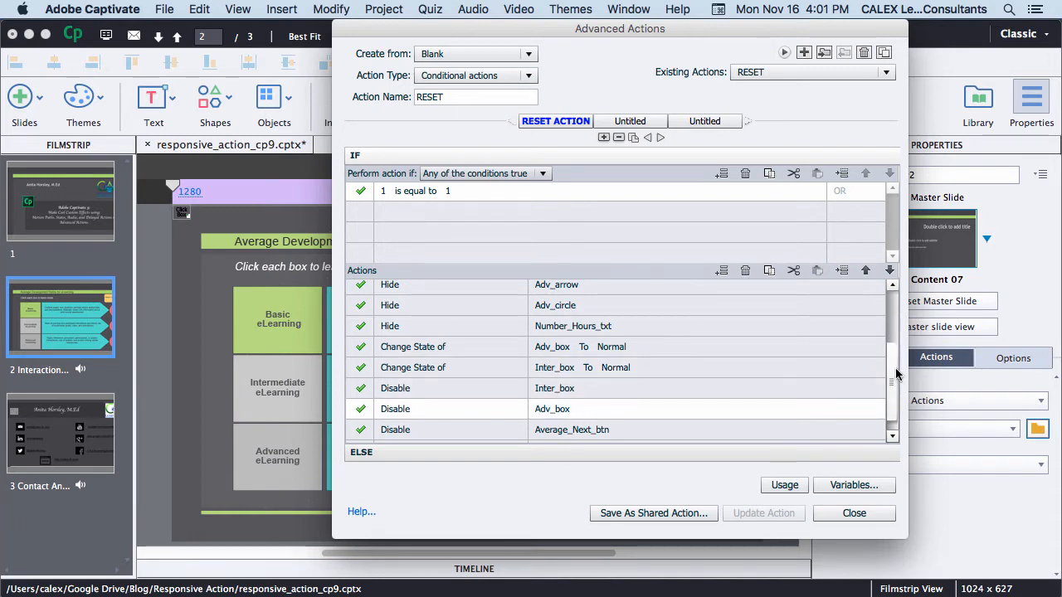
scroll(694, 417, down, 1)
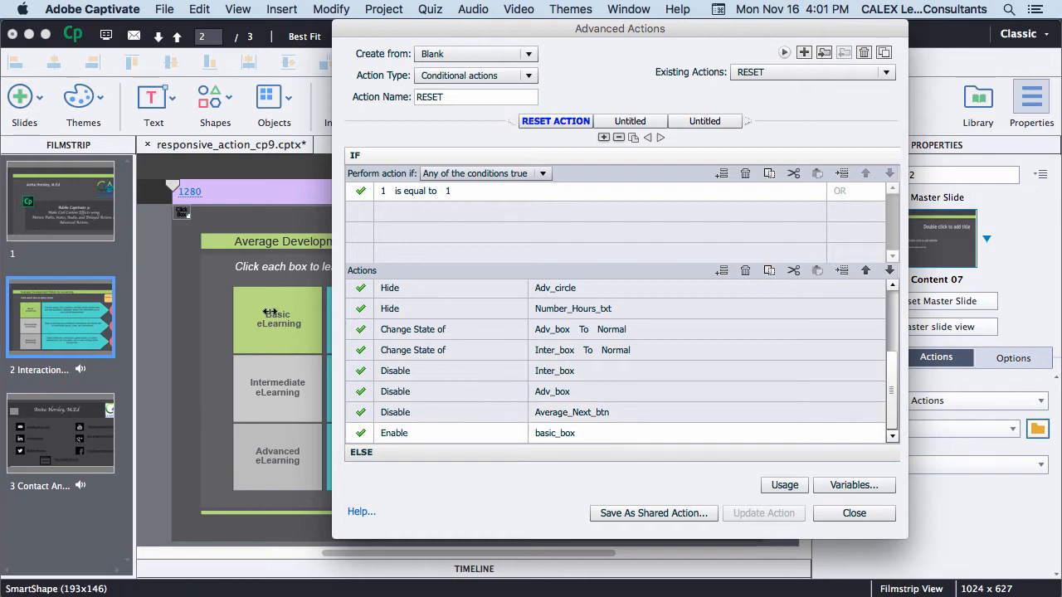
click(859, 513)
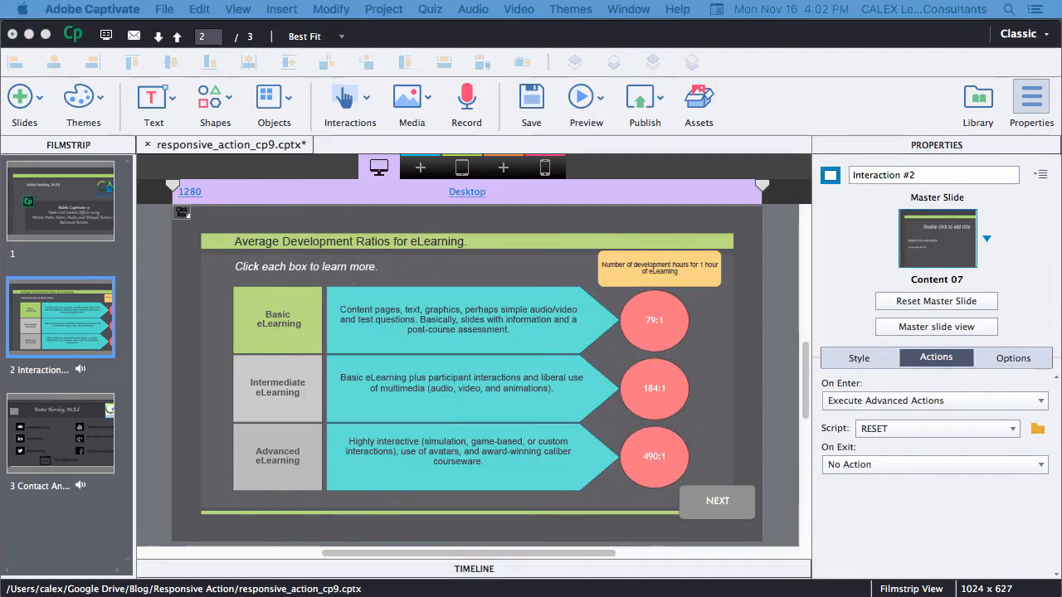
Open the Basic_CA advanced action from the Basic eLearning box's on-success actions.
click(299, 328)
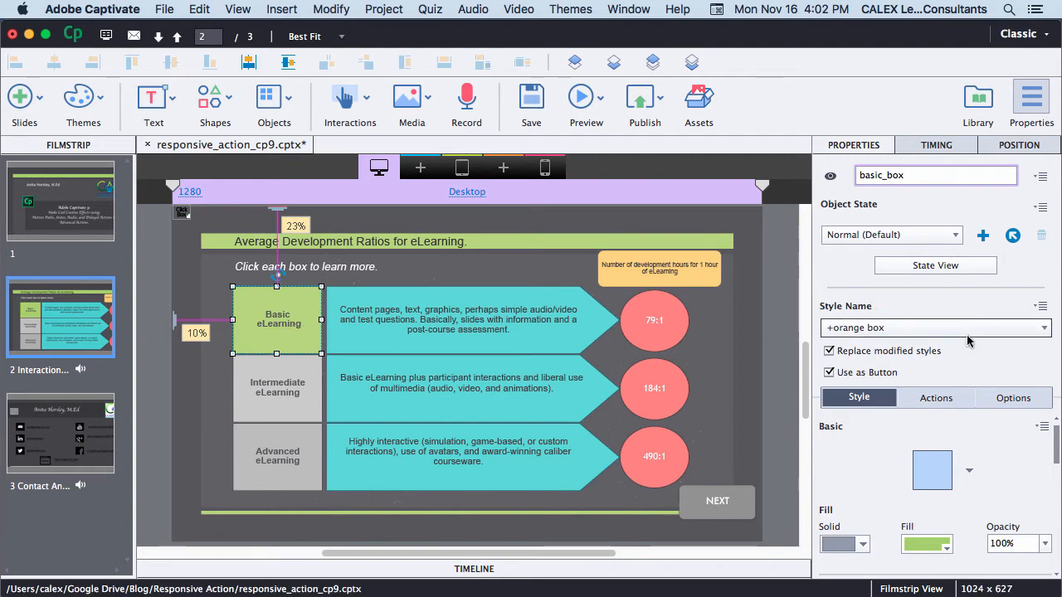
click(937, 398)
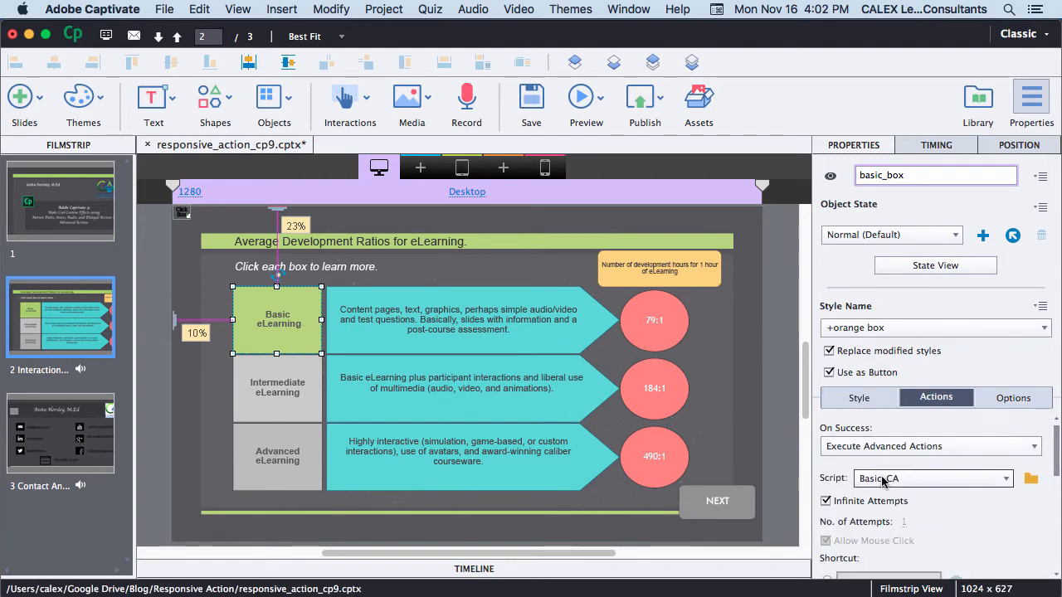
click(1031, 478)
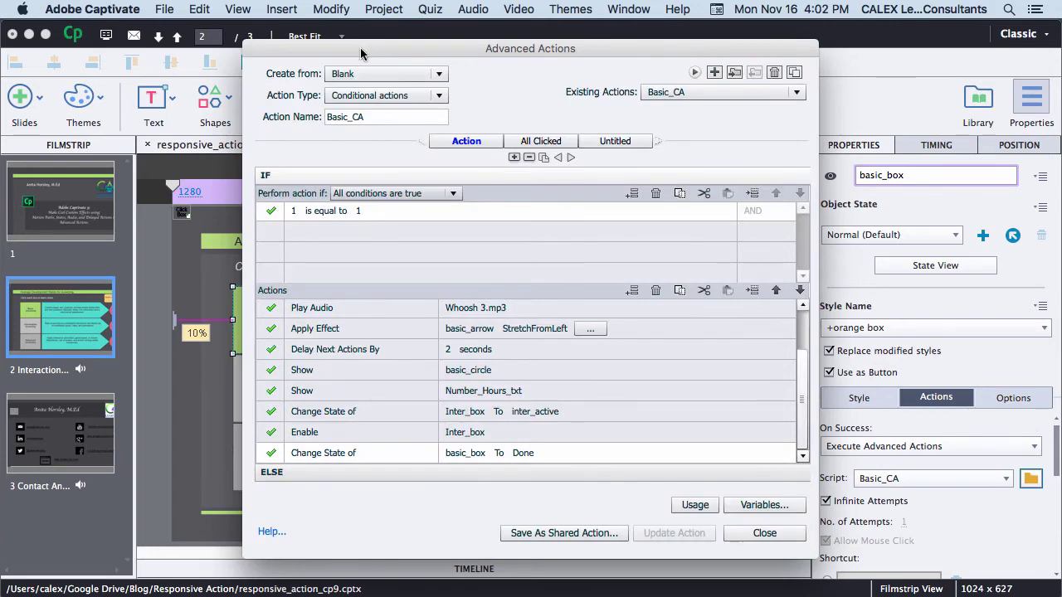
drag(361, 54, 466, 46)
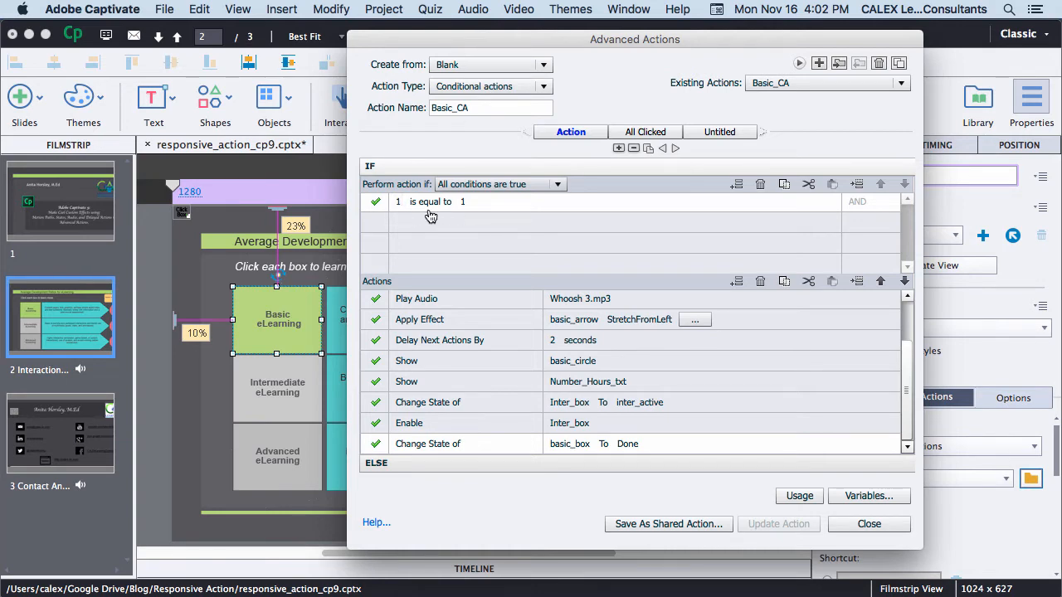
Set the first decision's condition to literal 1 is equal to literal 1.
double_click(398, 202)
click(442, 202)
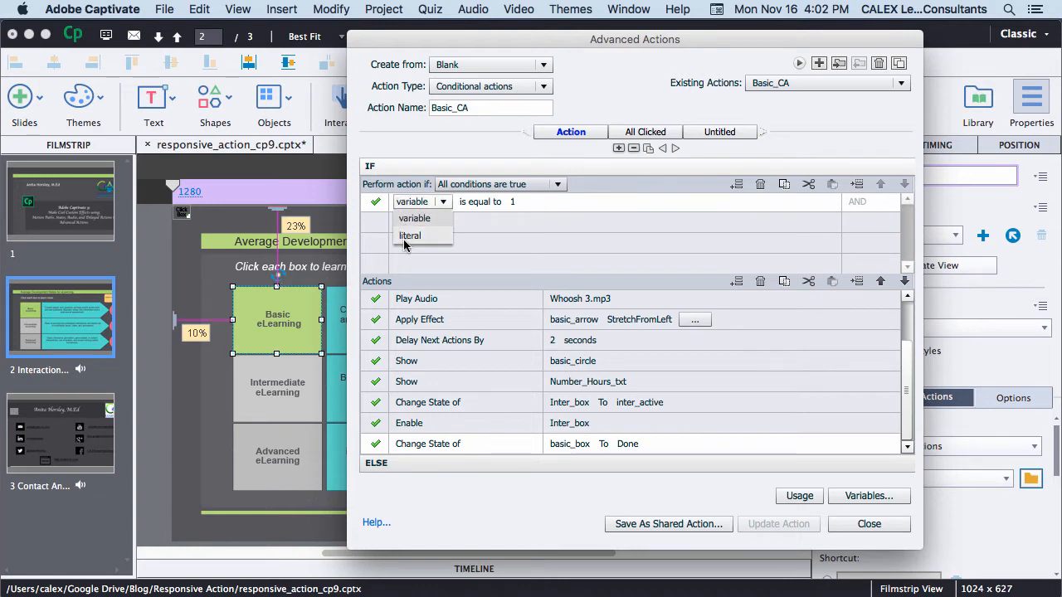
text(1)
click(409, 236)
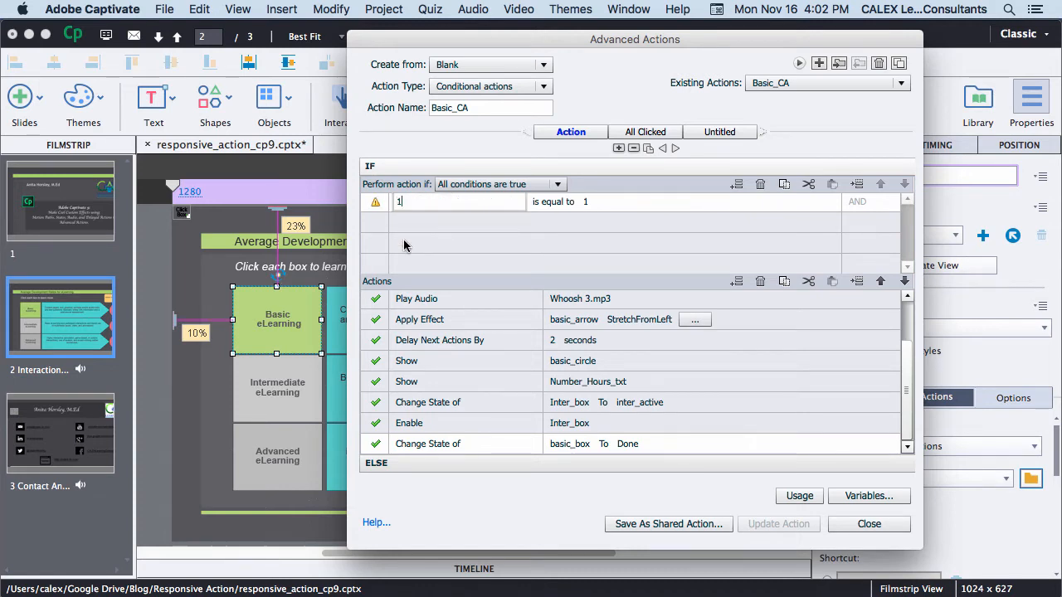
click(432, 203)
click(477, 202)
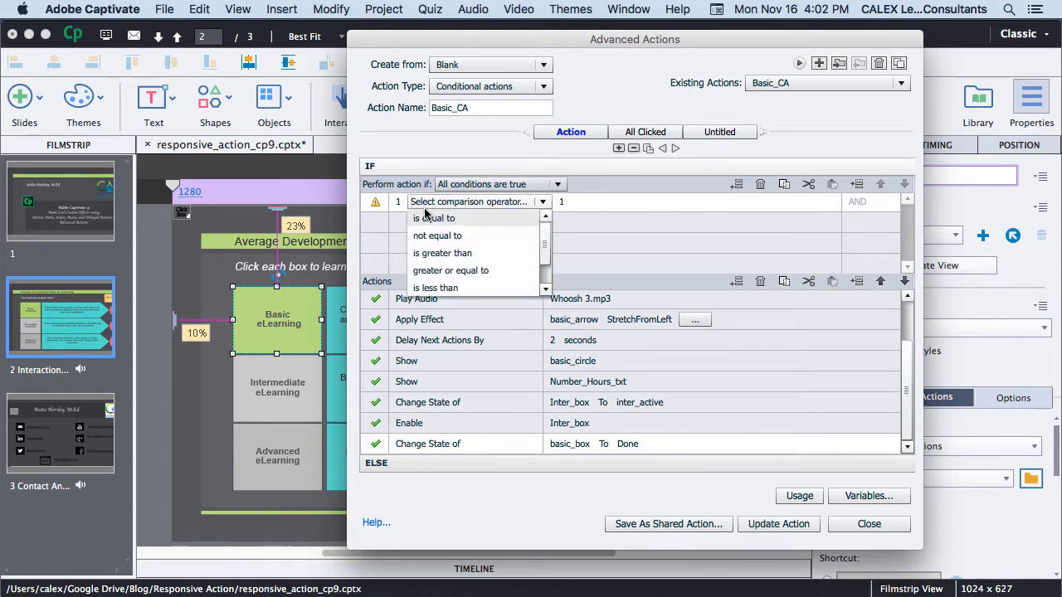
click(431, 218)
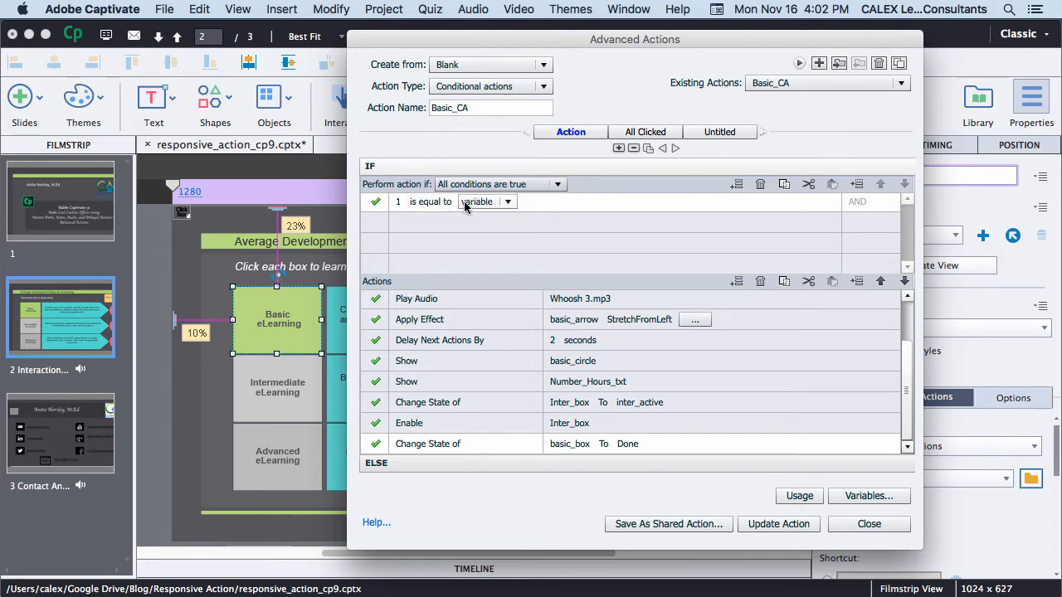
click(485, 201)
click(477, 235)
text(1)
click(467, 239)
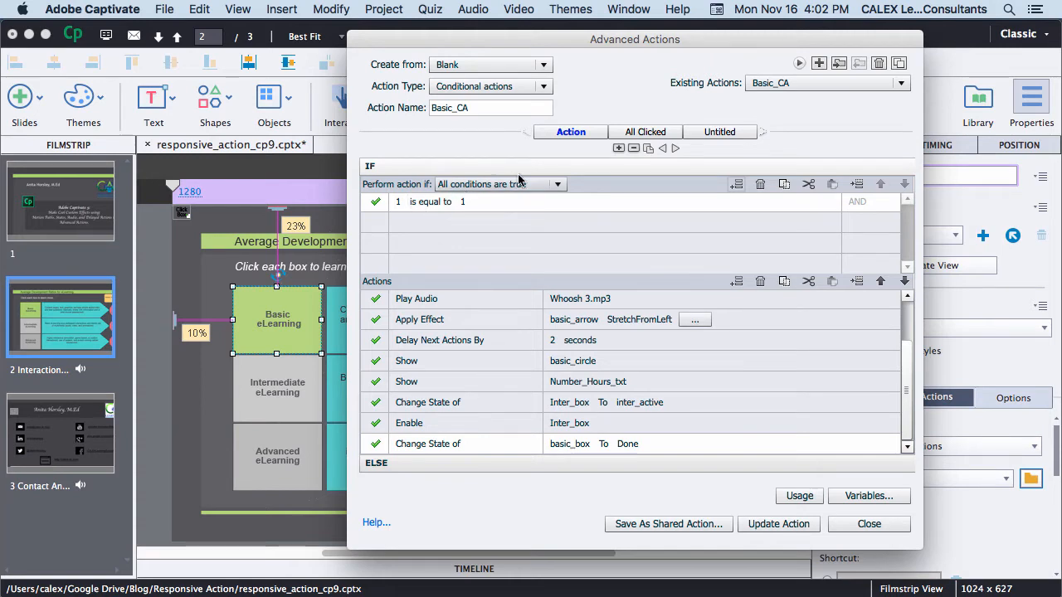
click(646, 132)
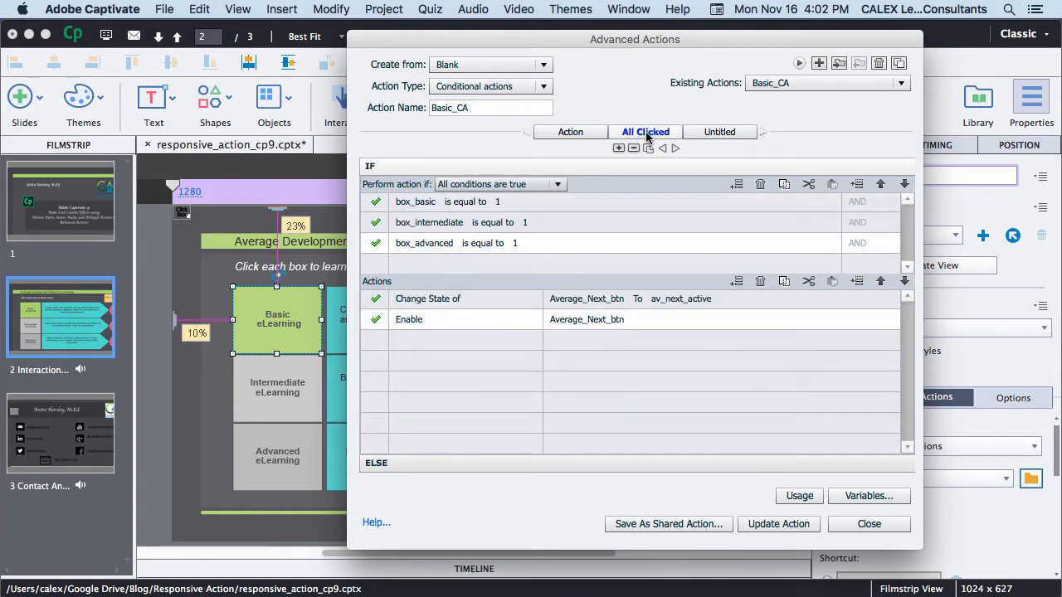
mouse_move(579, 37)
mouse_down()
mouse_move(583, 27)
mouse_move(639, 26)
mouse_up()
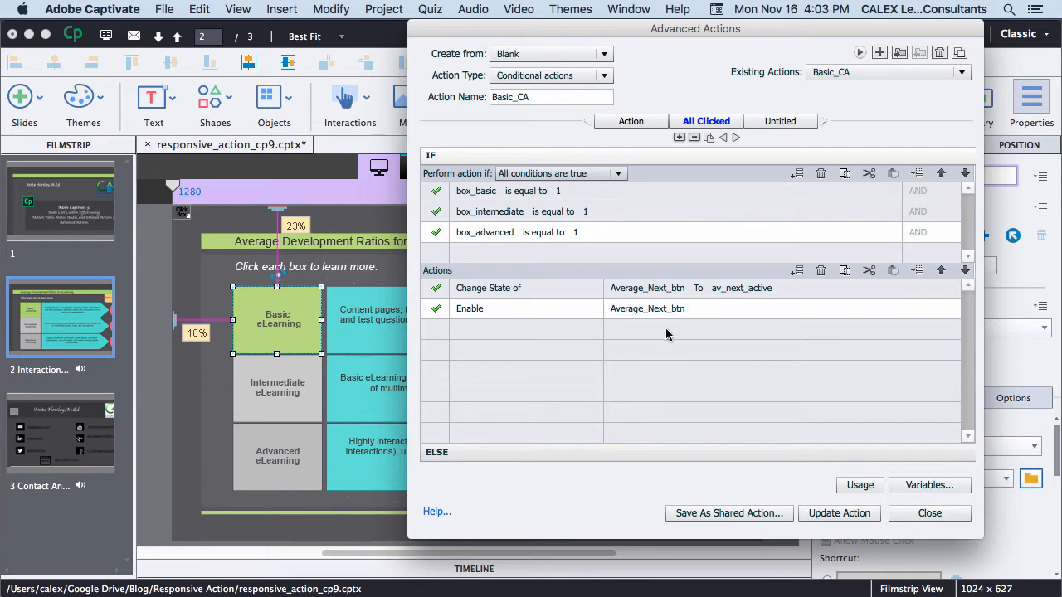
In the first decision, set the Assign action to box_basic with literal value 1.
click(631, 121)
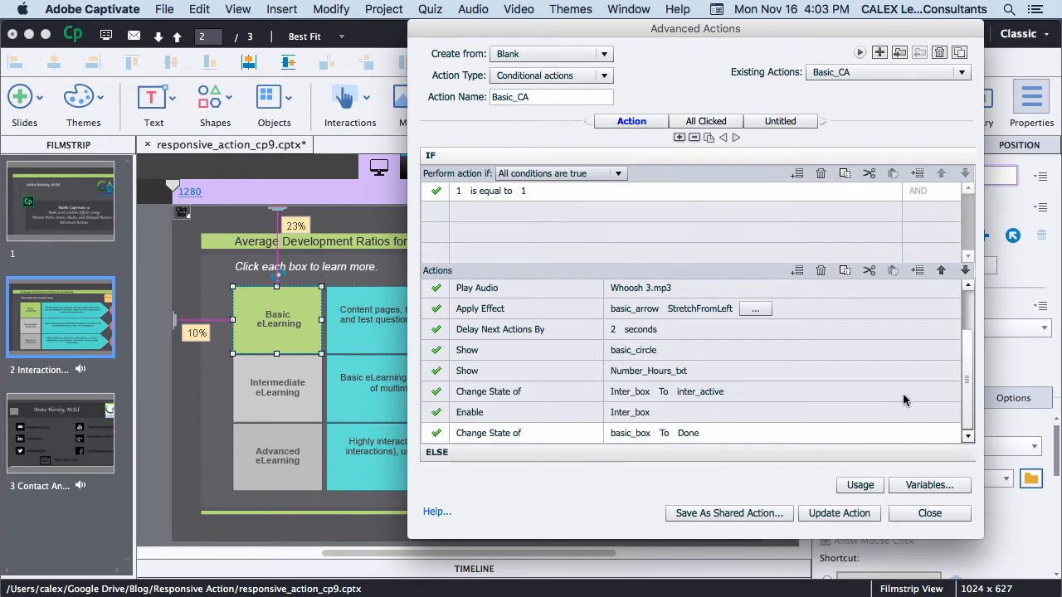
scroll(909, 374, up, 3)
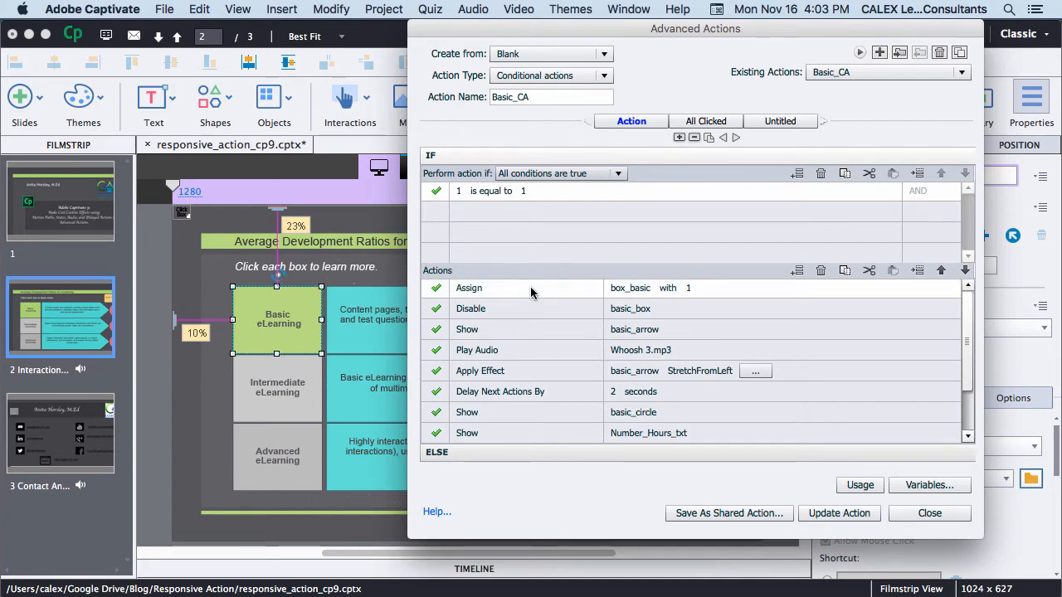
double_click(630, 290)
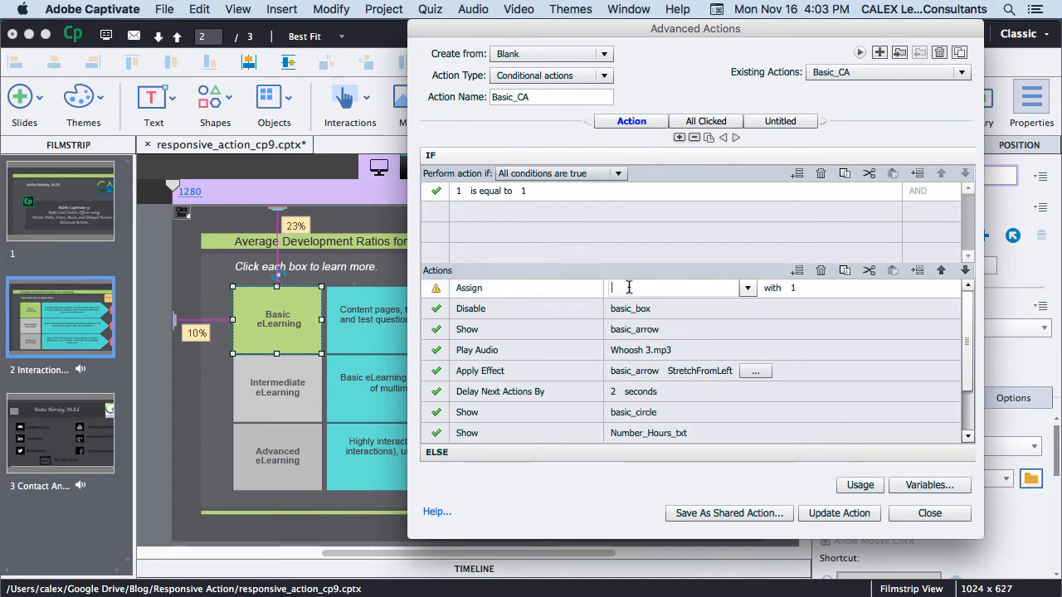
click(748, 290)
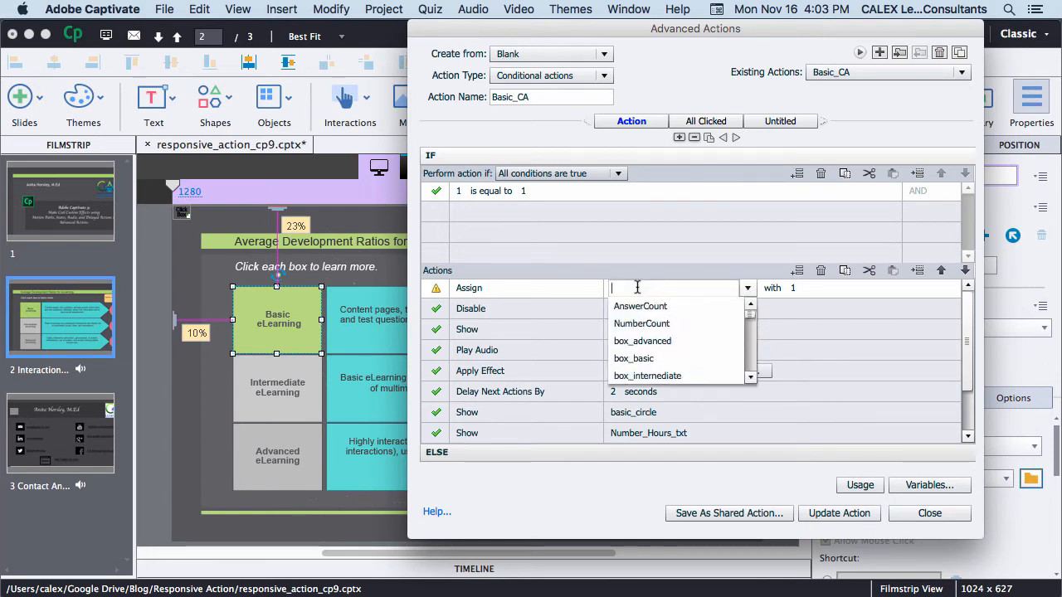
text(box)
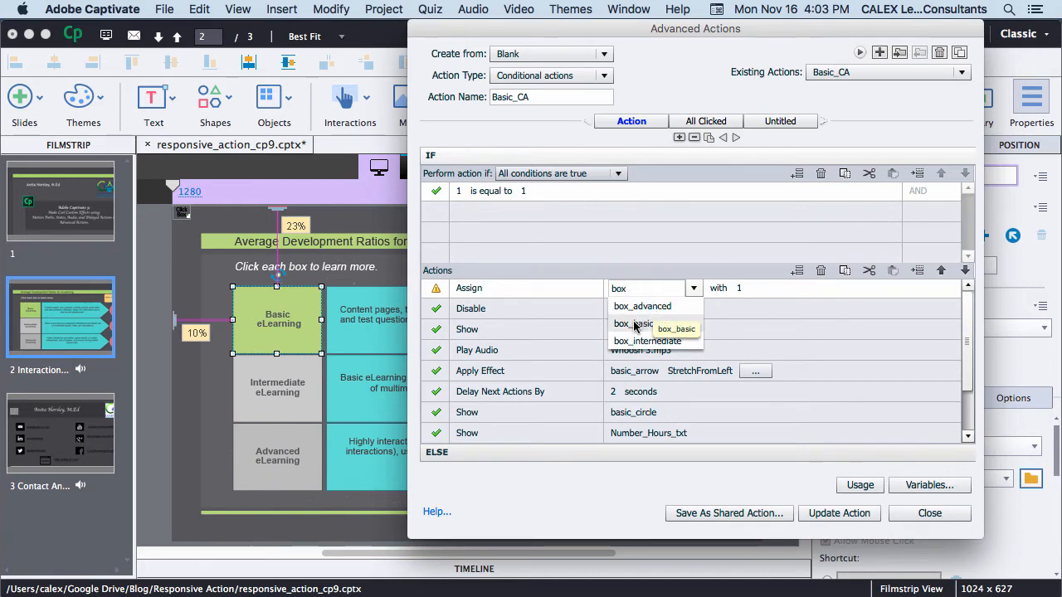
click(635, 324)
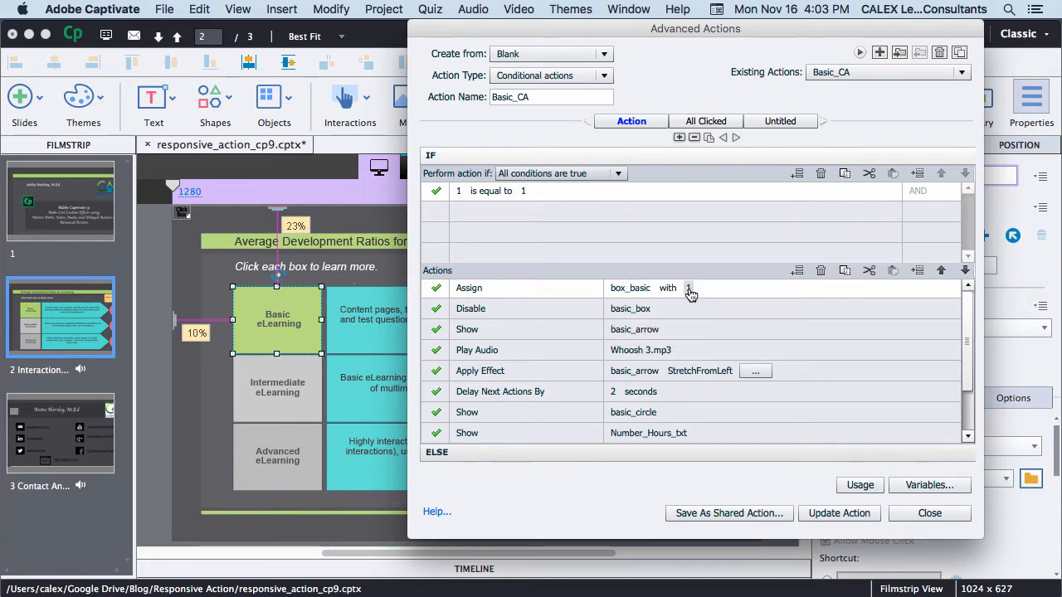
click(688, 288)
click(701, 323)
text(1)
key(Return)
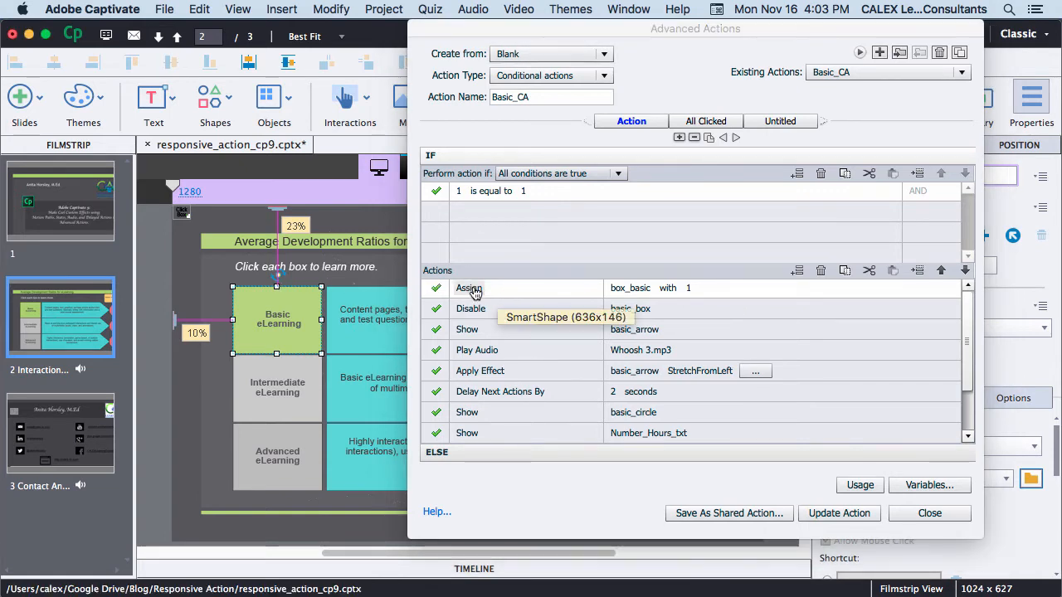
Re-select Assign as the command and reconfirm box_basic assigned literal 1.
double_click(475, 291)
click(479, 289)
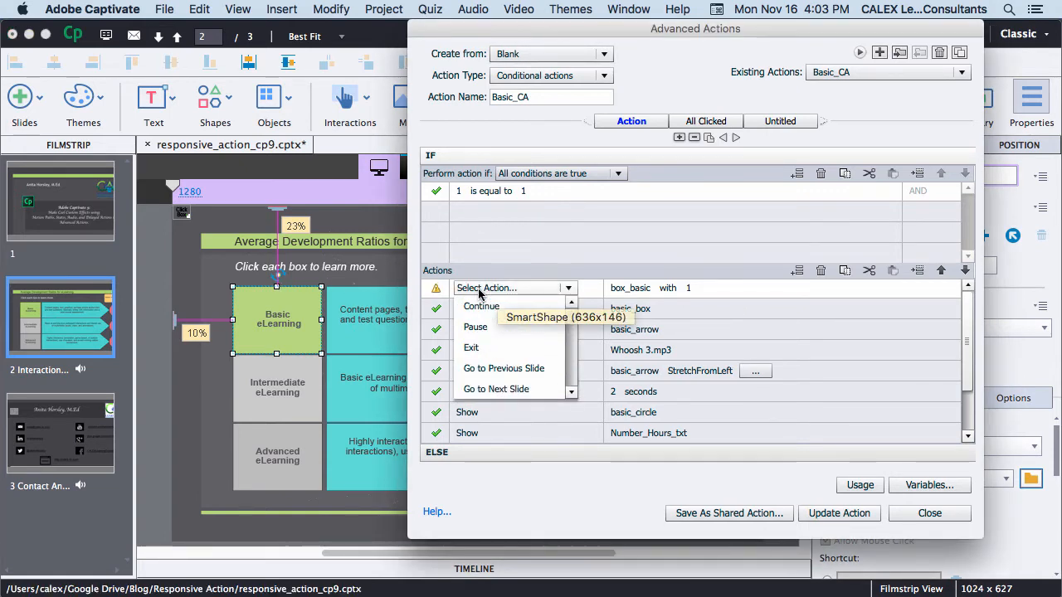
text(a)
key(Return)
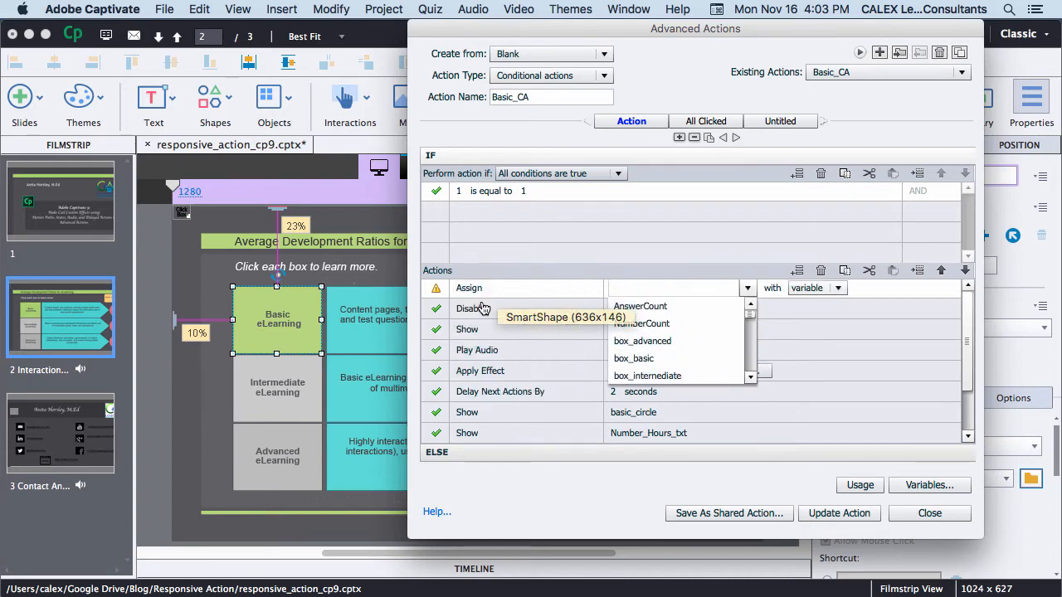
text(box)
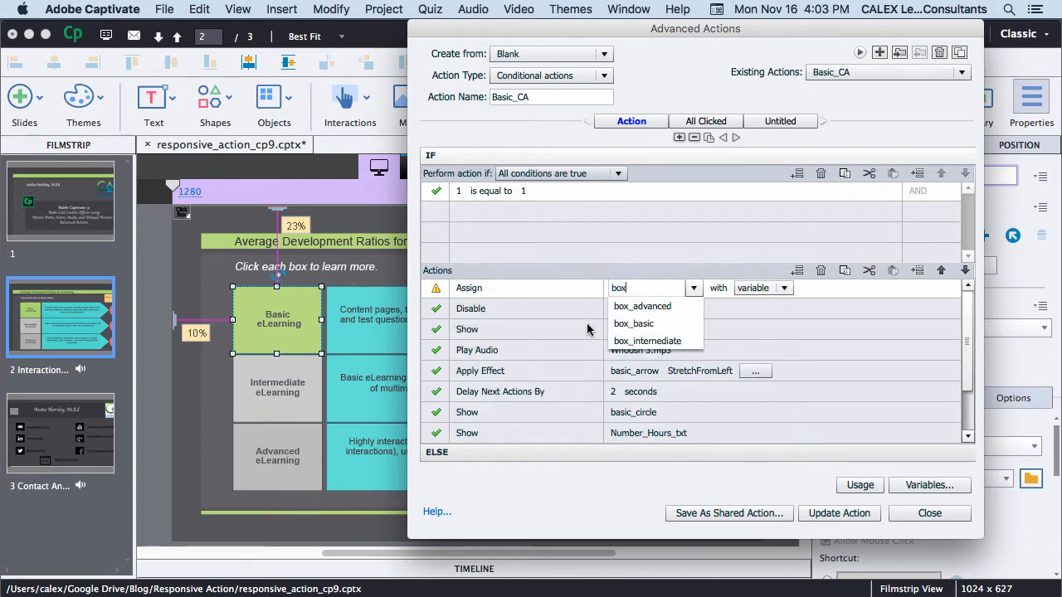
click(634, 323)
click(783, 288)
click(701, 318)
text(2)
key(Return)
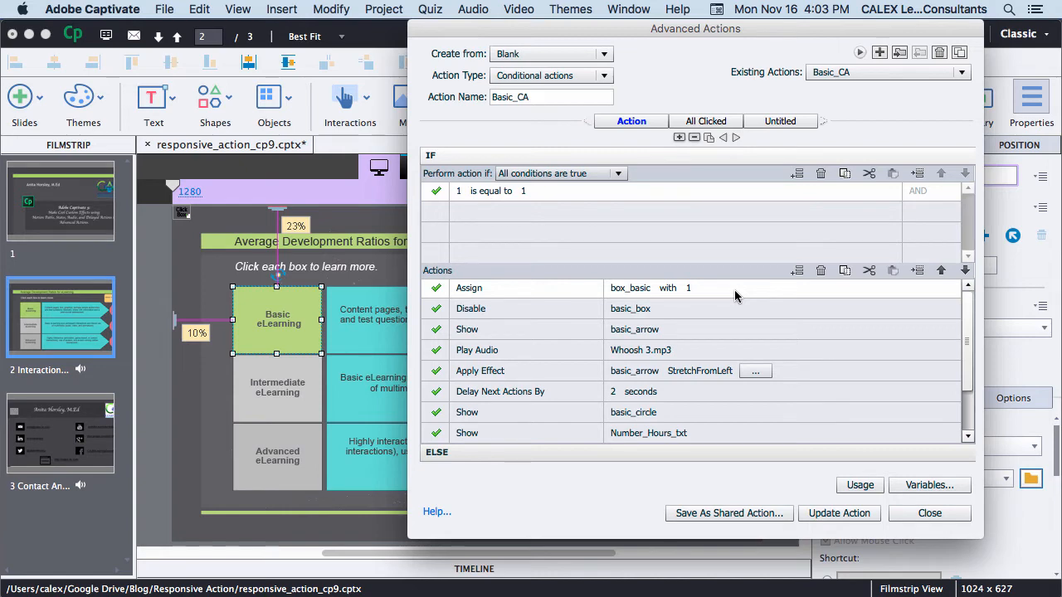
Make the second action Disable basic_box, moving the Advanced Actions window right.
double_click(471, 309)
click(487, 309)
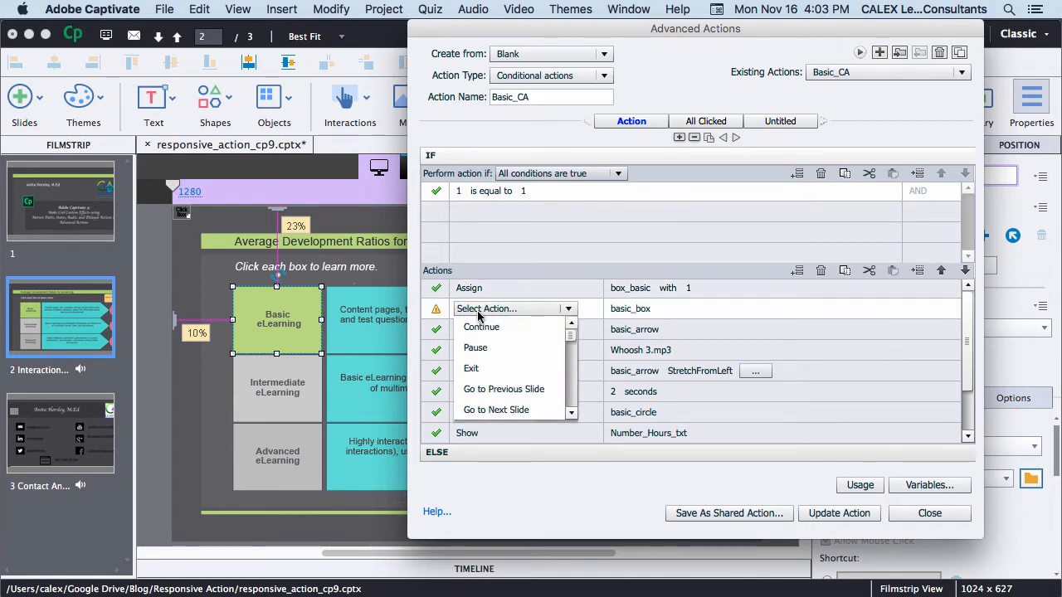
click(483, 327)
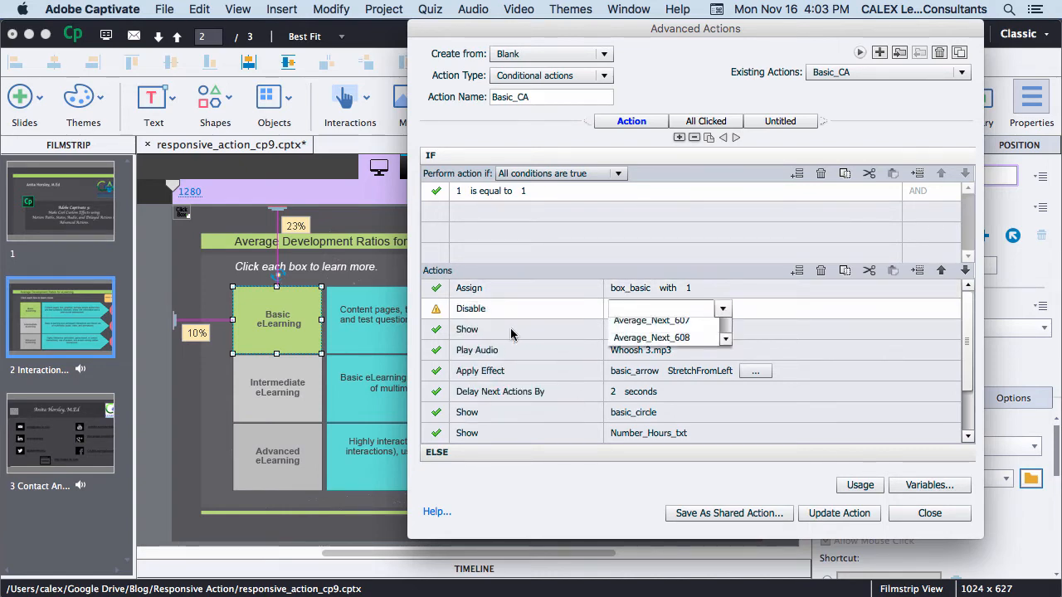
text(basic)
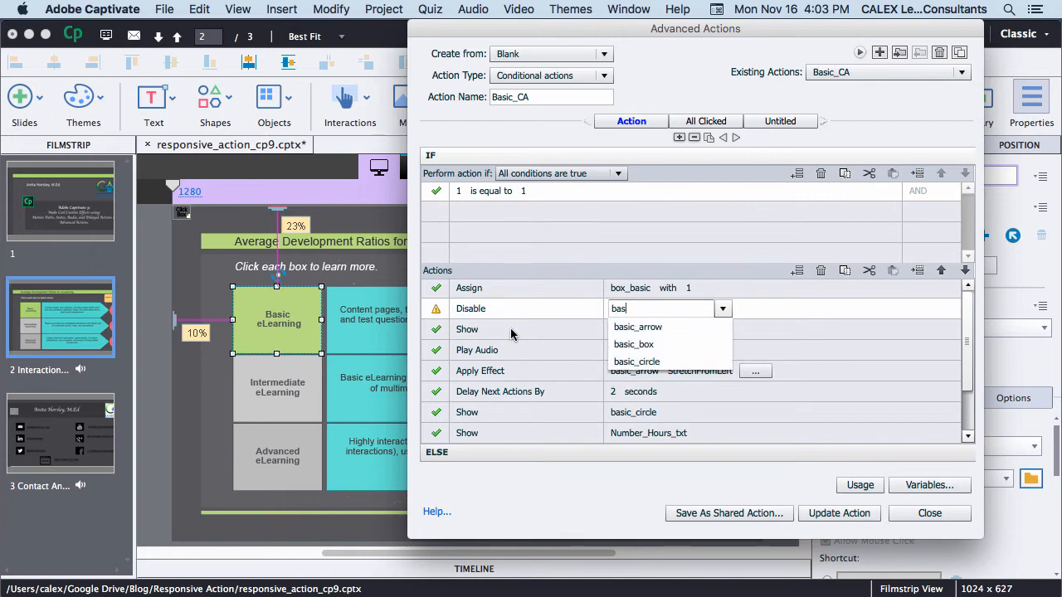
click(643, 348)
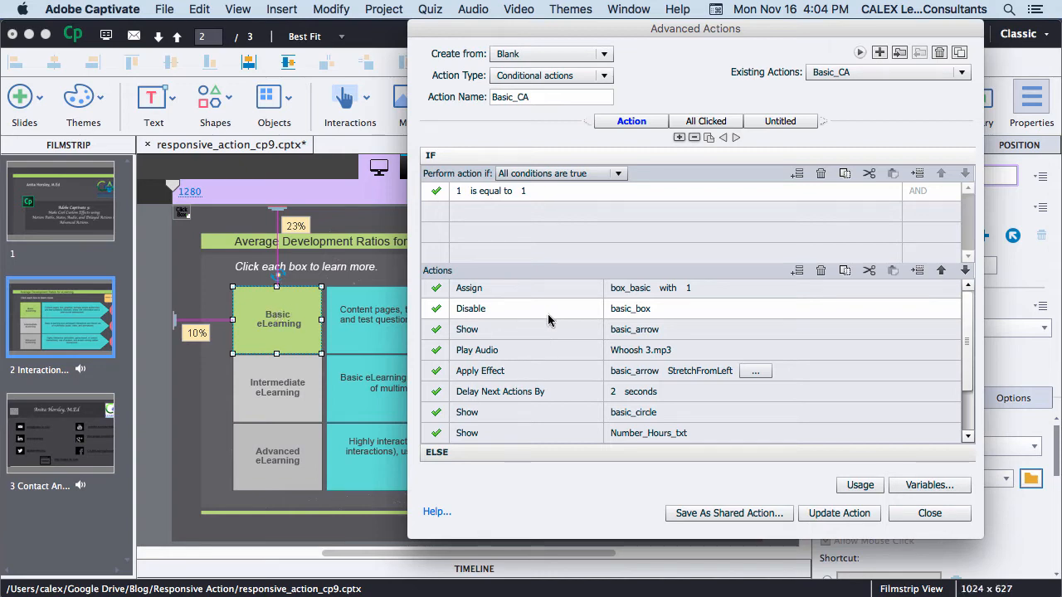
mouse_move(606, 28)
mouse_down()
mouse_move(780, 23)
mouse_move(607, 43)
mouse_up()
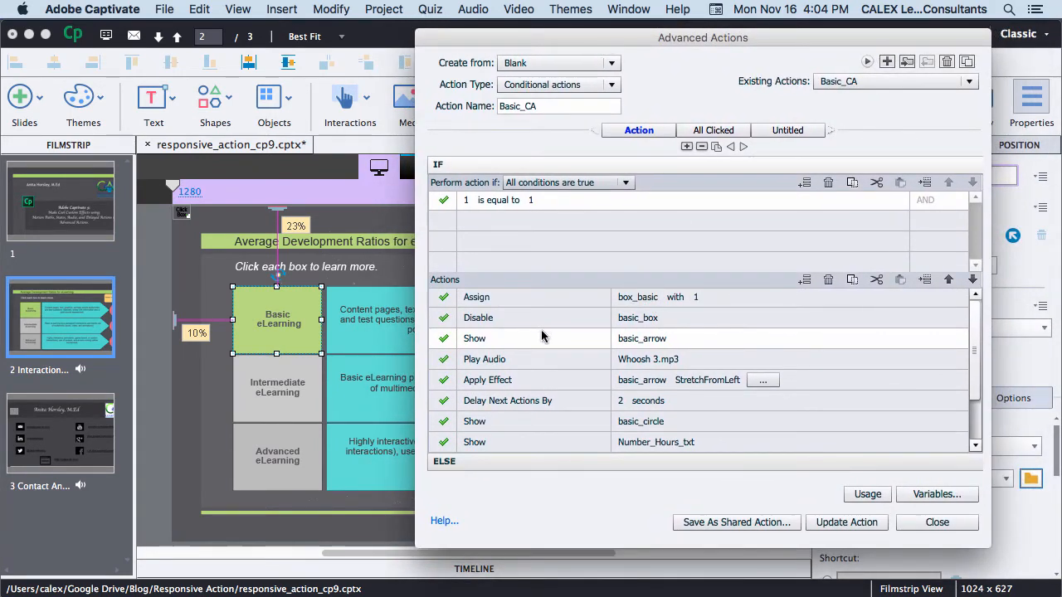
Keep Play Audio and swap its sound from Whoosh 3.mp3 to Whoosh 2.mp3 from the library.
double_click(484, 359)
click(503, 361)
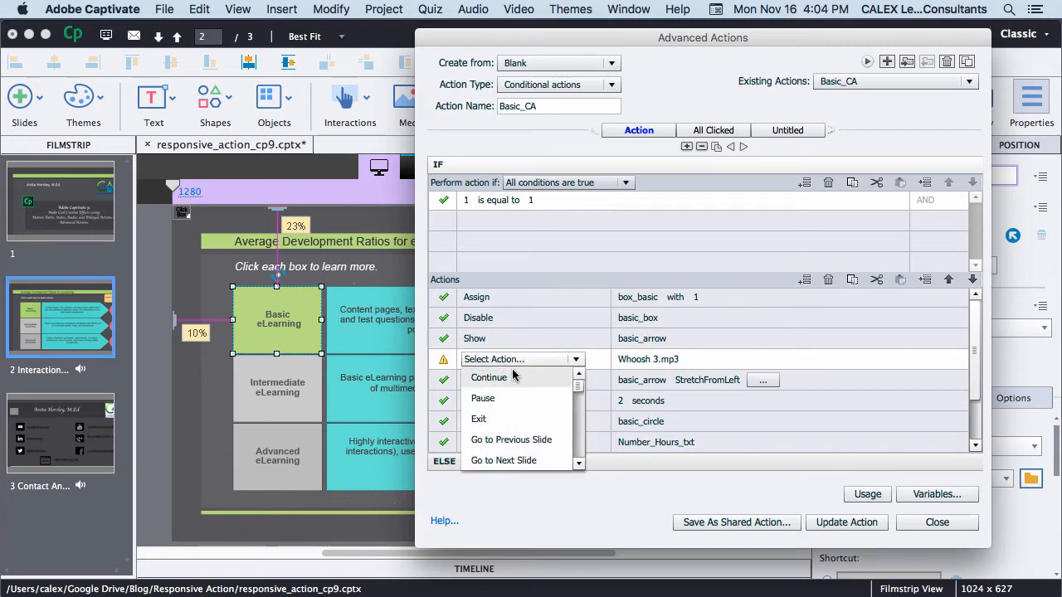
scroll(531, 390, down, 10)
scroll(527, 399, up, 3)
scroll(523, 406, up, 2)
click(492, 419)
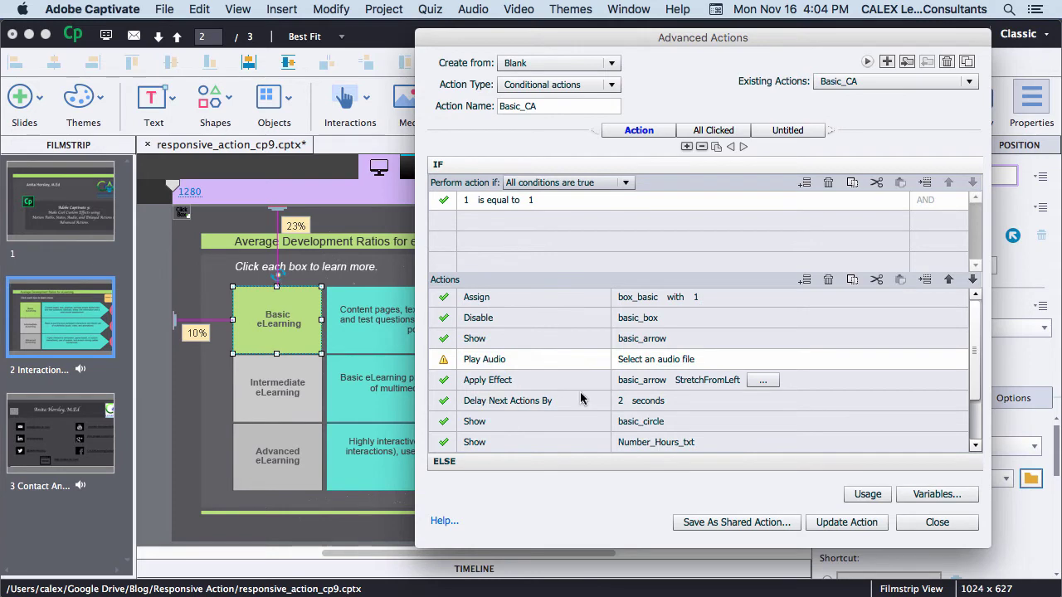
click(655, 360)
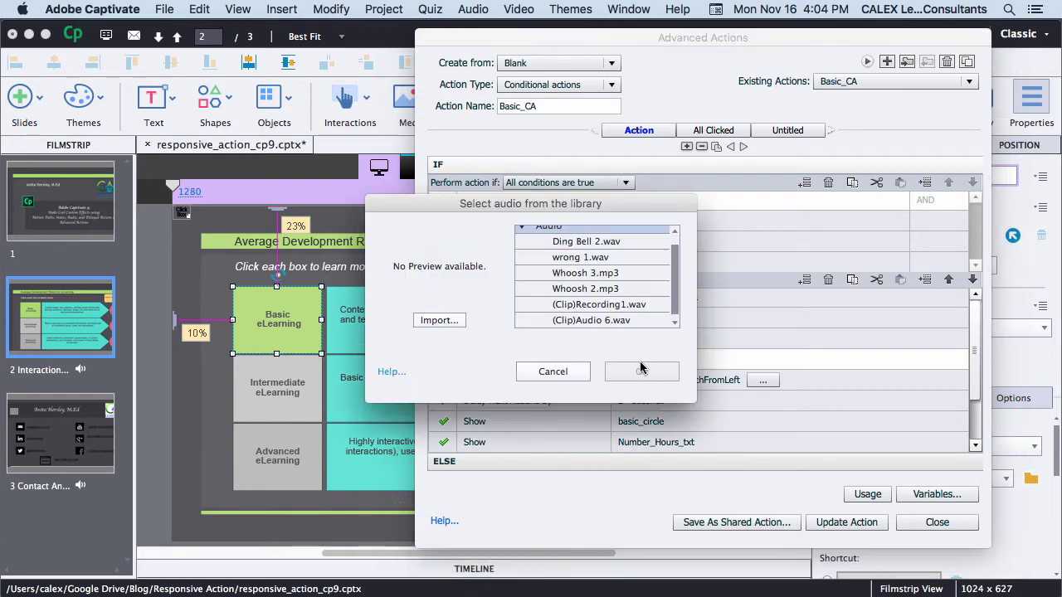
click(602, 273)
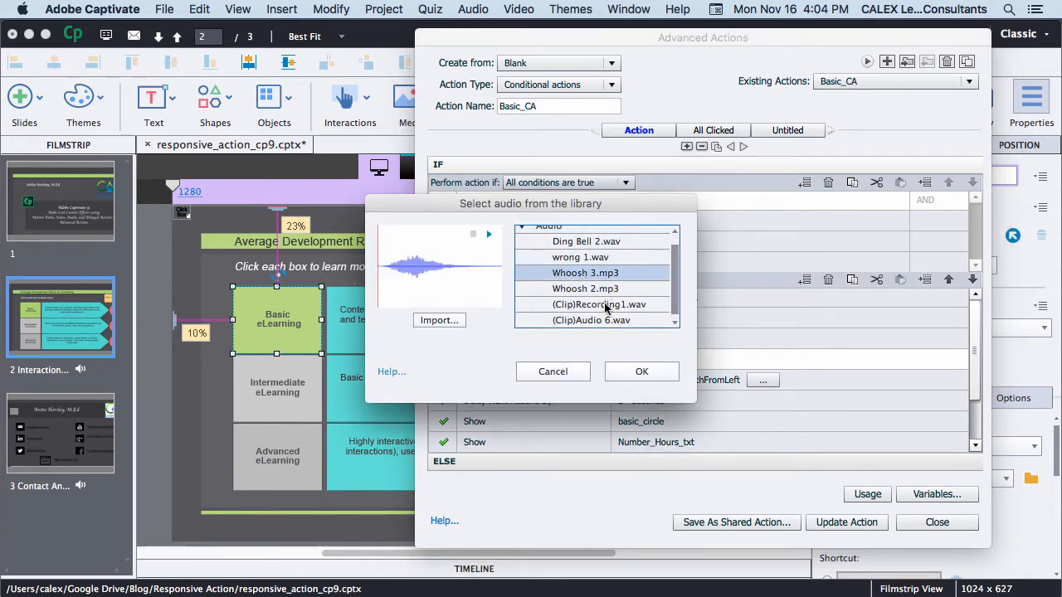
click(583, 289)
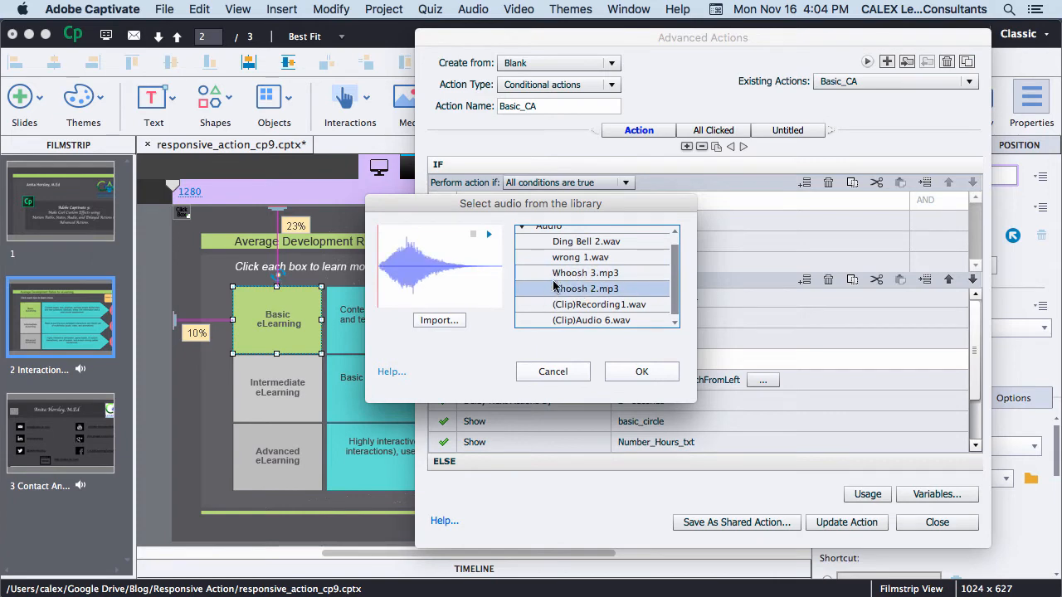
click(489, 235)
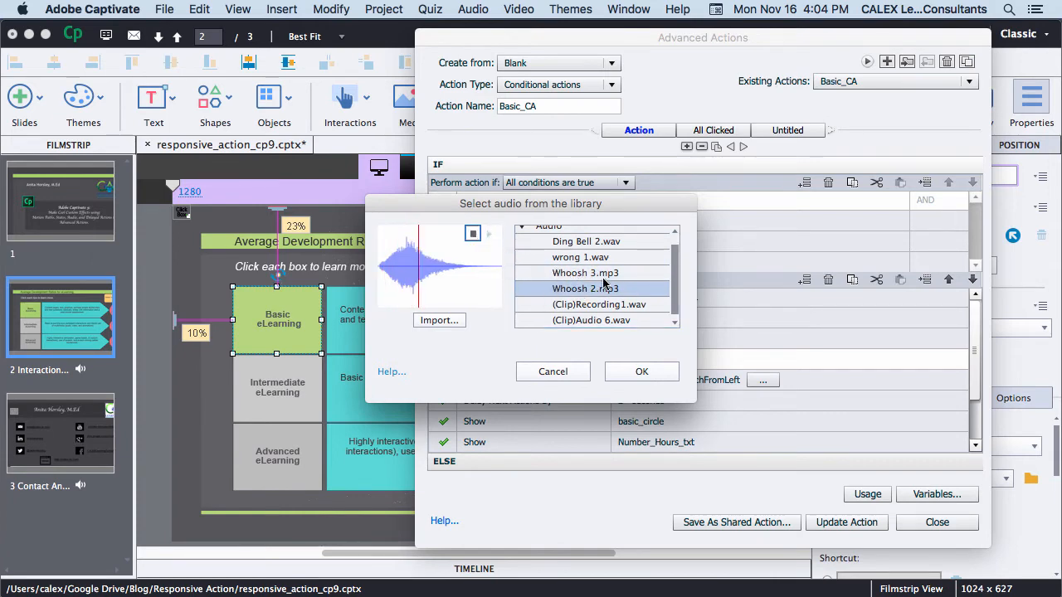
click(641, 371)
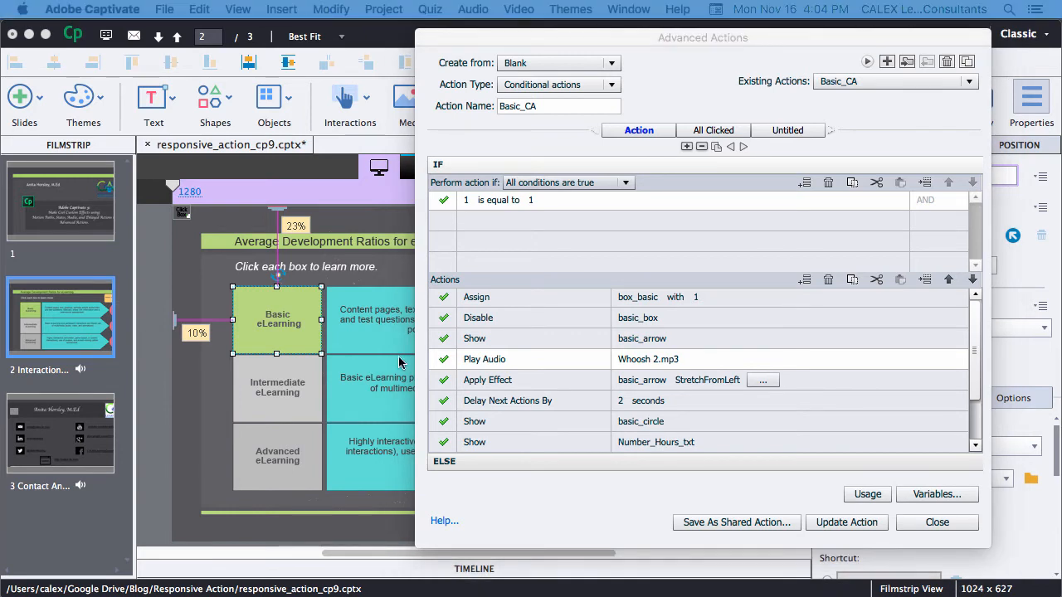
Make the Apply Effect action put StretchFromLeft on basic_arrow.
double_click(498, 380)
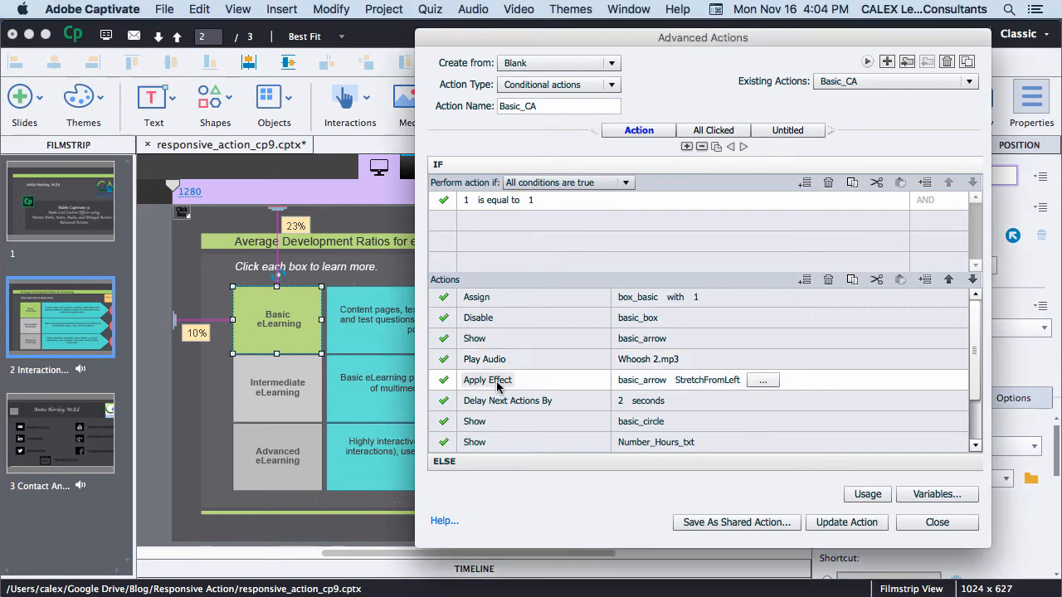
click(497, 381)
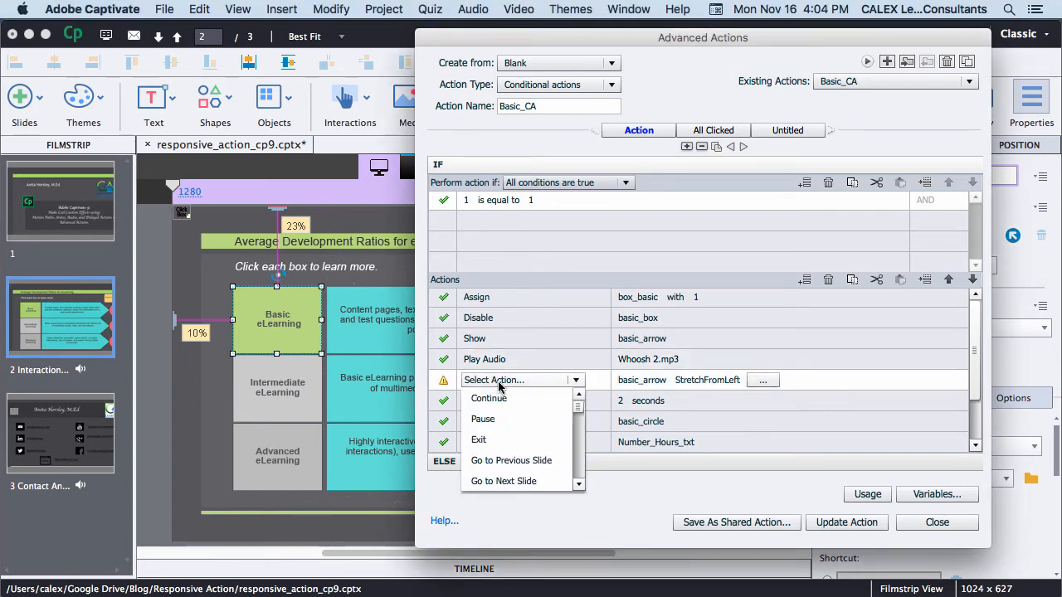
drag(578, 406, 578, 465)
click(497, 418)
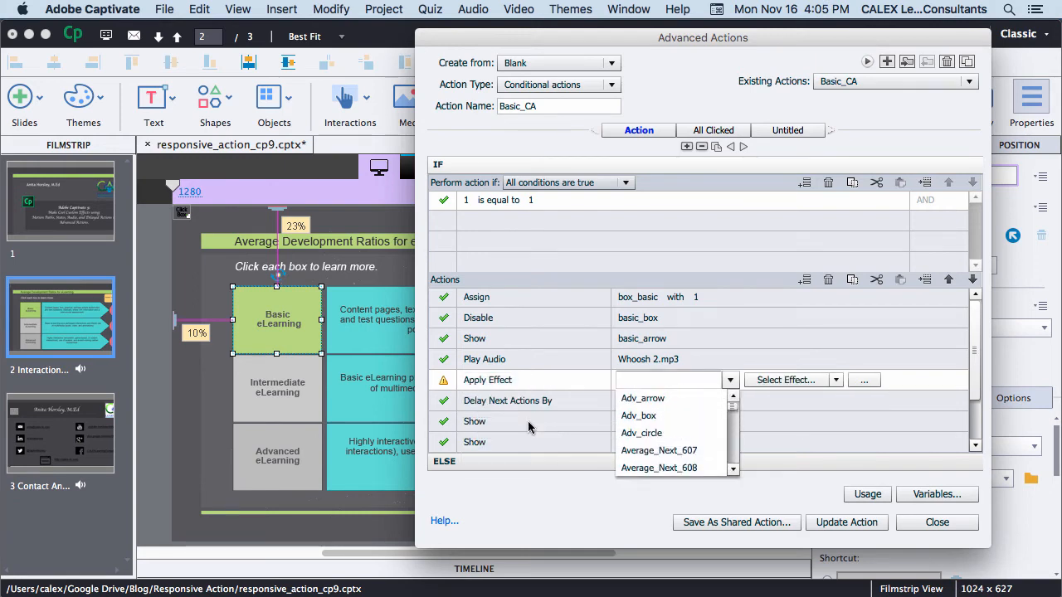
text(bas)
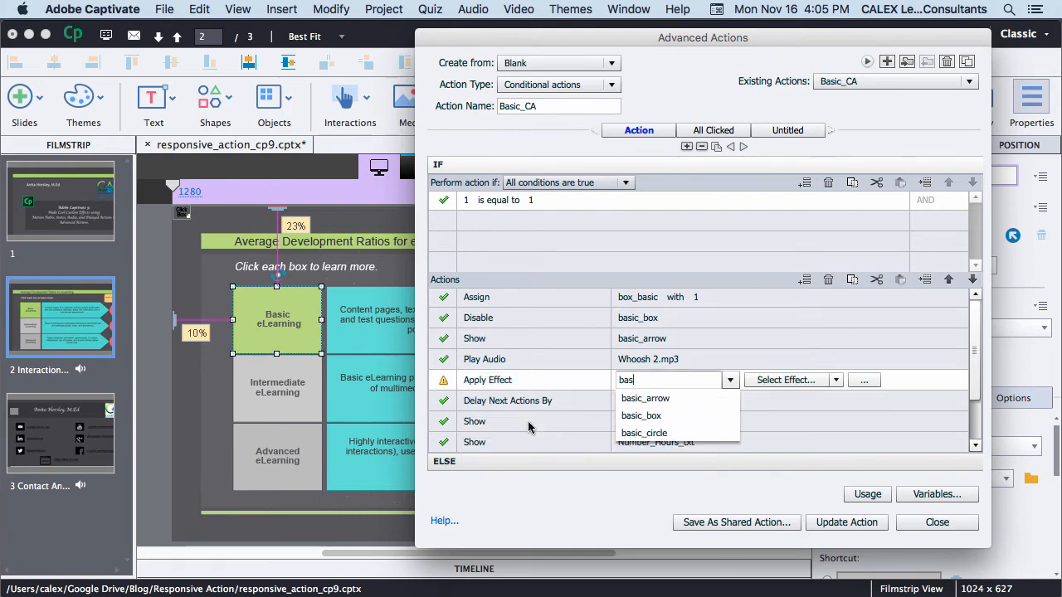
click(645, 398)
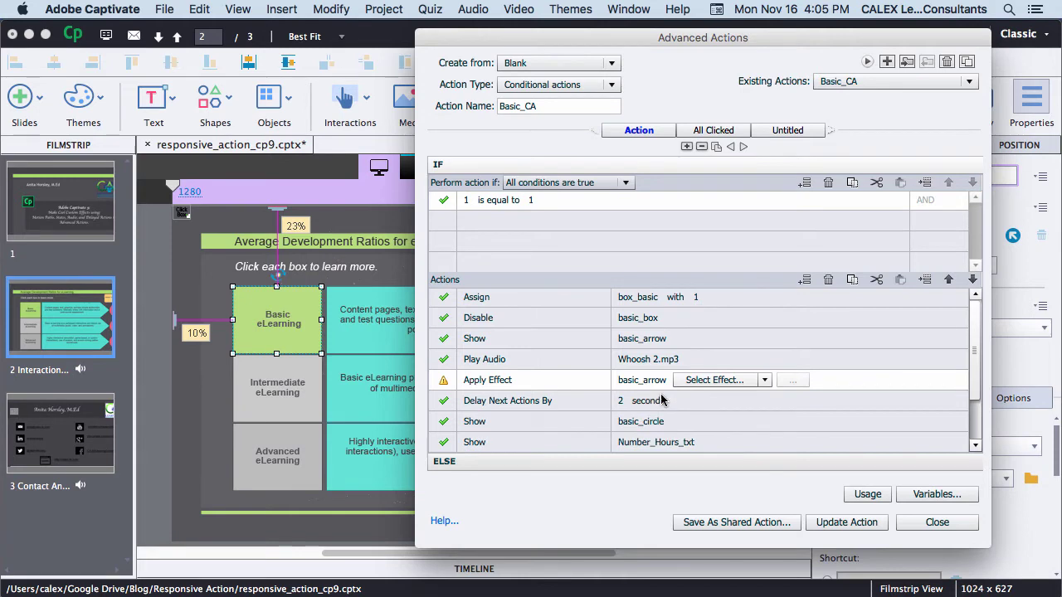
click(713, 380)
mouse_move(702, 397)
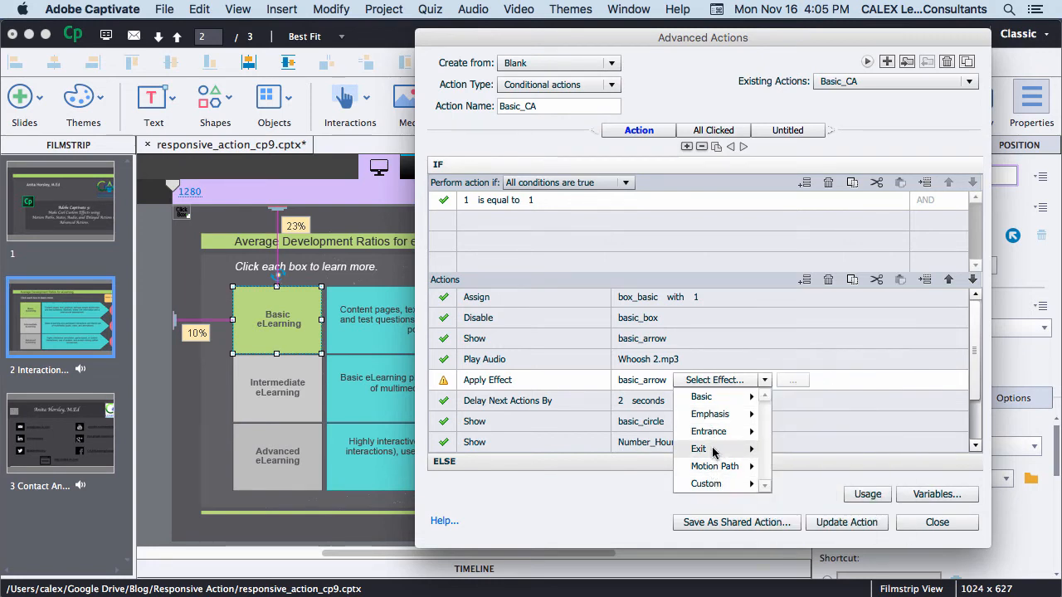
mouse_move(710, 414)
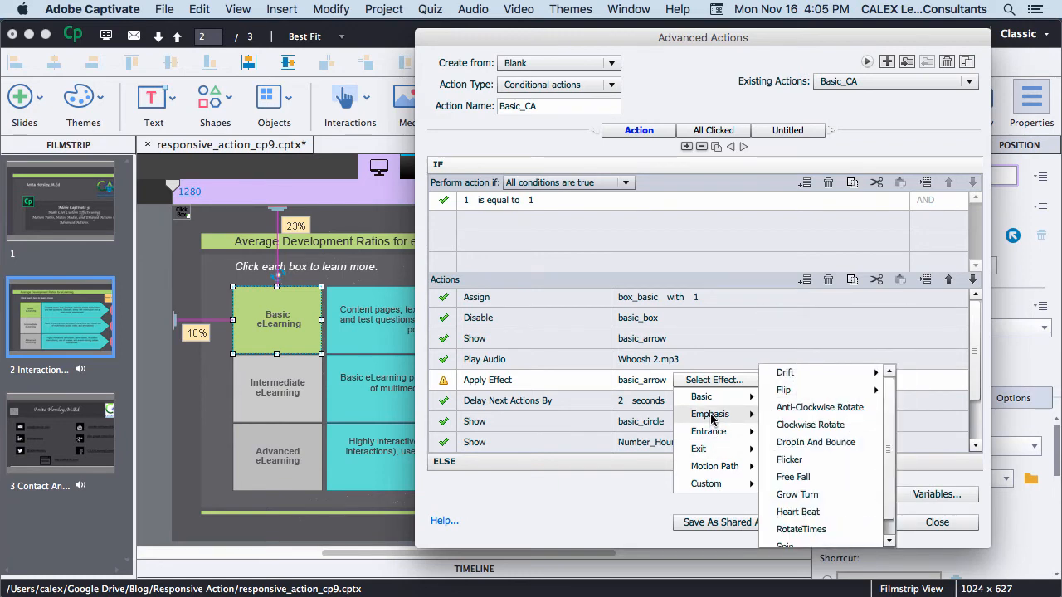
mouse_move(790, 351)
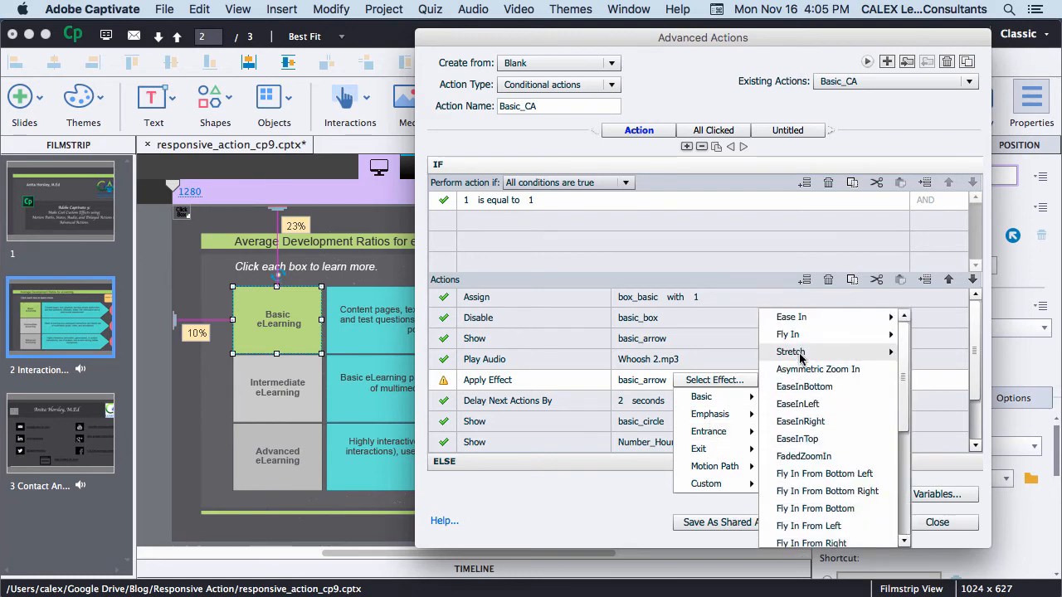
click(680, 351)
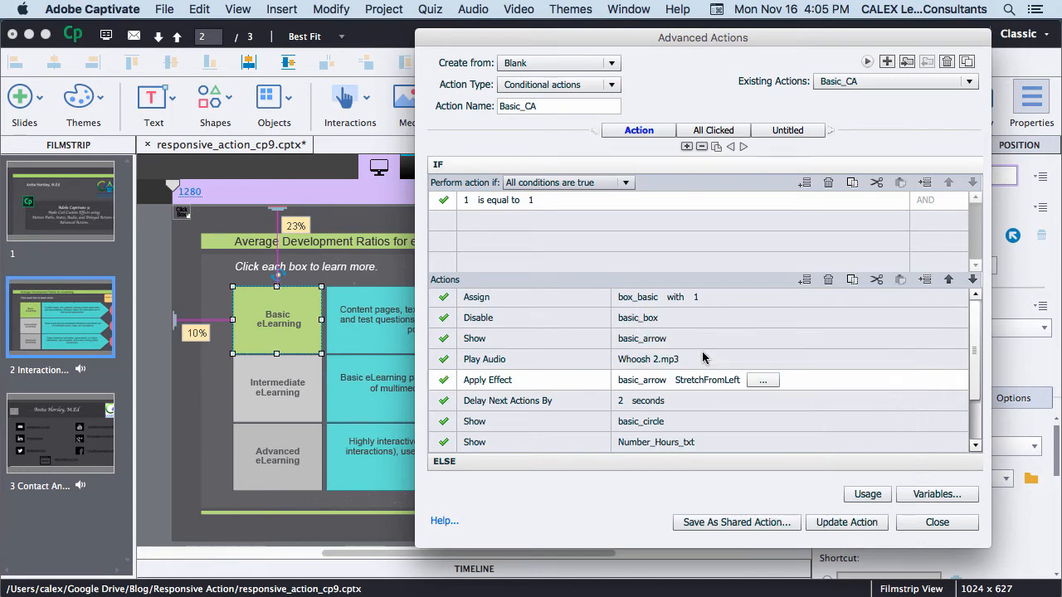
Review the effect's timing parameters and cancel, keeping the 2-second default.
click(763, 381)
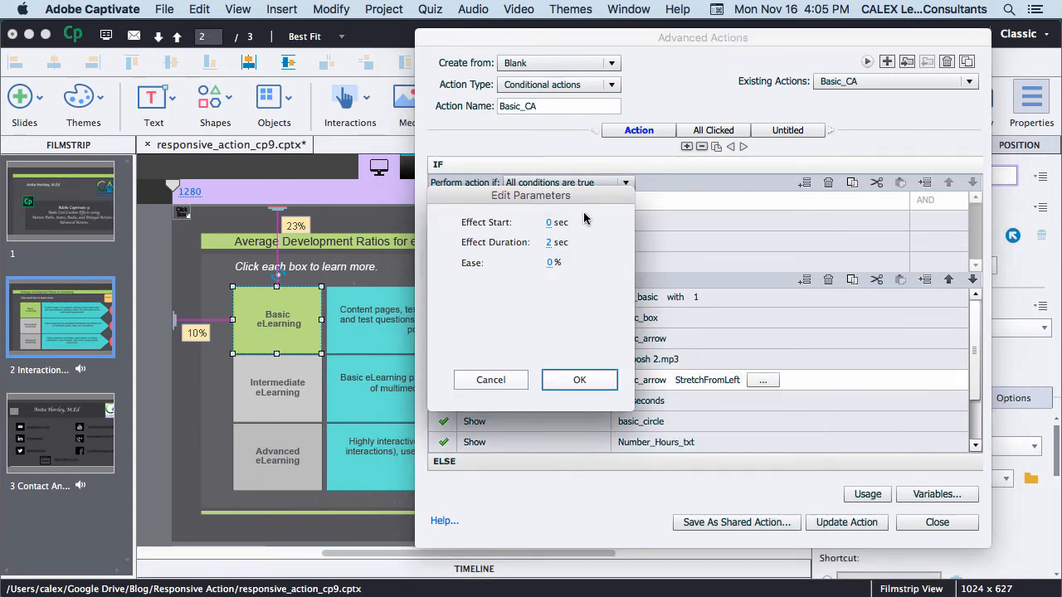
drag(585, 198, 834, 108)
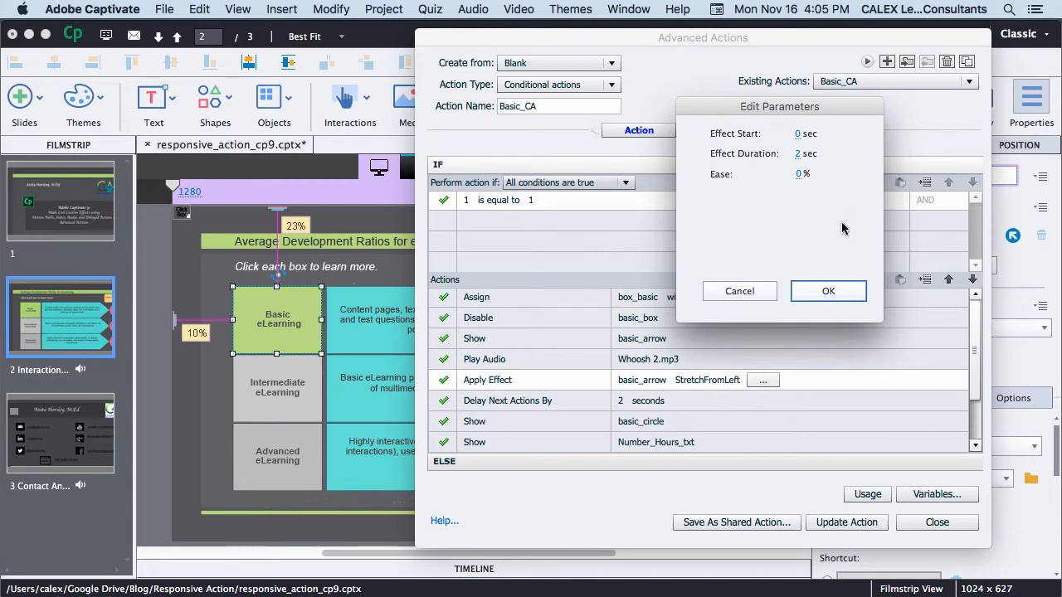
click(739, 291)
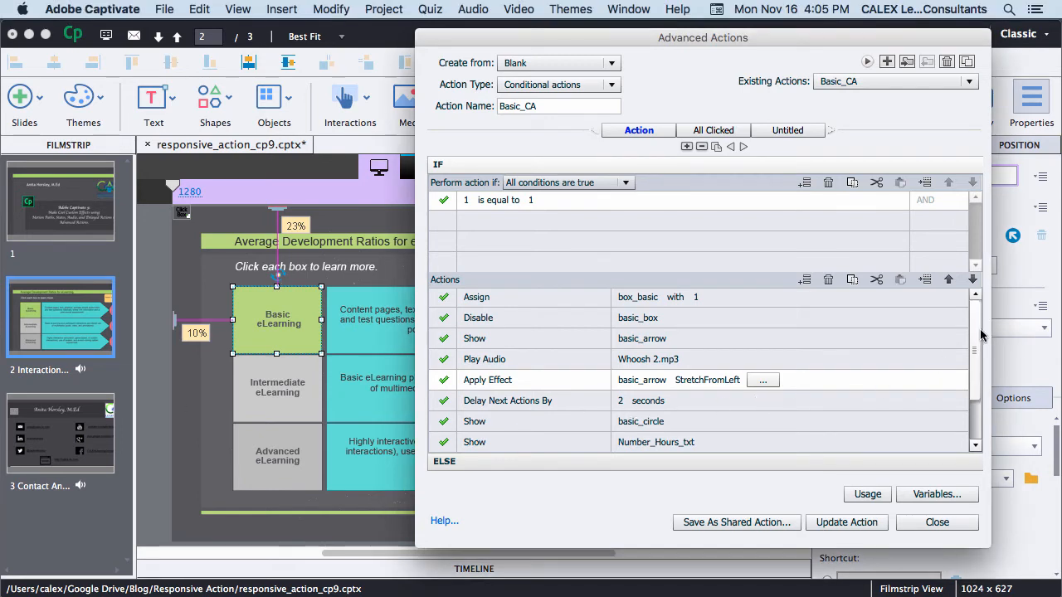
drag(974, 332, 975, 381)
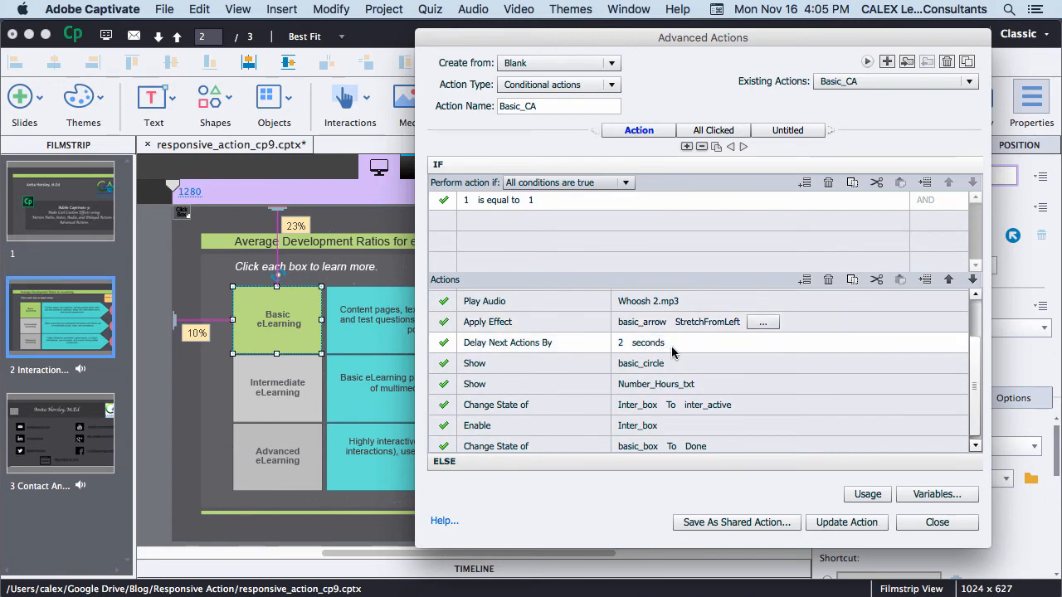
double_click(508, 342)
click(575, 342)
scroll(514, 398, down, 5)
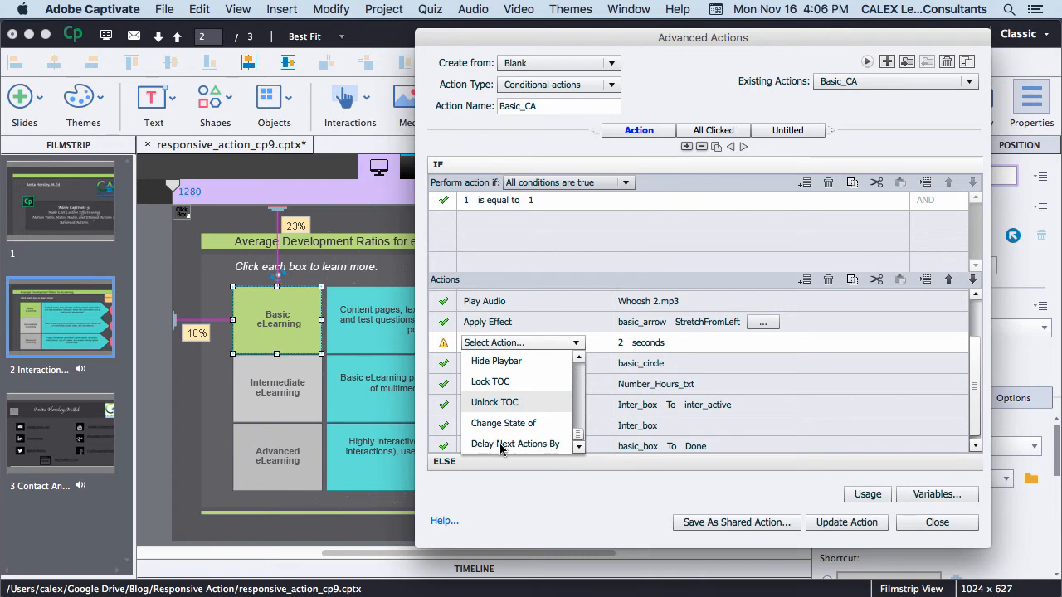
click(501, 445)
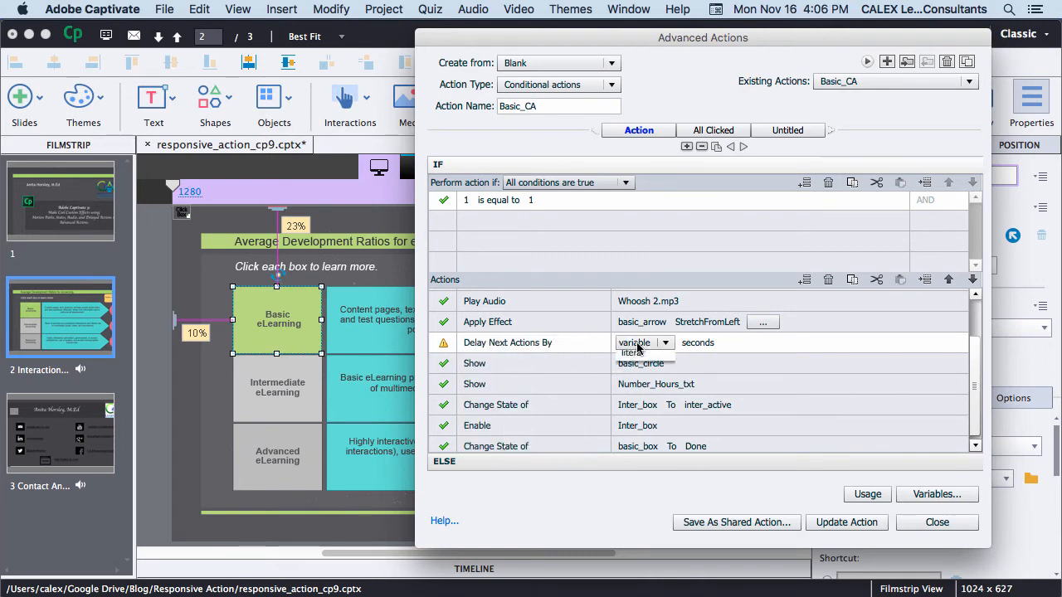
click(643, 343)
click(632, 378)
text(2)
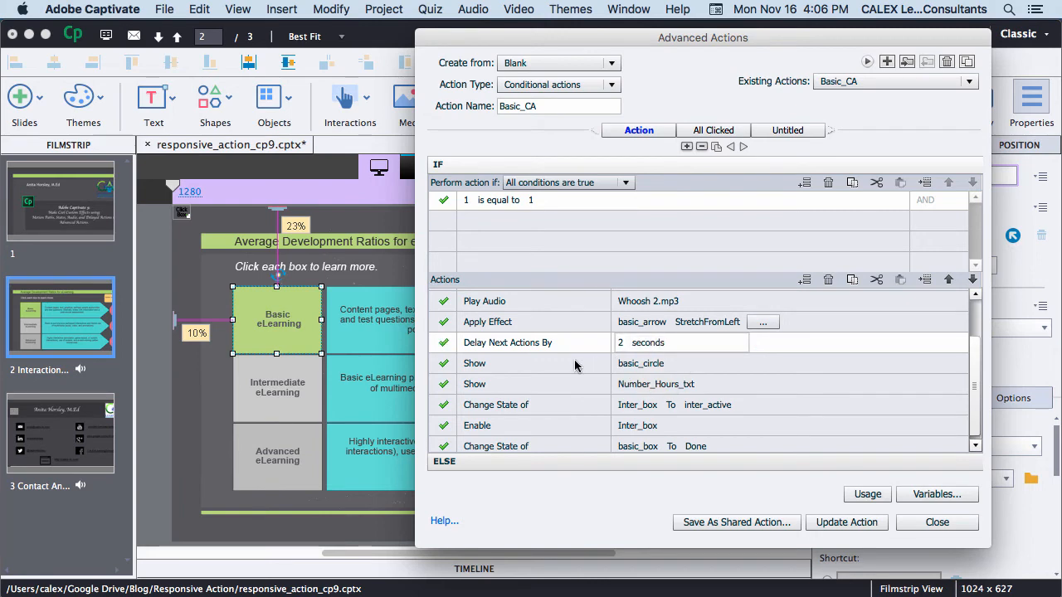
click(577, 365)
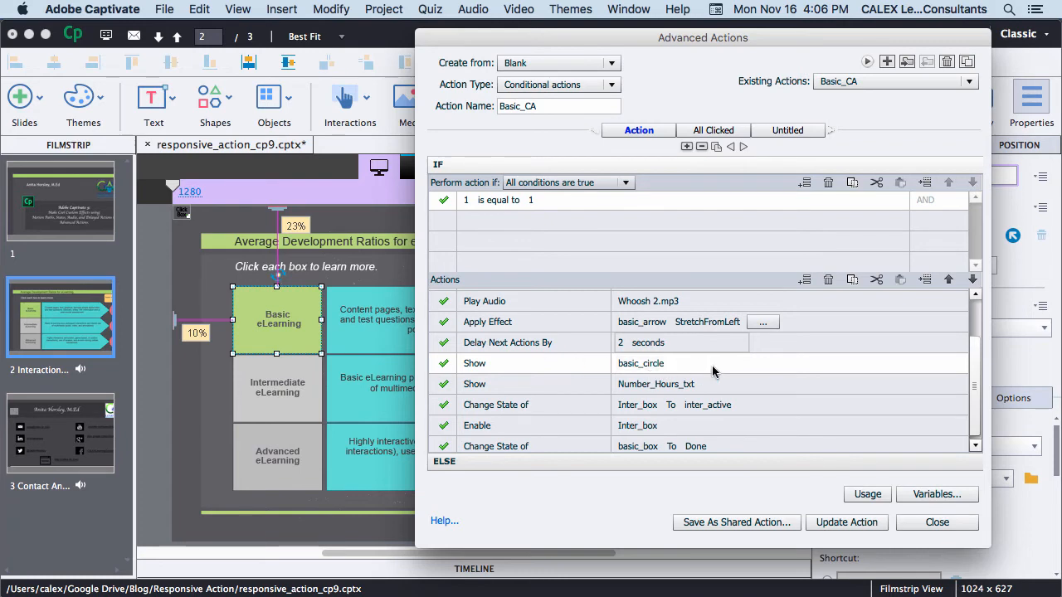
mouse_move(572, 37)
mouse_down()
mouse_move(852, 23)
mouse_move(589, 30)
mouse_up()
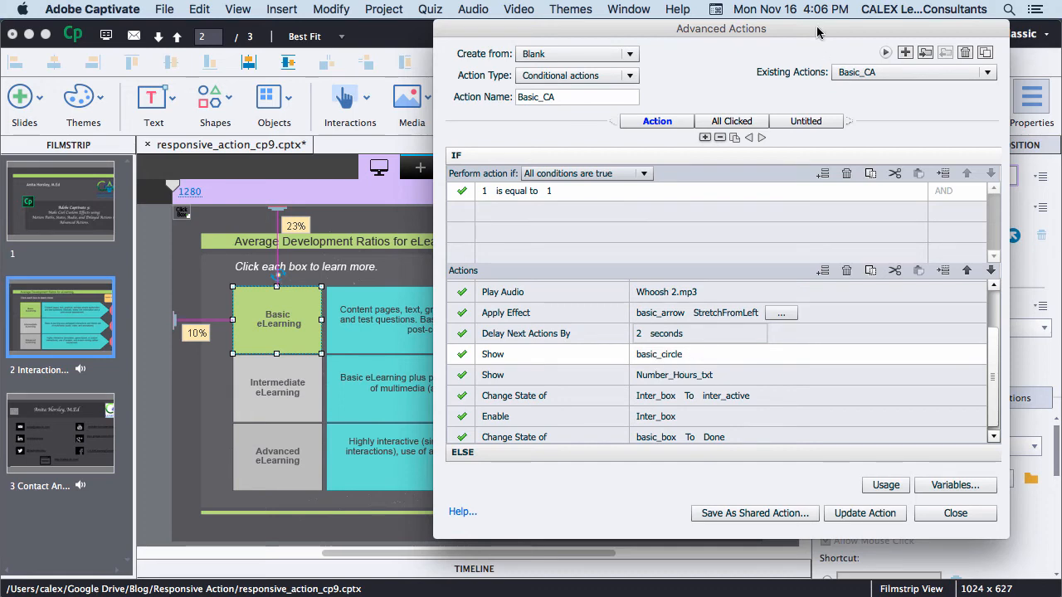
mouse_move(818, 28)
mouse_down()
mouse_move(743, 321)
mouse_move(705, 47)
mouse_up()
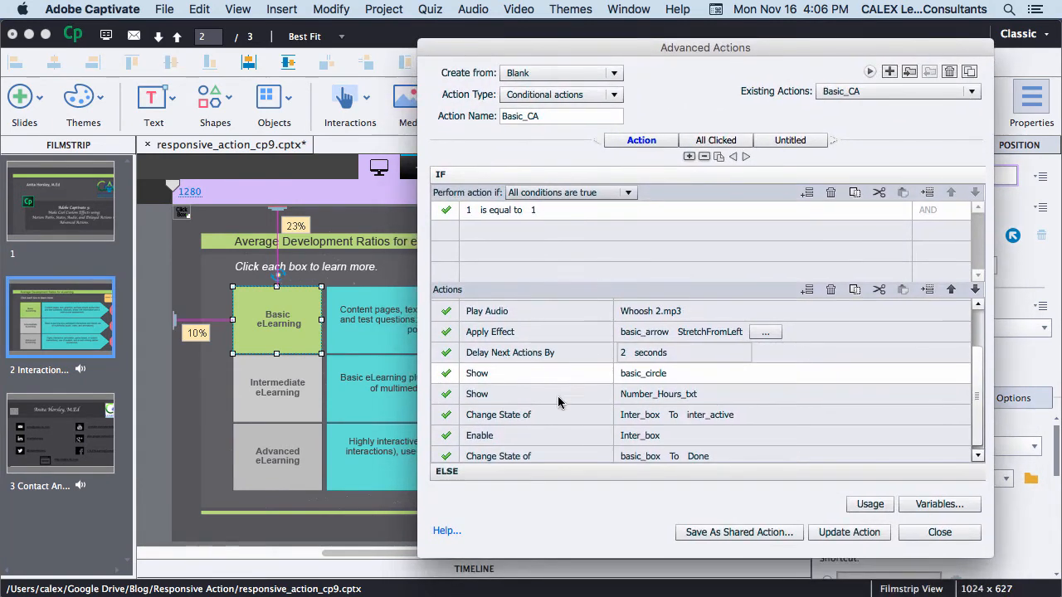
click(777, 416)
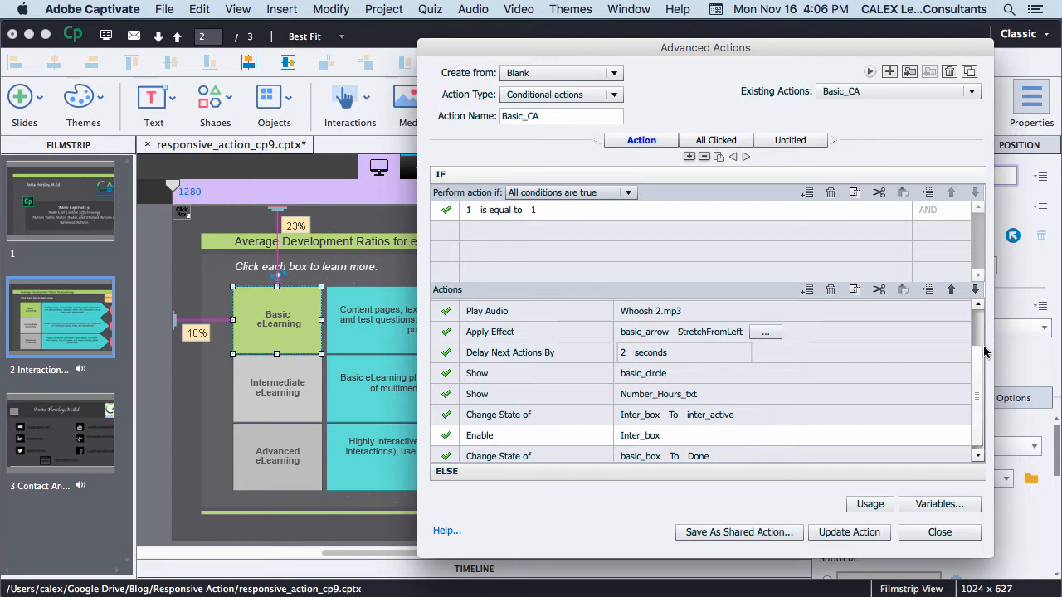
drag(977, 357, 977, 365)
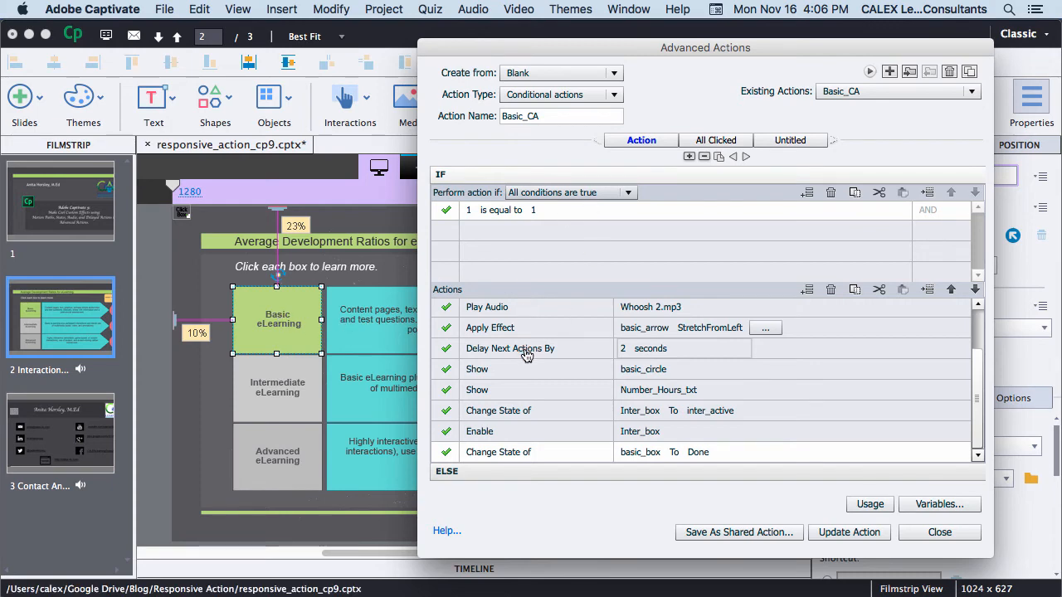
drag(977, 398, 977, 315)
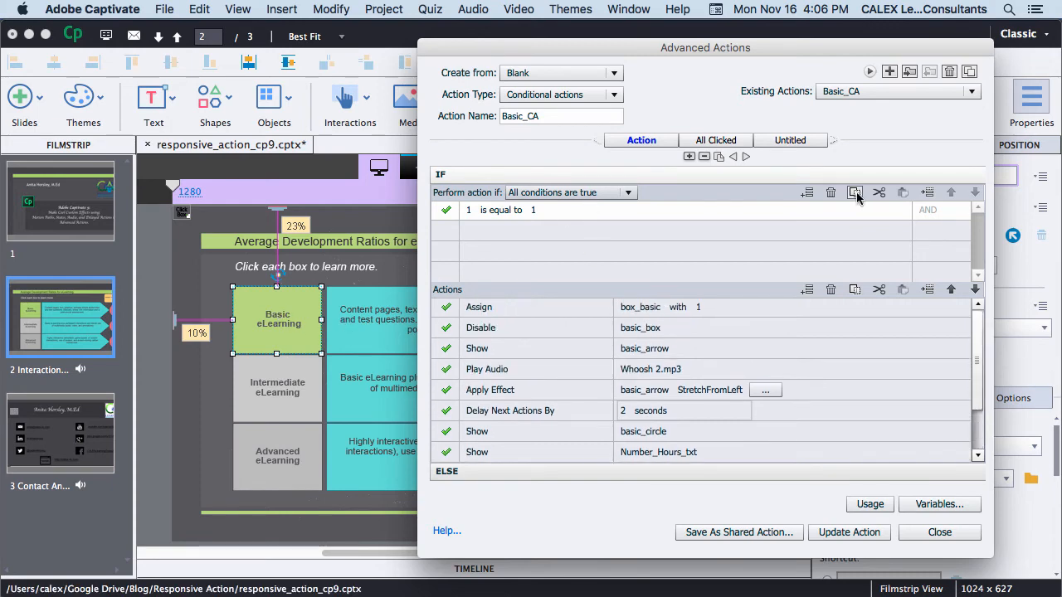
In the All Clicked decision, set the first condition to box_basic is equal to 1.
click(716, 140)
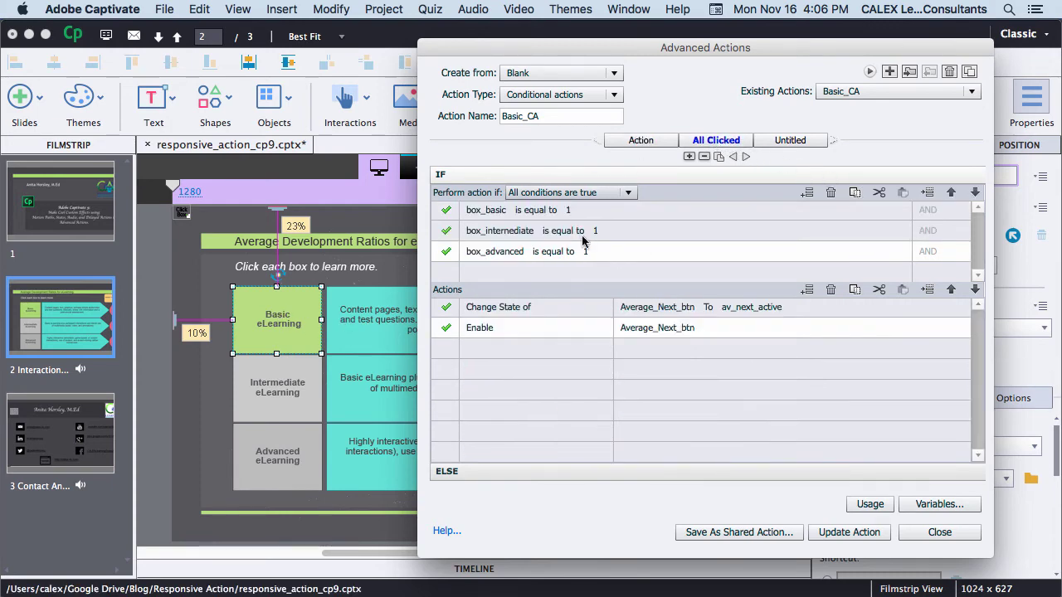
double_click(486, 210)
click(513, 210)
click(479, 228)
text(basi)
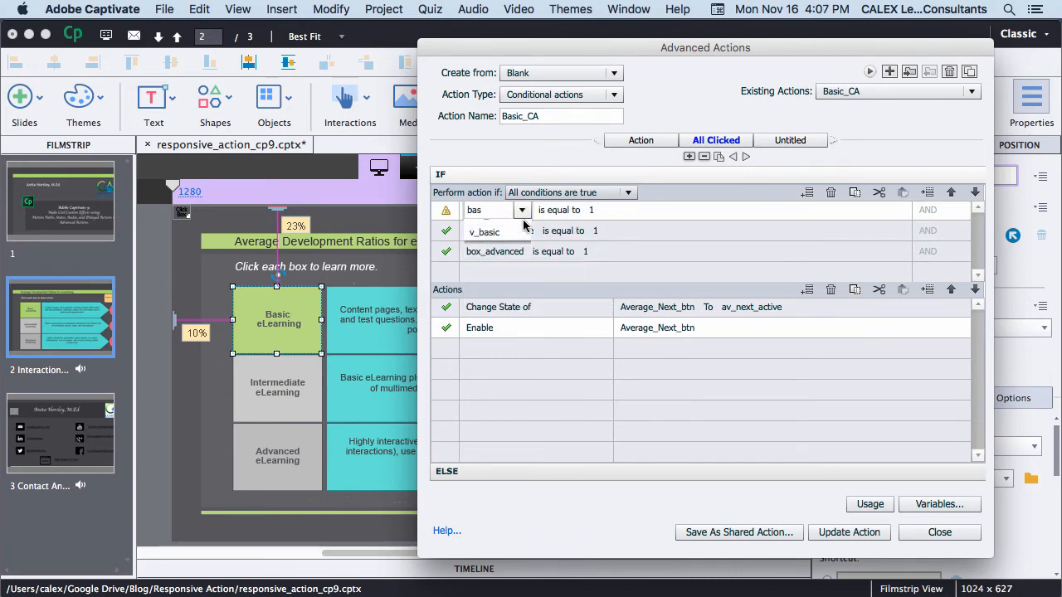
click(489, 229)
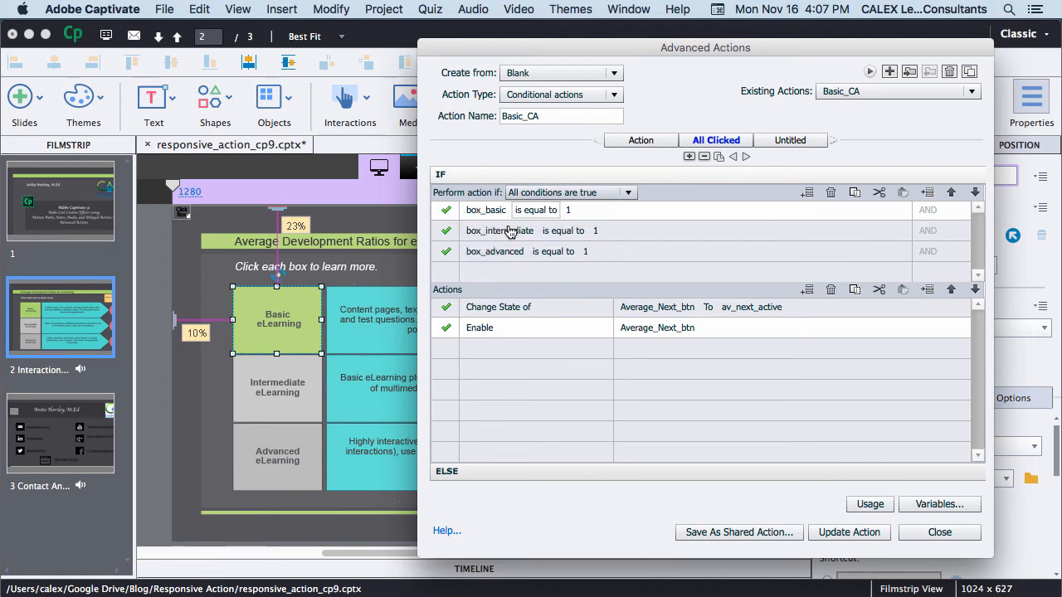
double_click(535, 210)
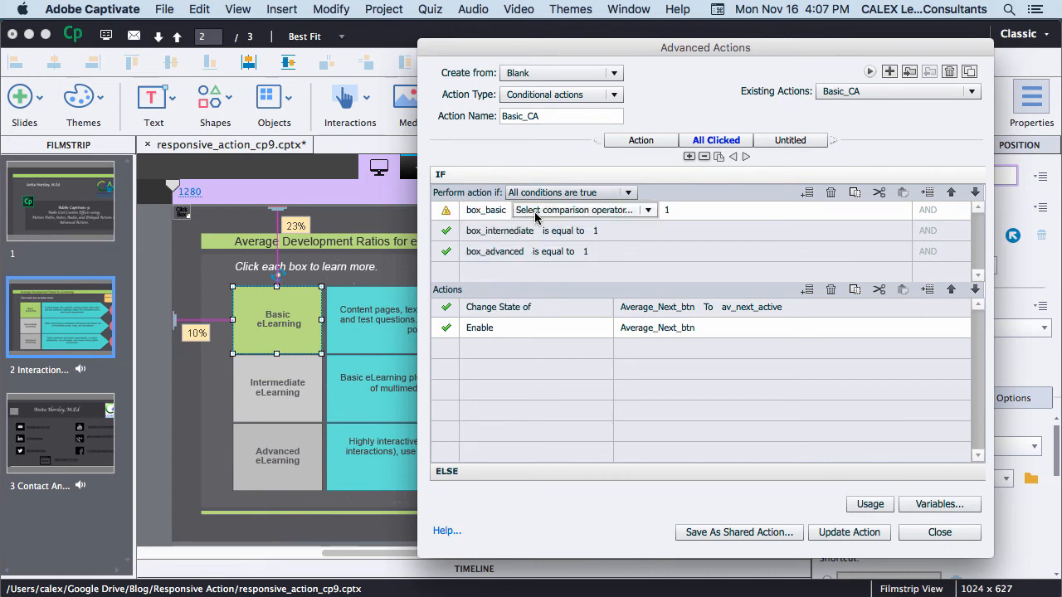
click(647, 210)
click(537, 222)
click(573, 210)
click(613, 210)
click(580, 244)
text(1)
key(Return)
Require all conditions to be true for the All Clicked decision.
click(568, 192)
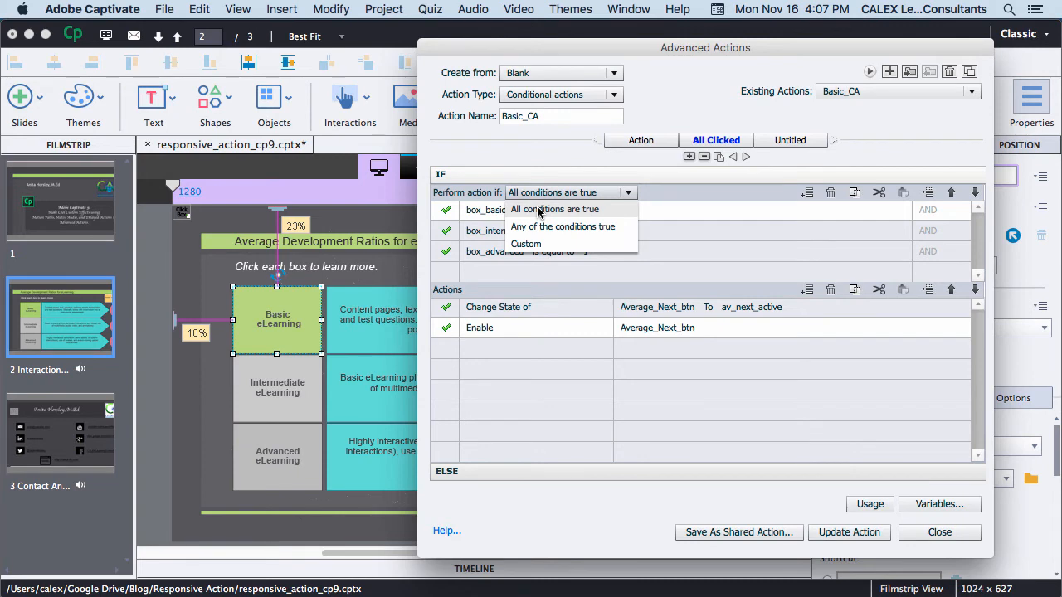
click(537, 210)
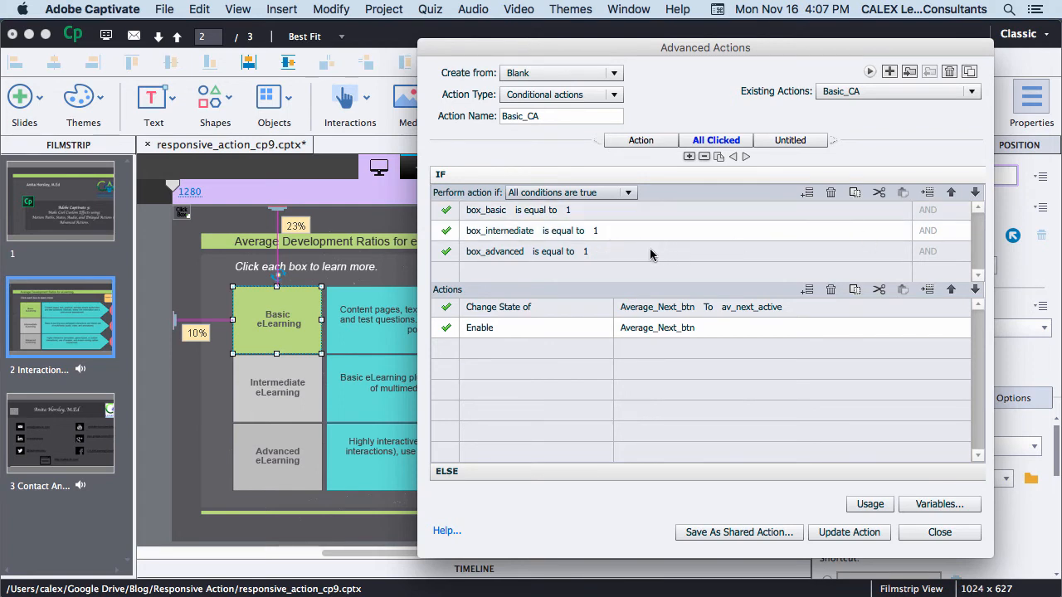
click(616, 253)
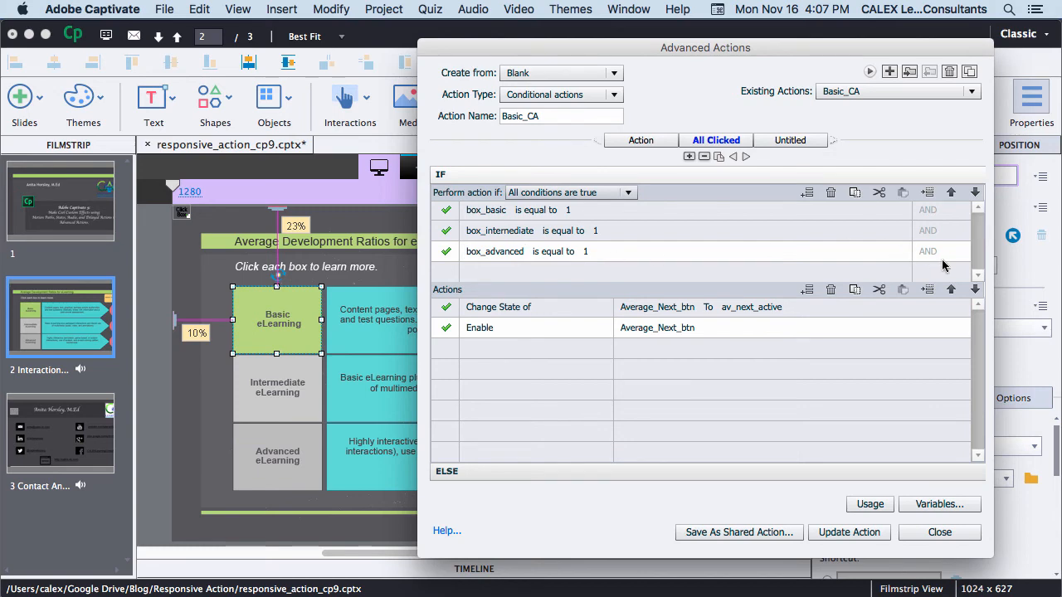
Make the first action change Average_Next_btn's state to av_next_active.
double_click(510, 311)
click(579, 308)
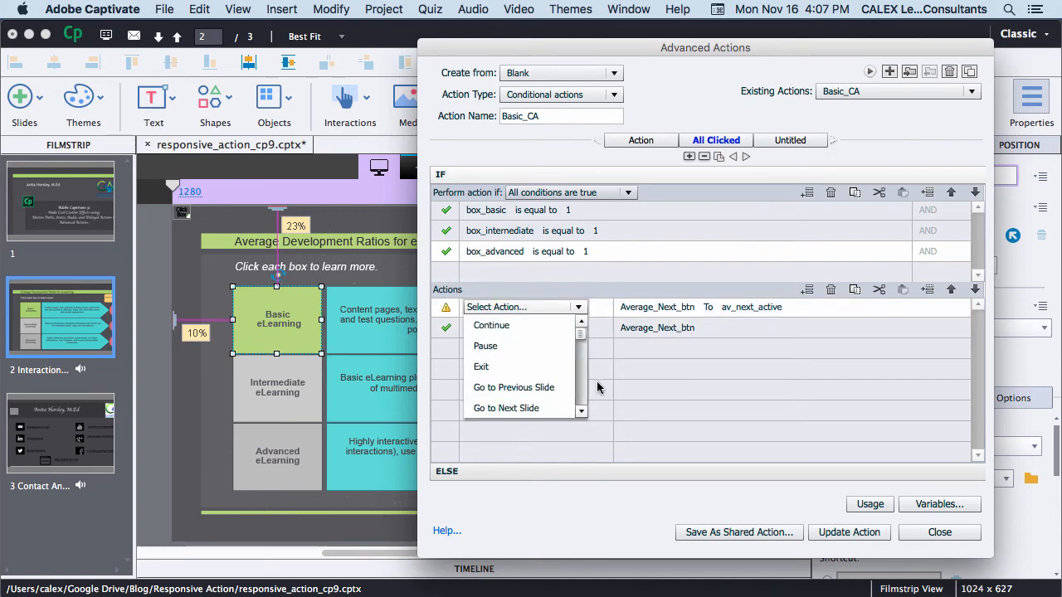
drag(580, 335, 580, 404)
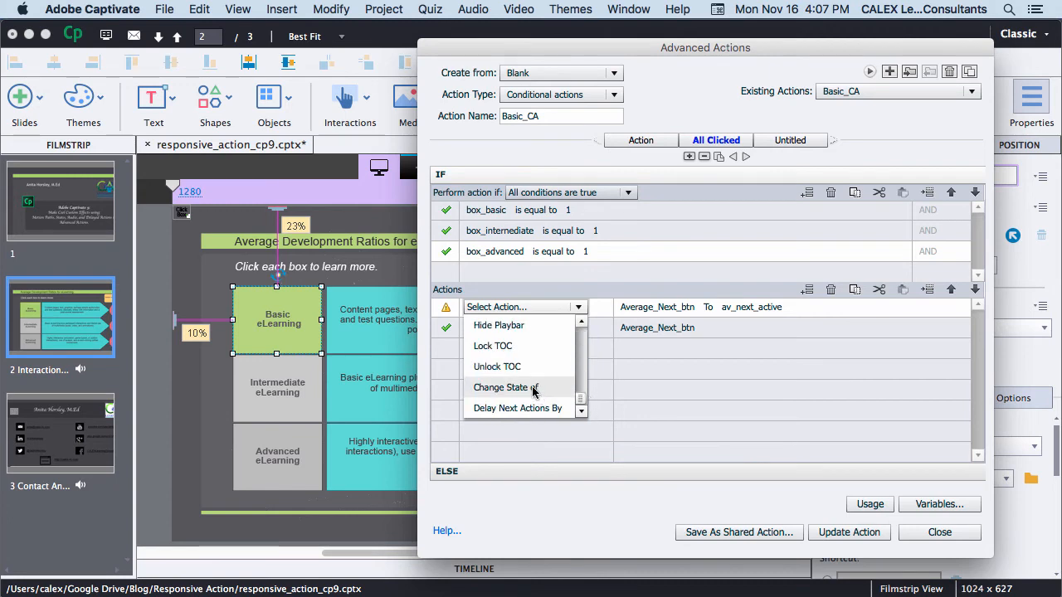
click(506, 388)
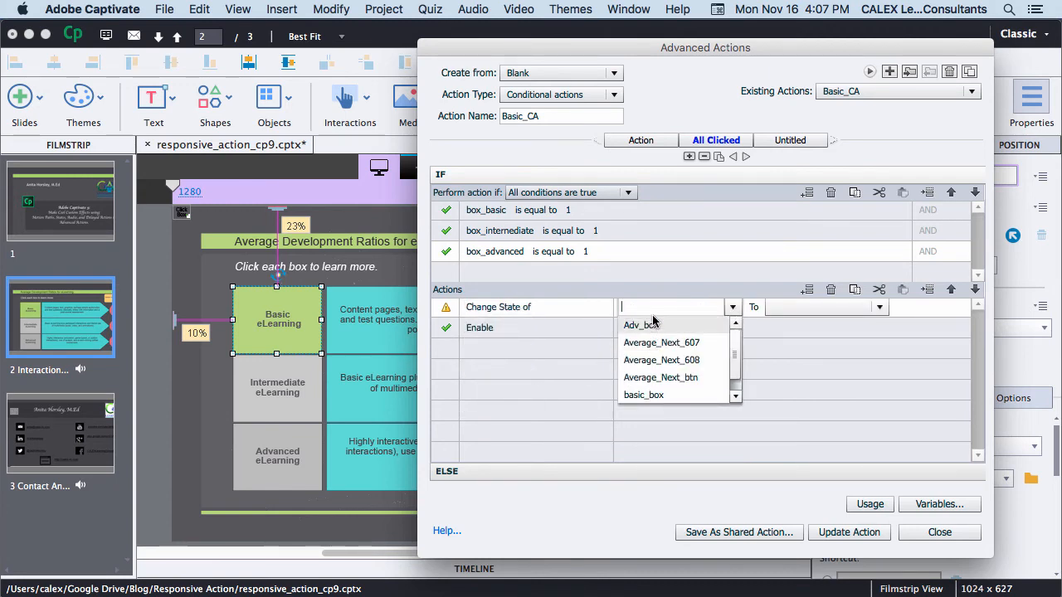
text(btn)
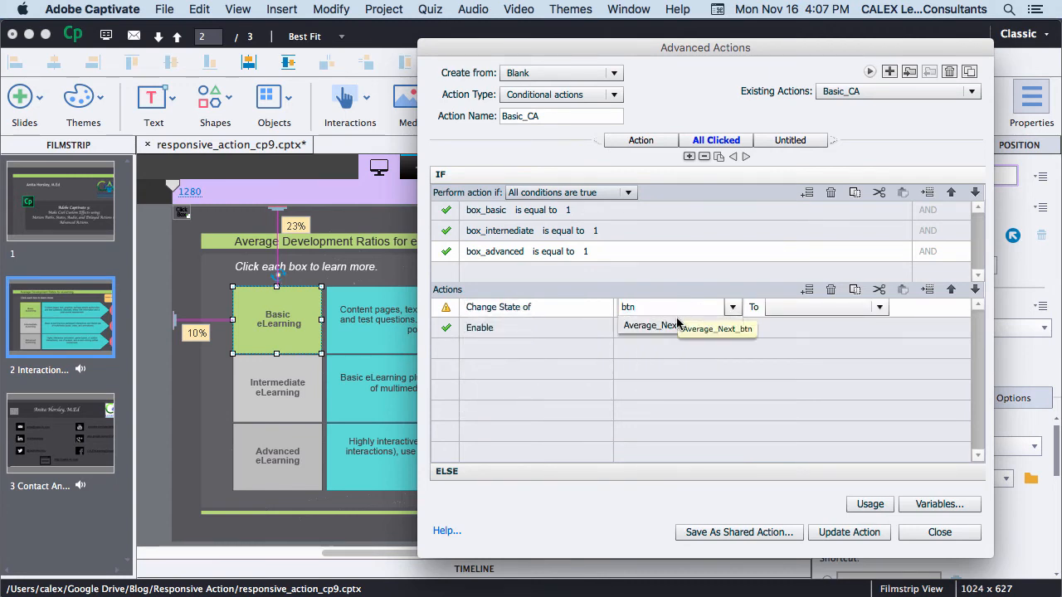
click(655, 325)
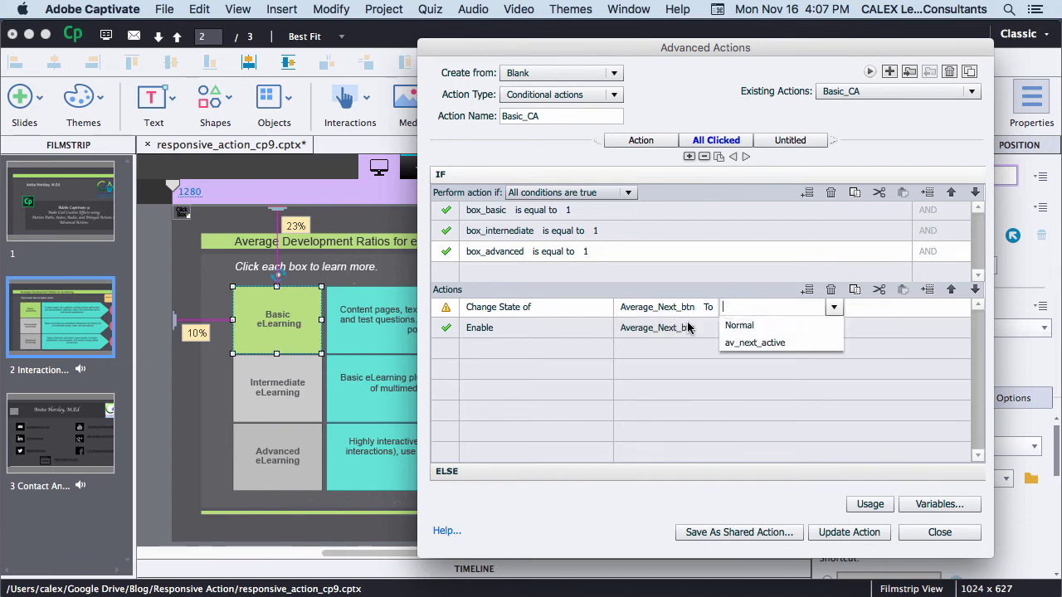
click(754, 342)
Make the second action enable Average_Next_btn.
double_click(483, 328)
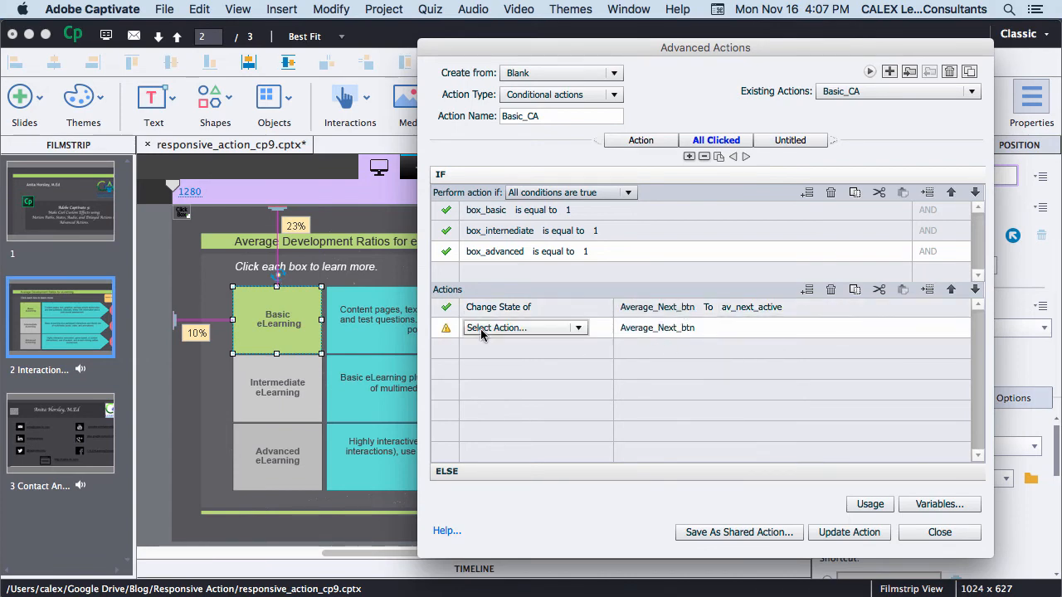
click(482, 328)
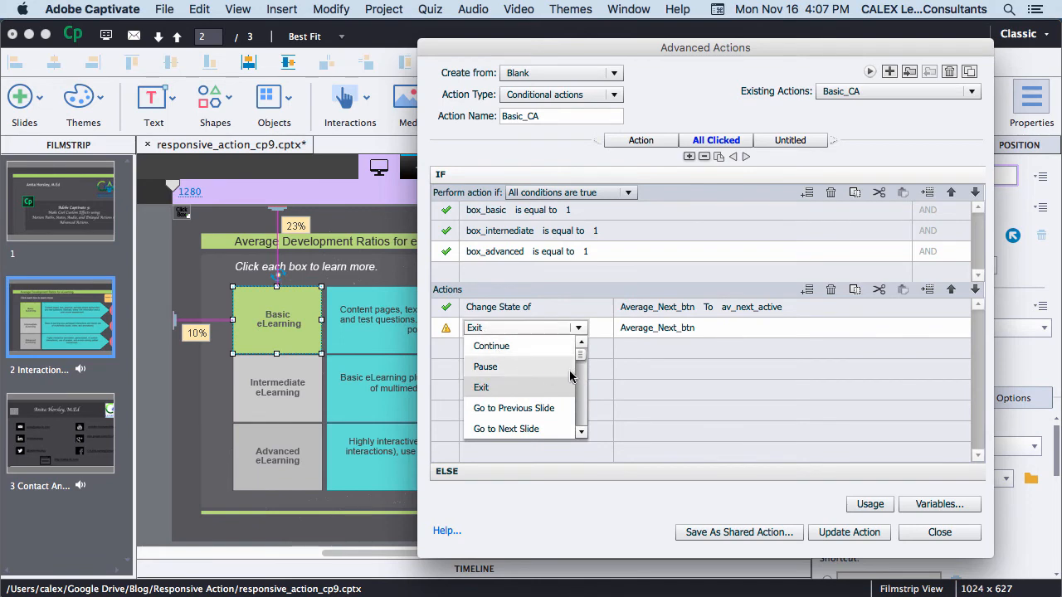
drag(580, 356, 582, 390)
click(487, 346)
text(bt)
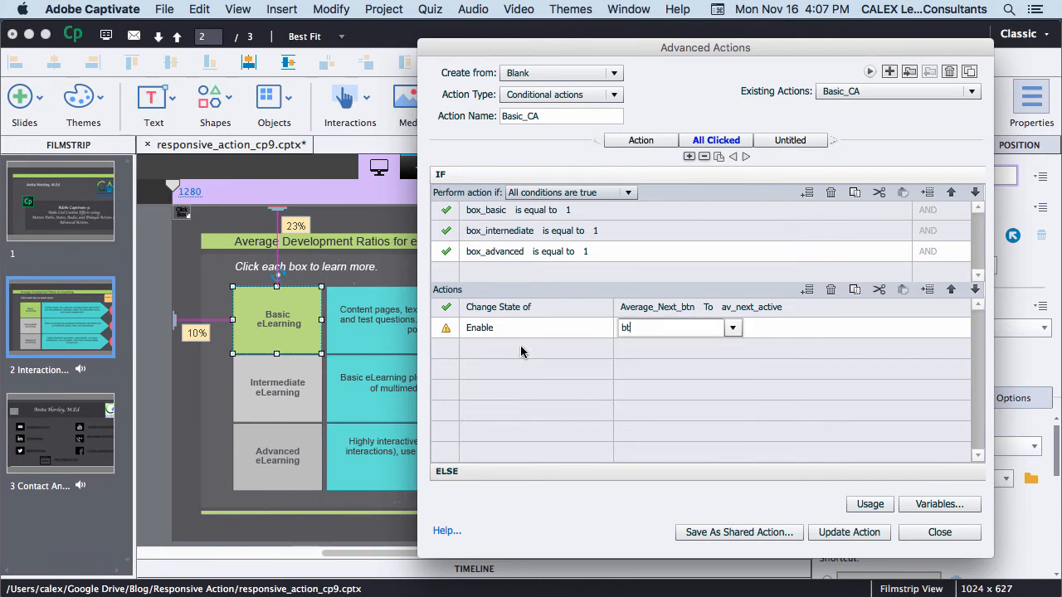
click(628, 346)
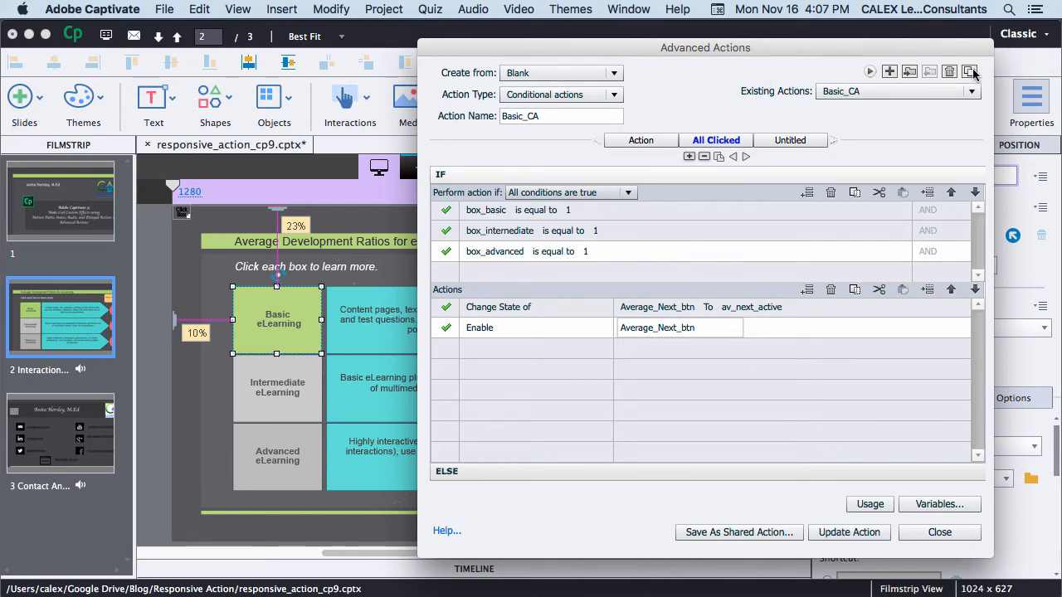
Duplicate Basic_CA and select the copy's whole name for renaming to Intermediate_box_CA.
drag(971, 73, 881, 70)
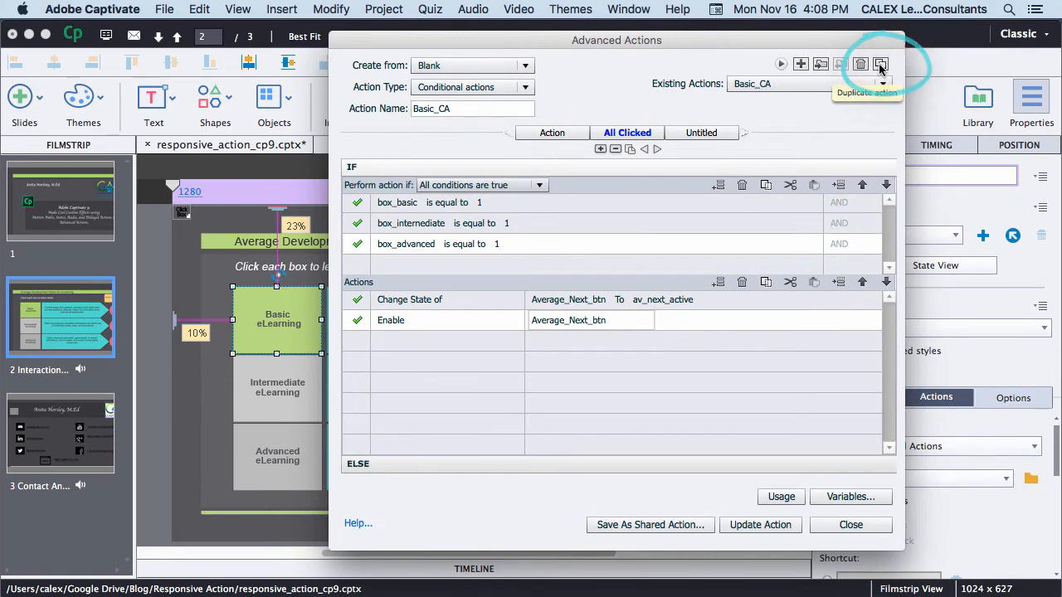
click(881, 65)
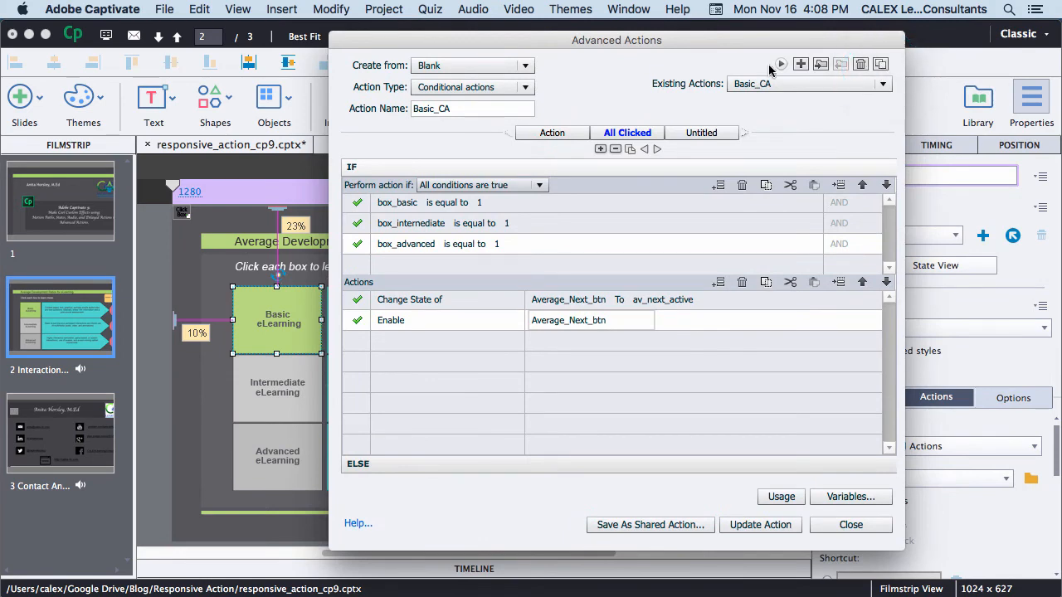
drag(470, 108, 378, 116)
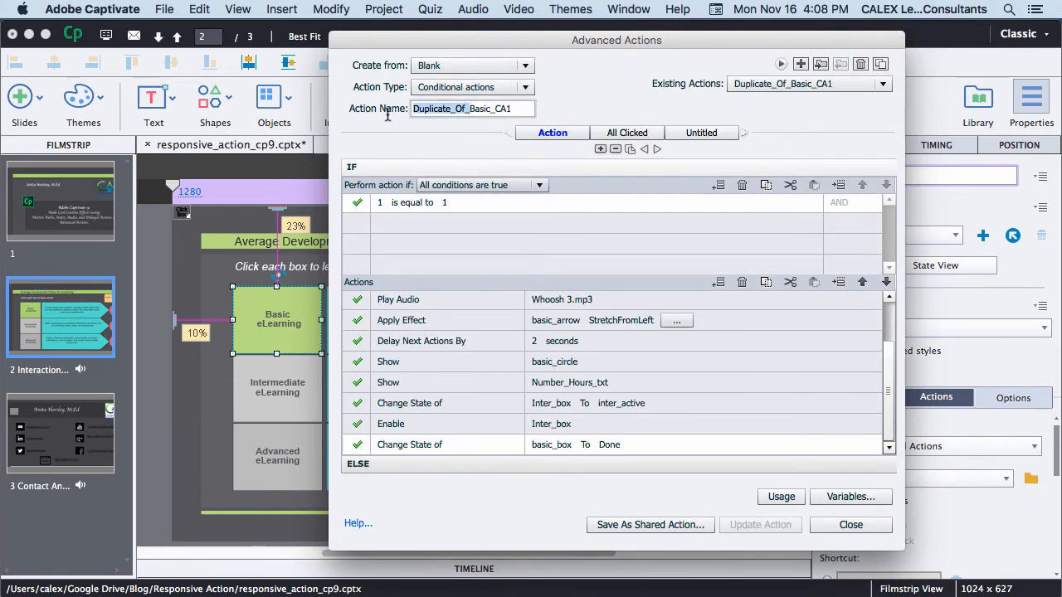
click(492, 109)
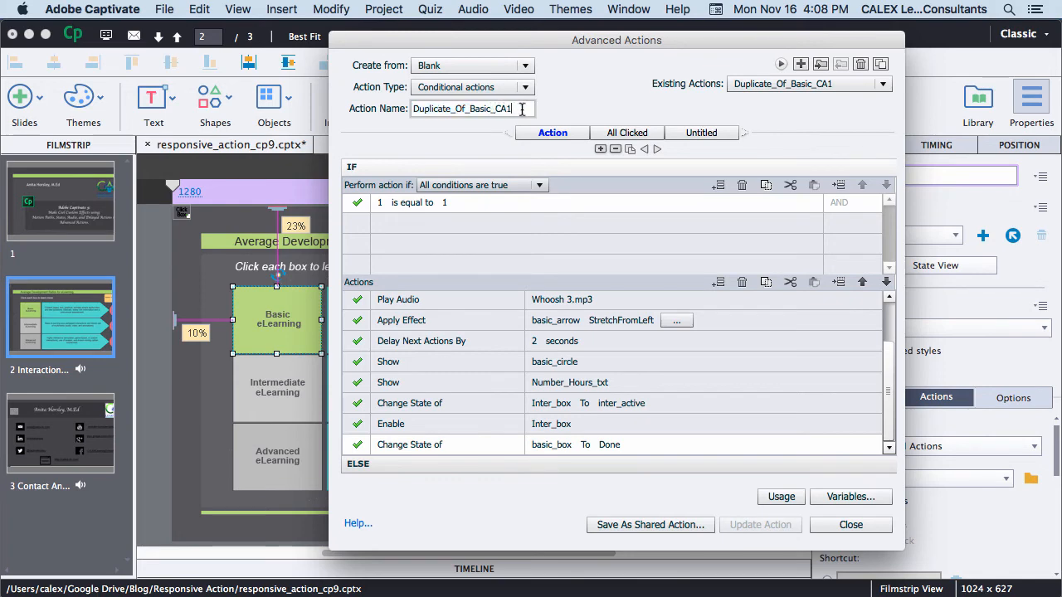
drag(521, 108, 398, 117)
text(Inter)
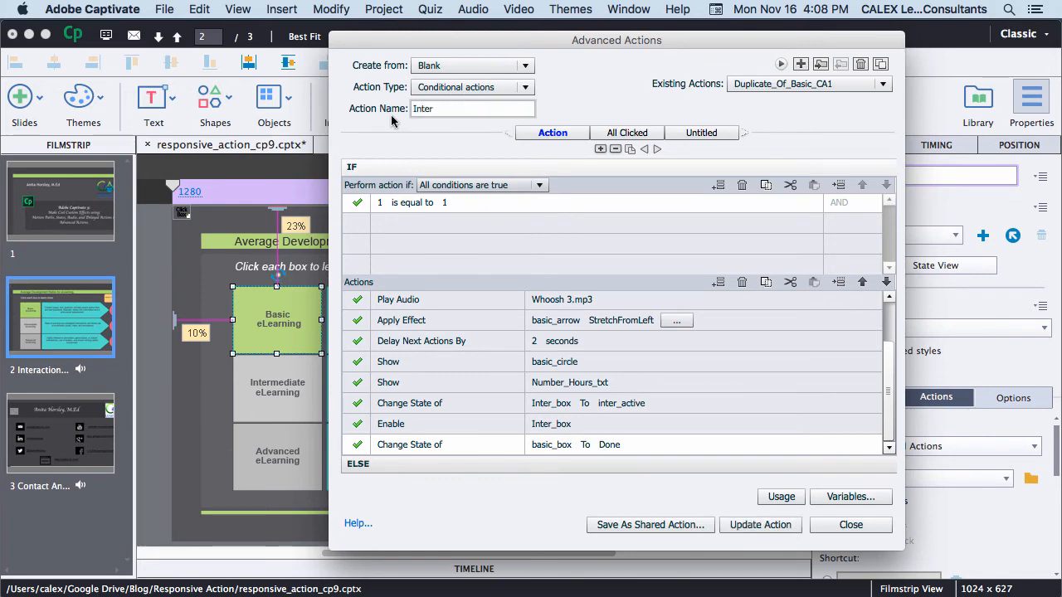
text(mediate_box_CA)
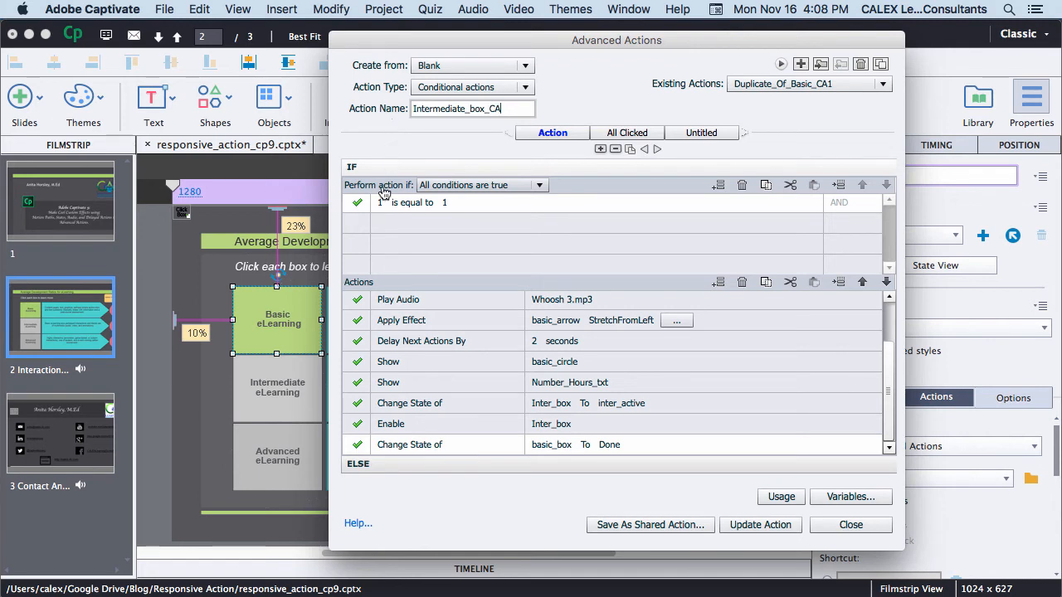
scroll(887, 322, up, 3)
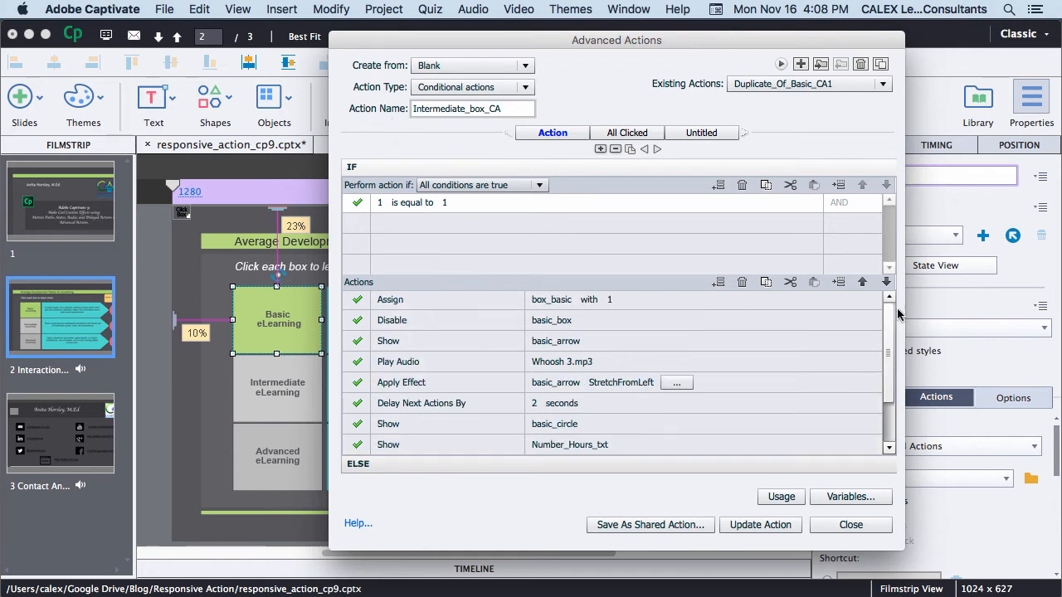
Retarget the copy to assign box_intermediate, disable Inter_box and show Inter_arrow.
click(551, 299)
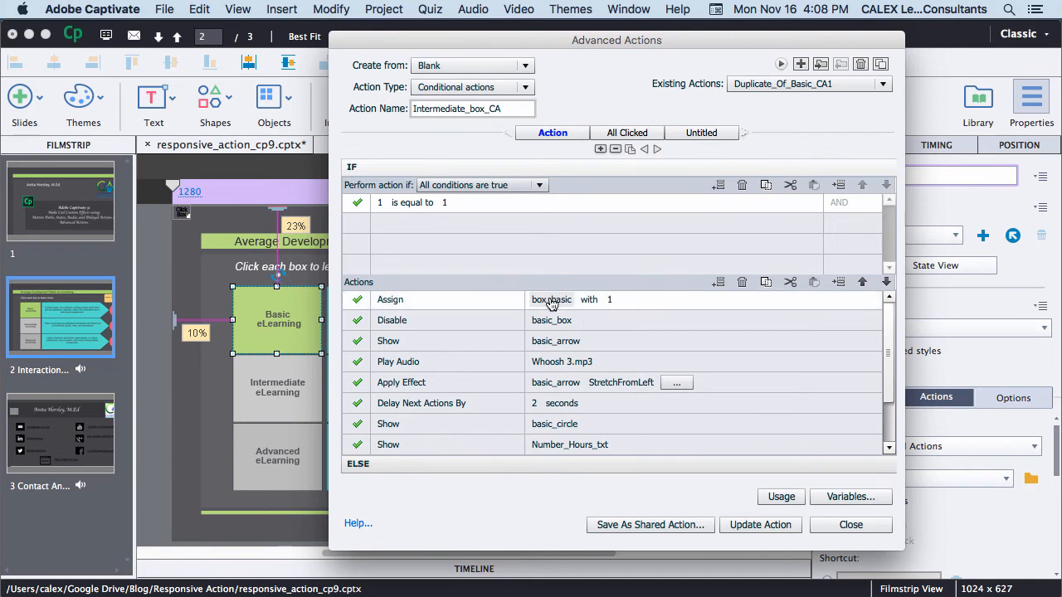
double_click(551, 301)
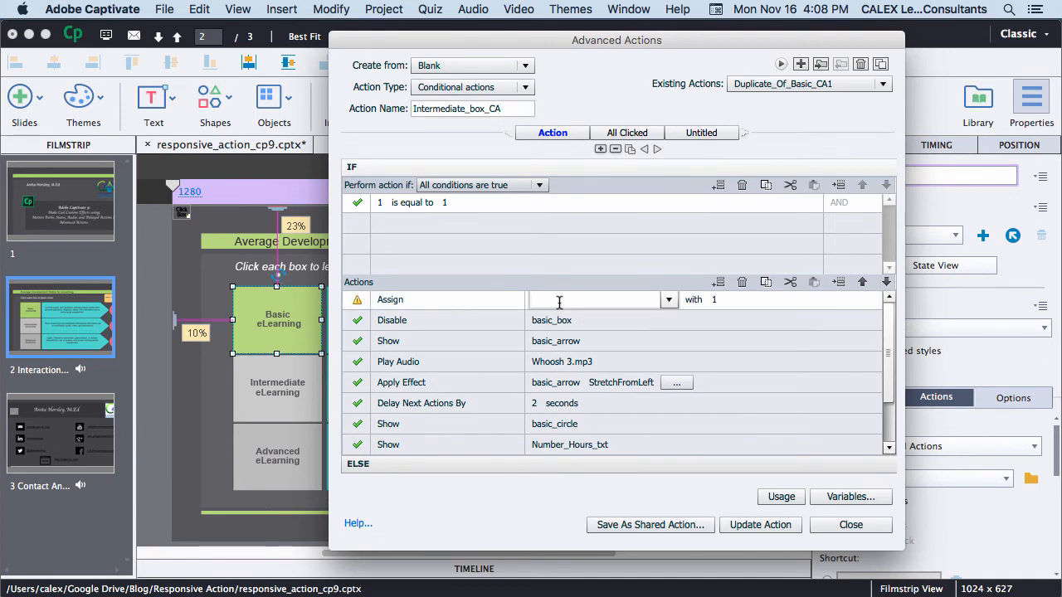
text(box)
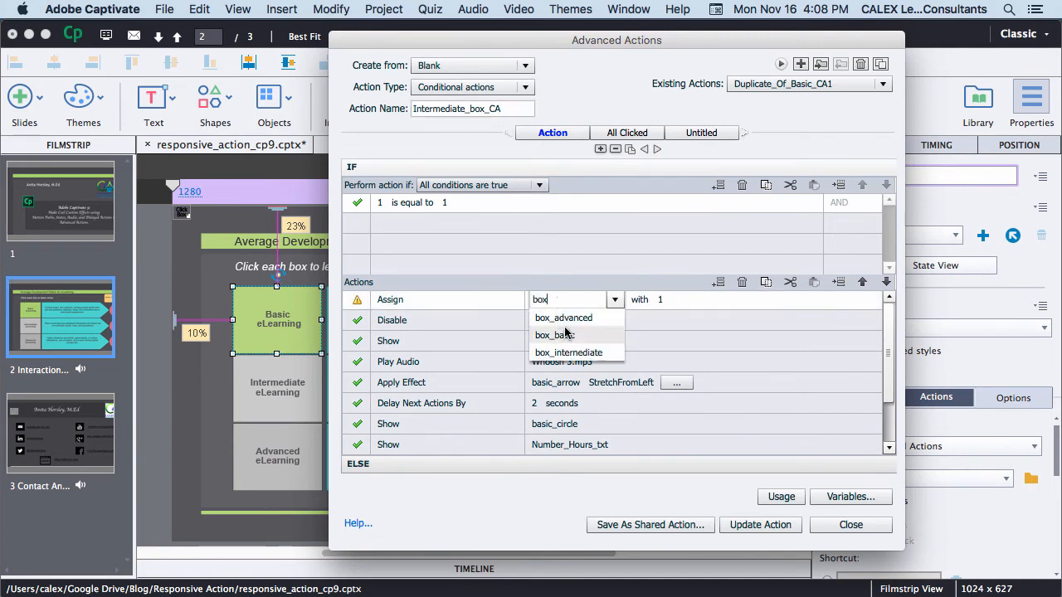
click(569, 353)
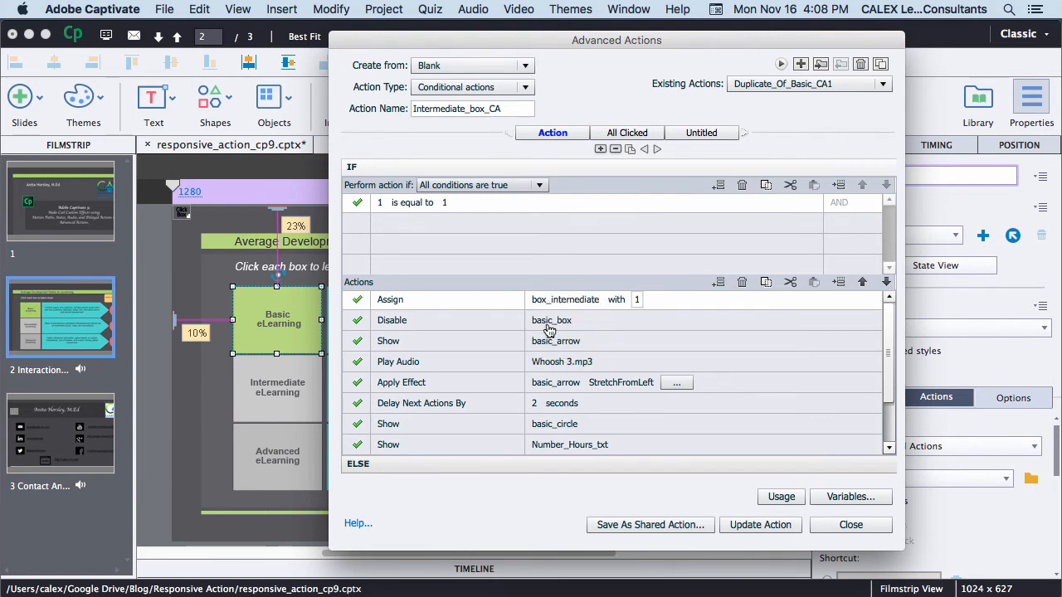
double_click(552, 321)
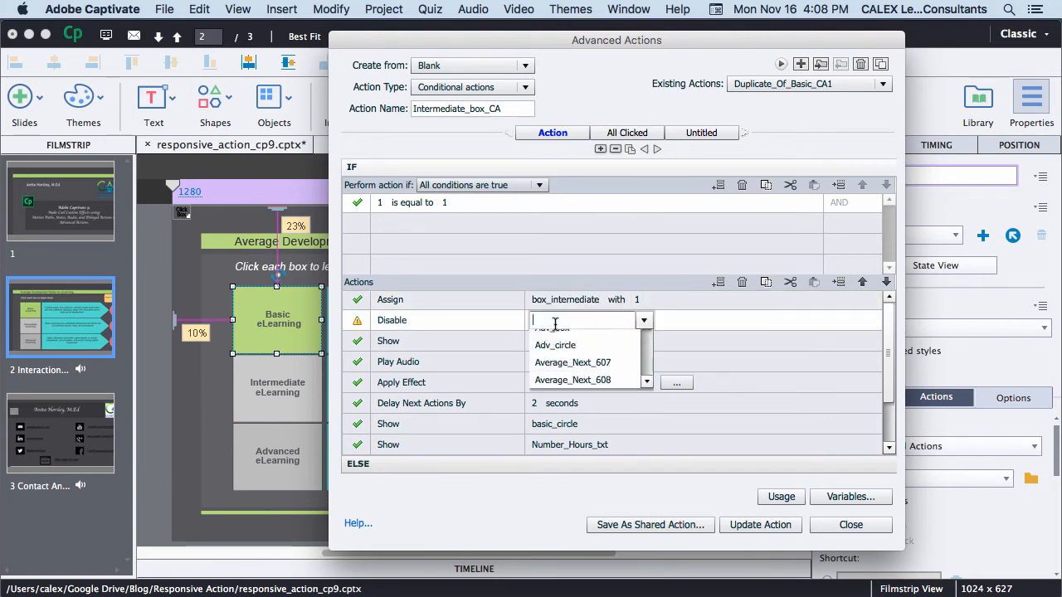
text(in)
click(554, 356)
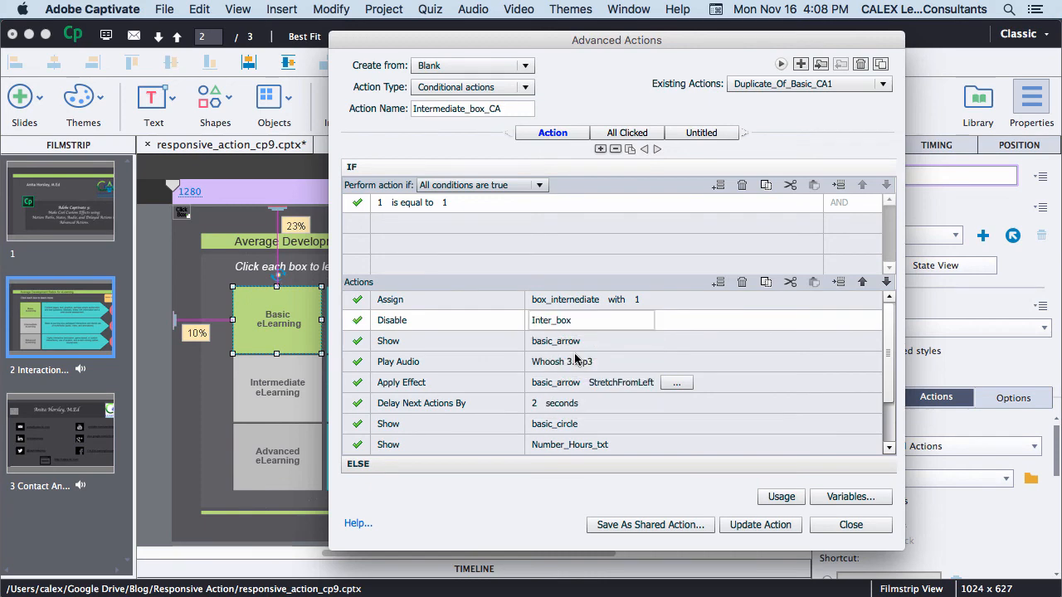
double_click(568, 340)
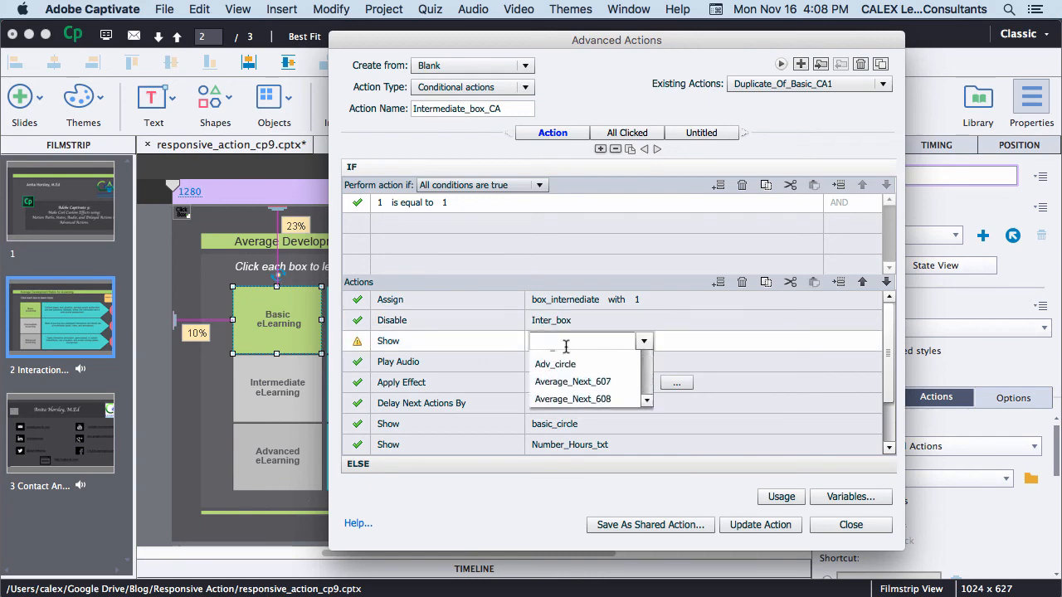
text(in)
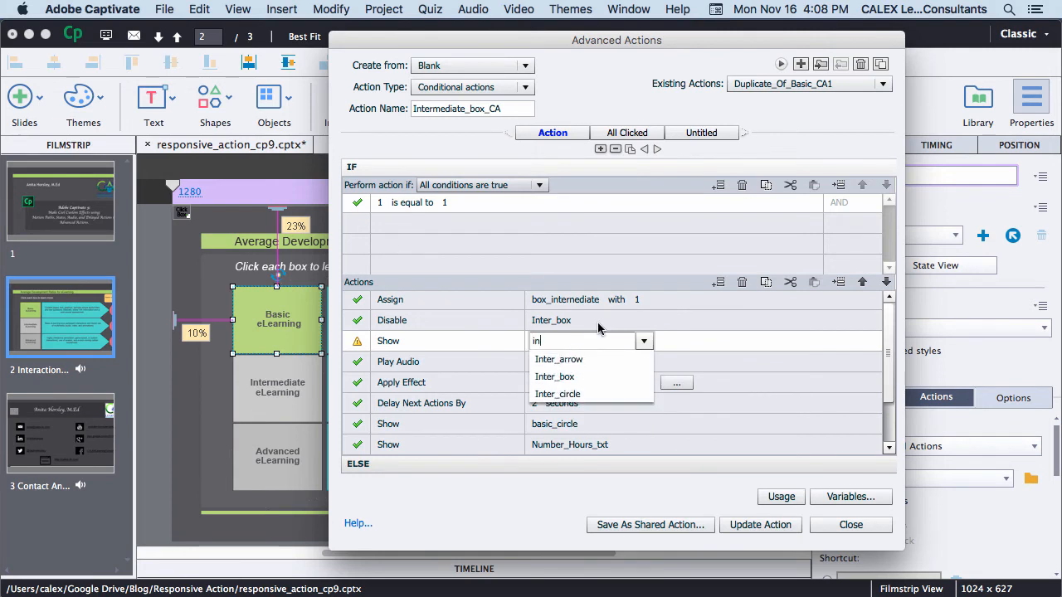
click(558, 359)
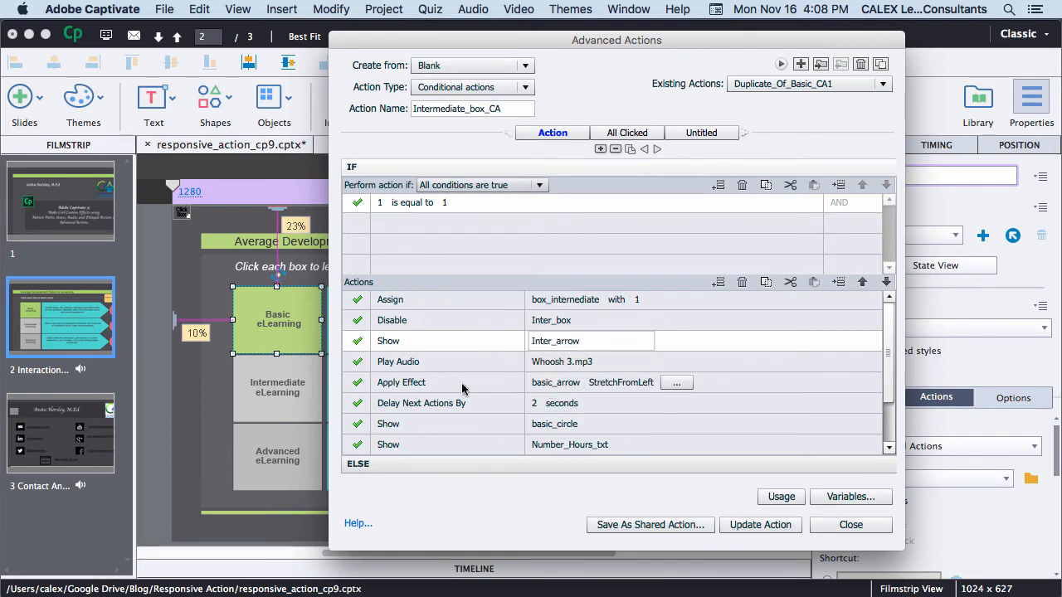
Apply the StretchFromLeft effect to Inter_box, keeping its default timing.
click(571, 384)
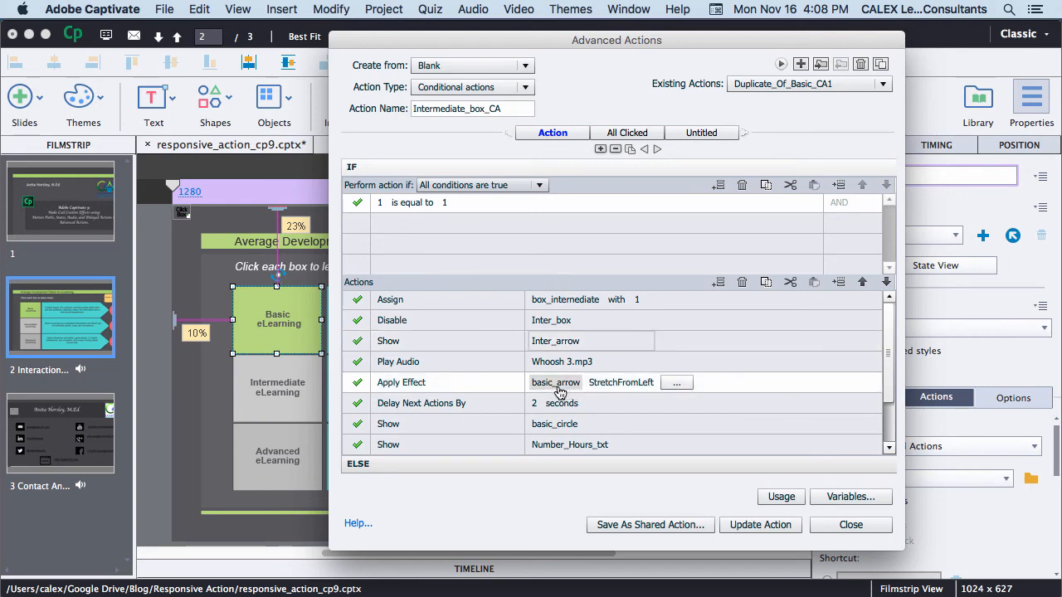
double_click(559, 384)
text(box)
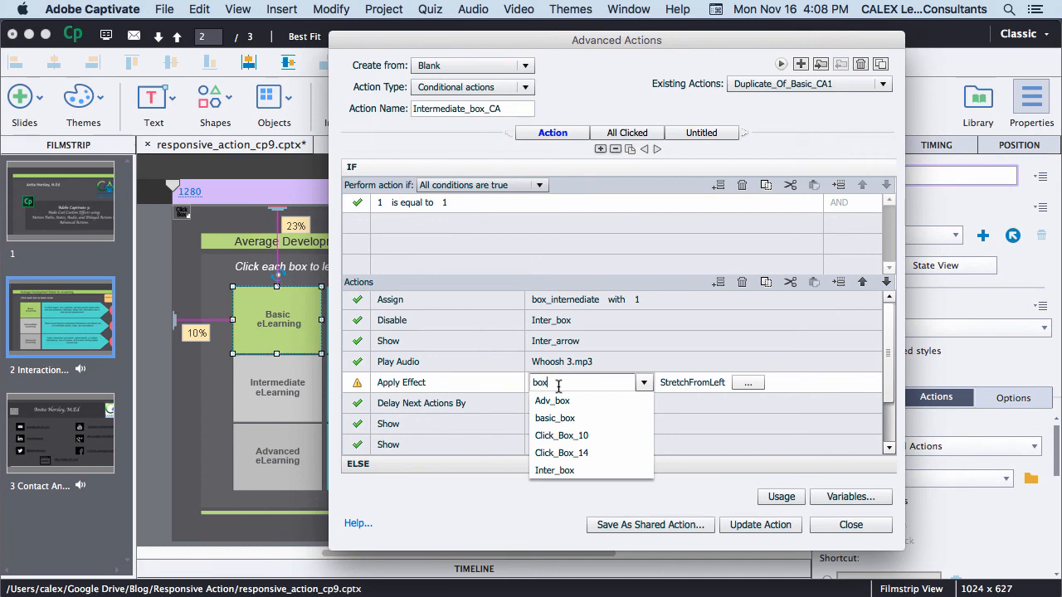
click(554, 470)
double_click(611, 382)
click(626, 383)
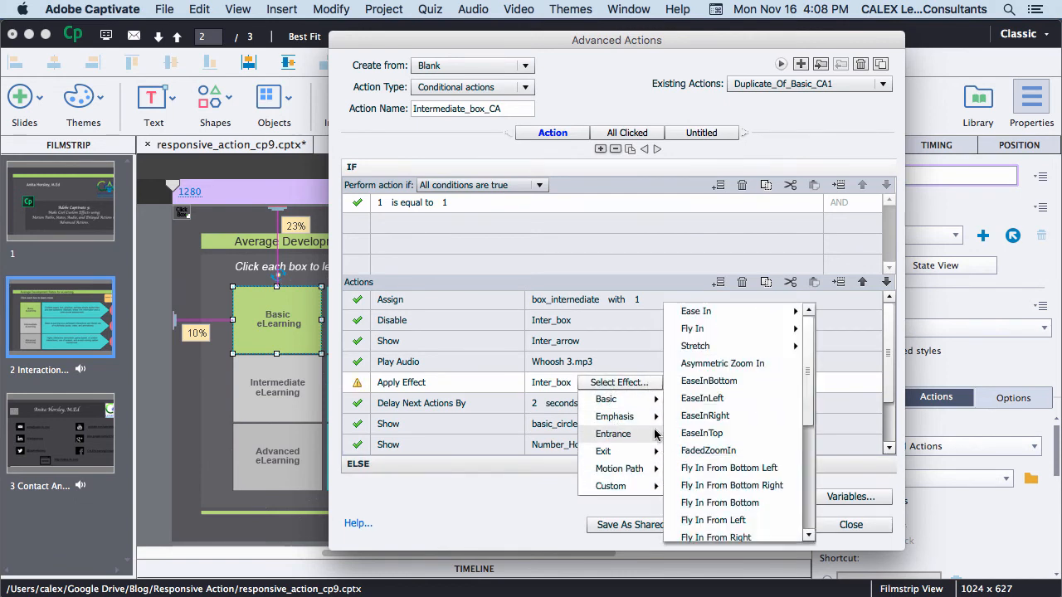
mouse_move(696, 346)
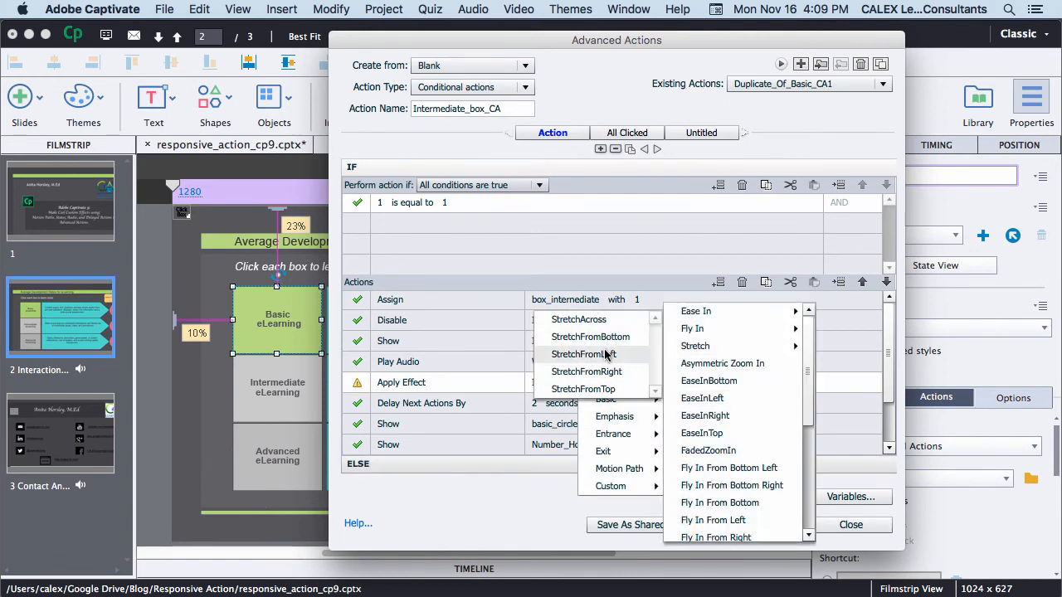
click(583, 354)
click(664, 384)
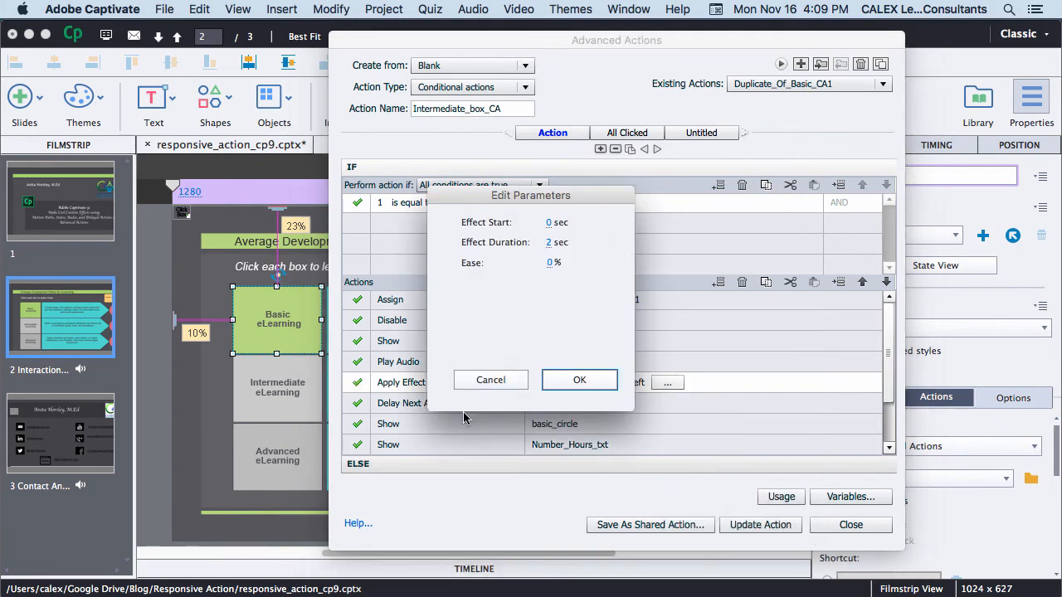
click(579, 380)
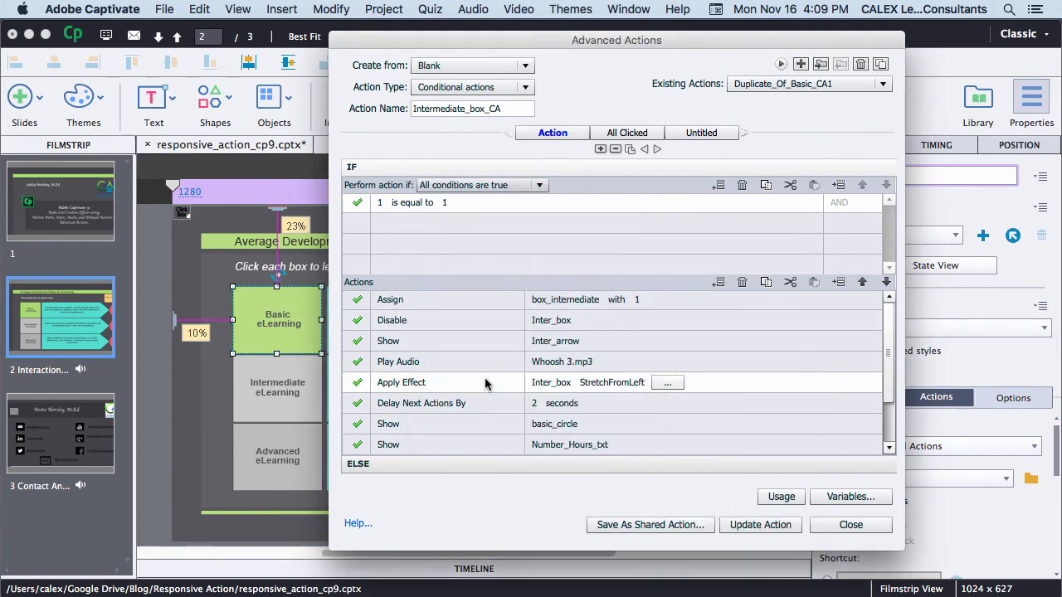
Show Inter_circle instead of basic_circle and remove the Number_Hours_txt step.
click(605, 407)
drag(888, 348, 888, 390)
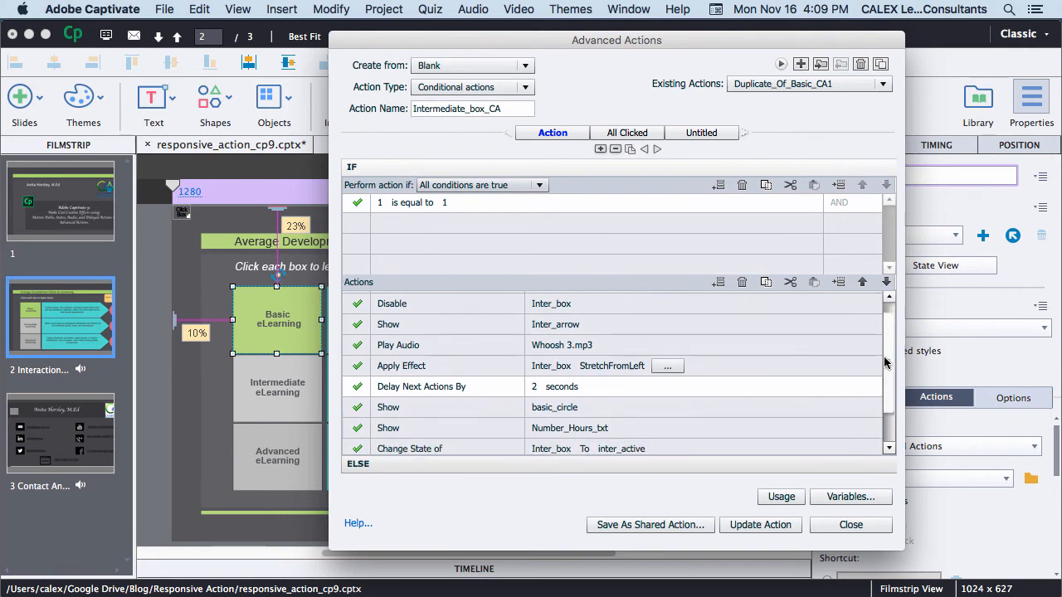
double_click(538, 367)
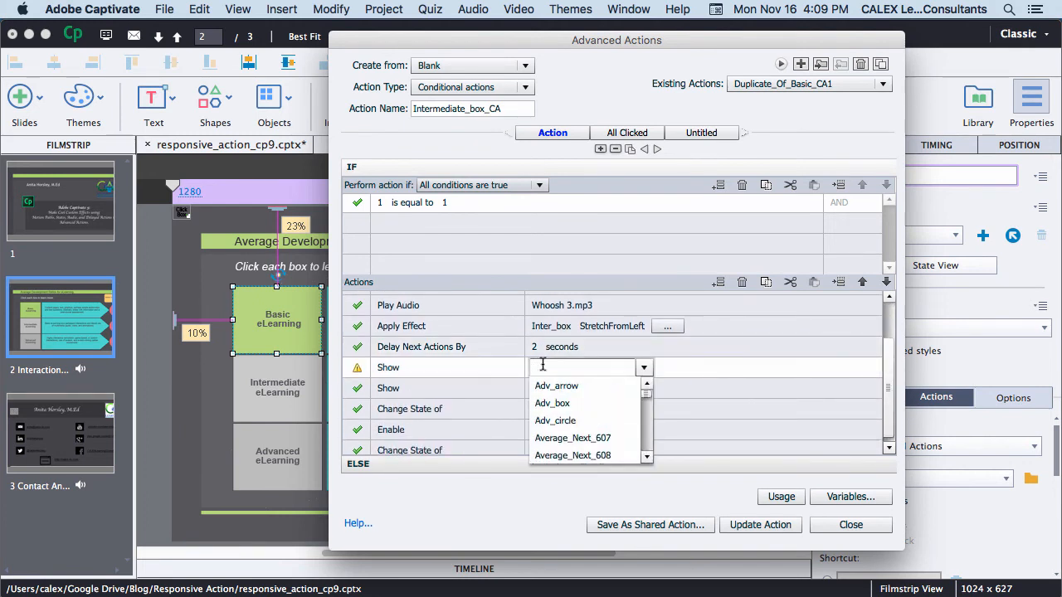
text(in)
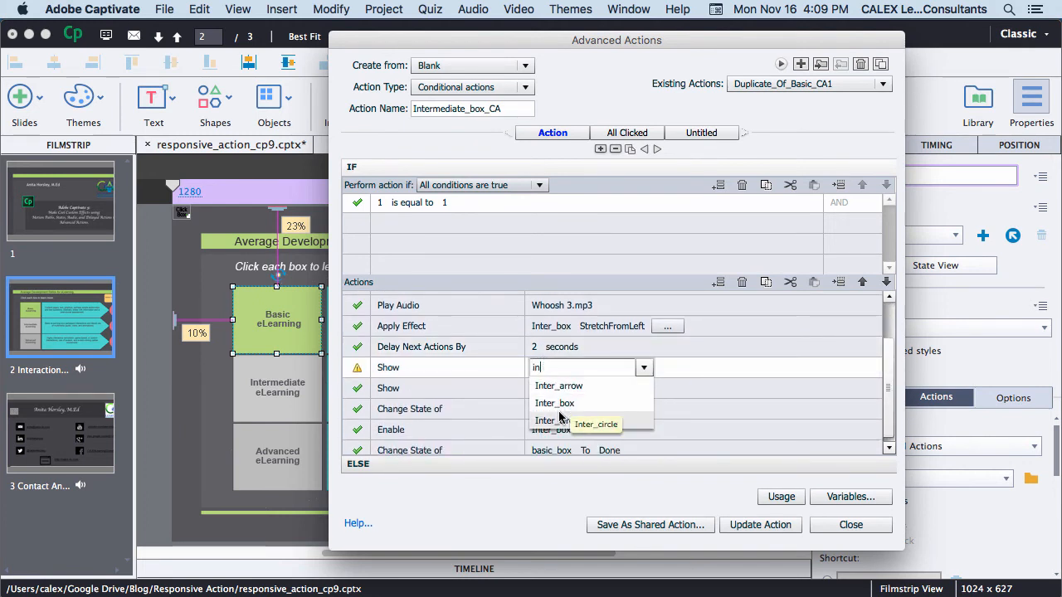
click(558, 421)
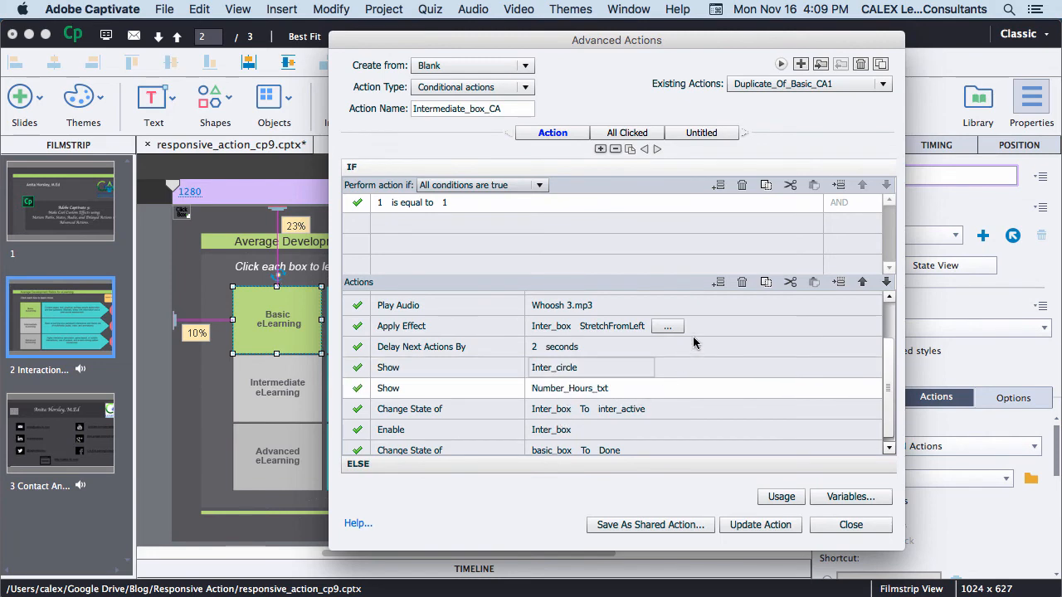
click(741, 282)
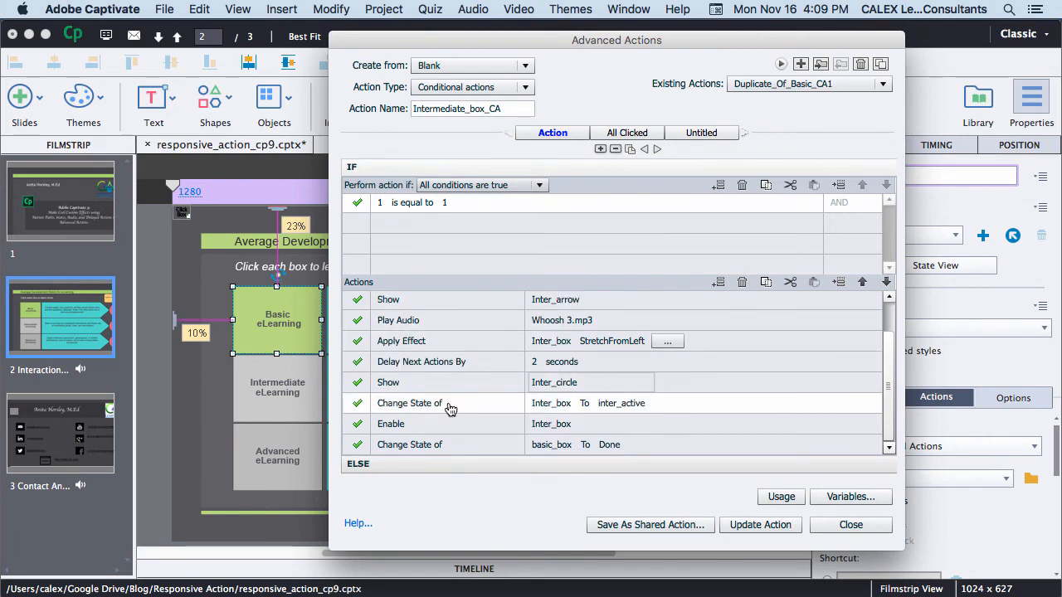
Switch Adv_box to adv_active and enable Adv_box.
double_click(546, 408)
text(ad)
click(552, 422)
click(629, 440)
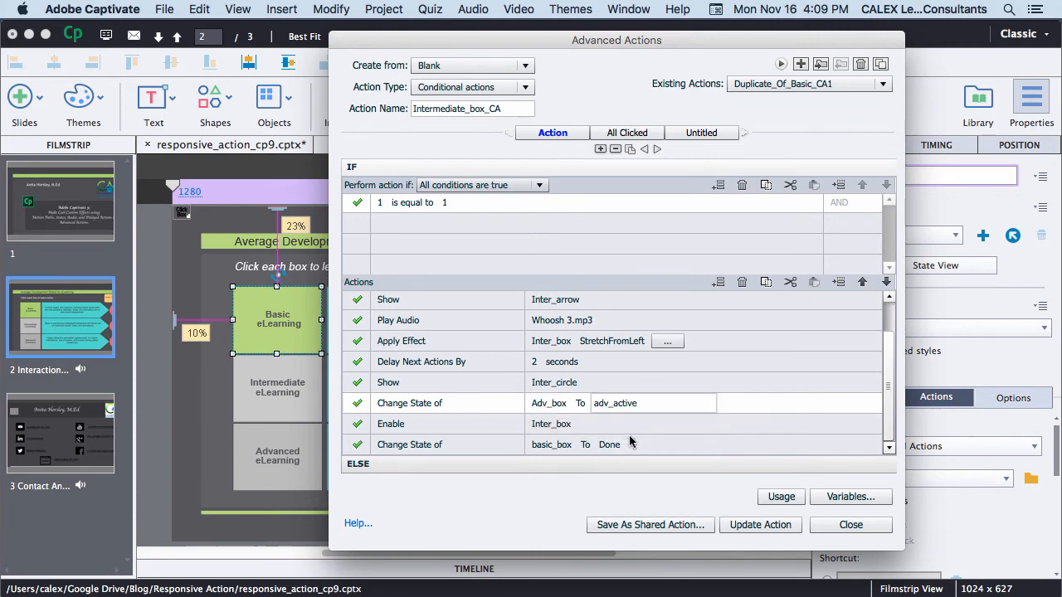
double_click(552, 423)
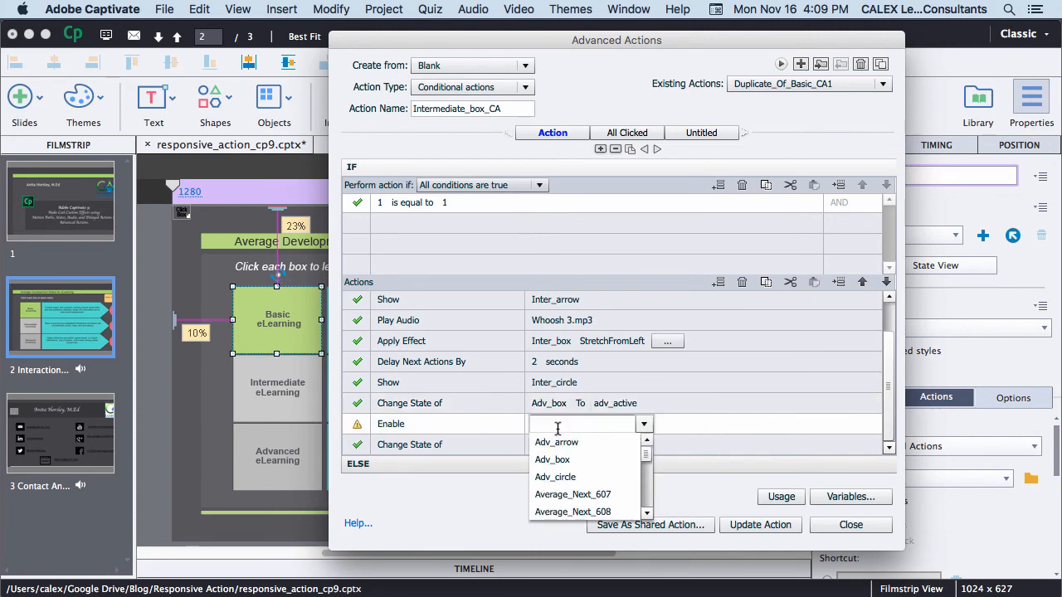
text(ad)
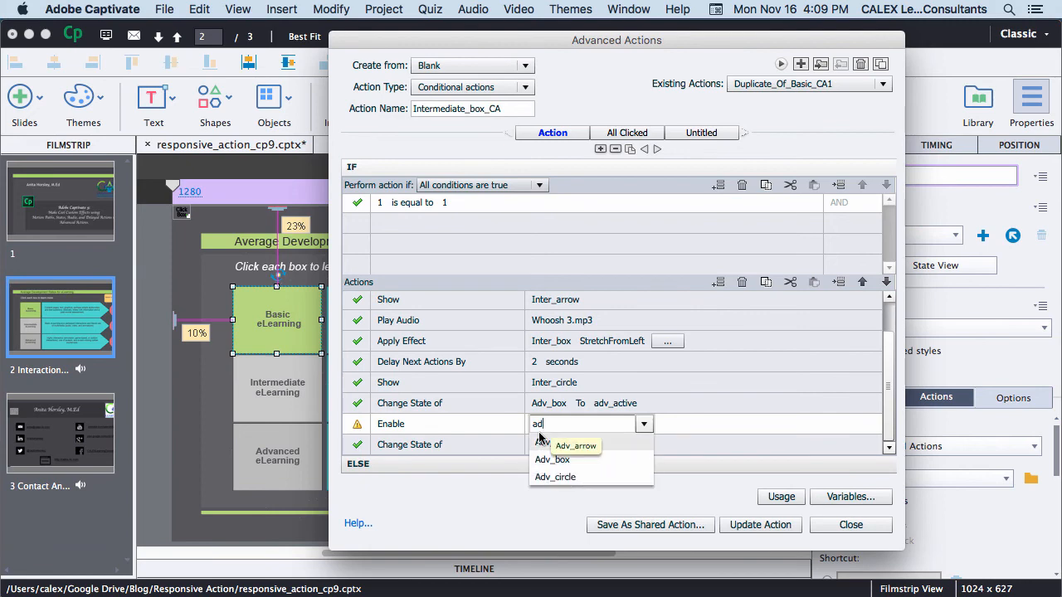
click(541, 460)
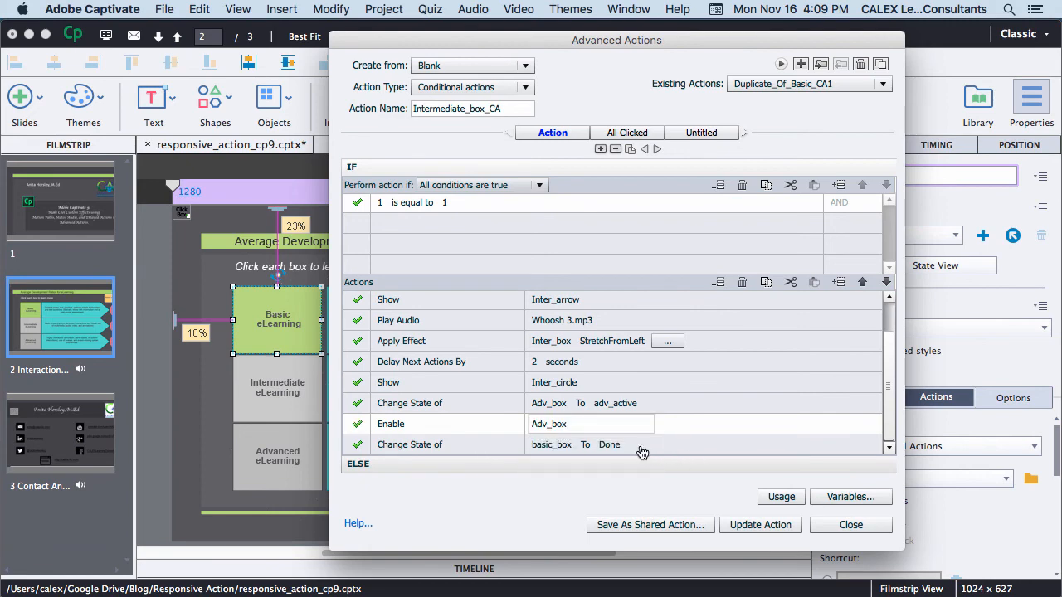
Set Inter_box to its done state, update the action and confirm.
double_click(548, 446)
text(in)
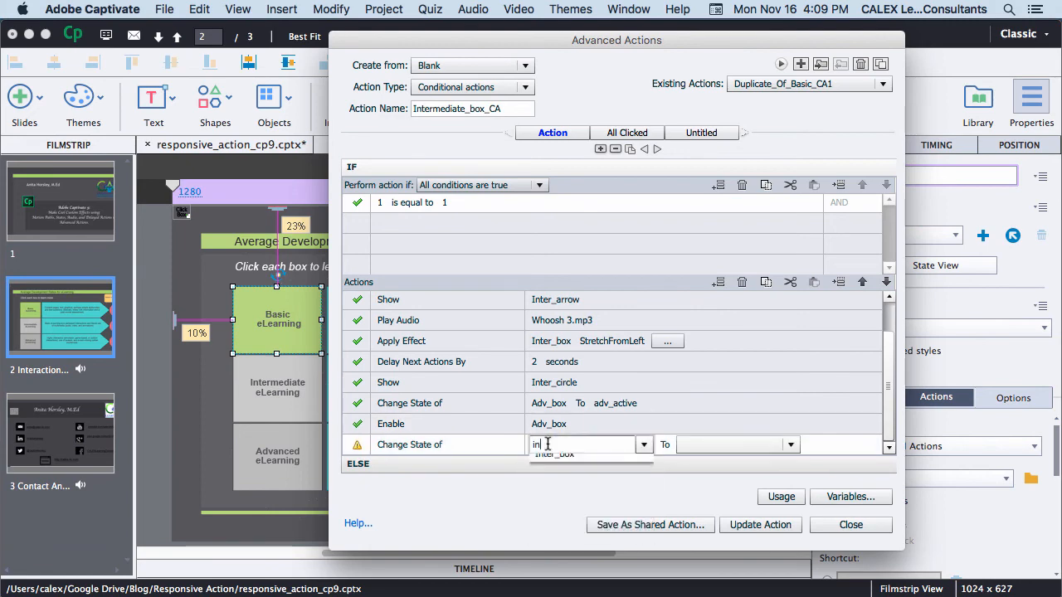
click(555, 463)
click(665, 448)
click(613, 503)
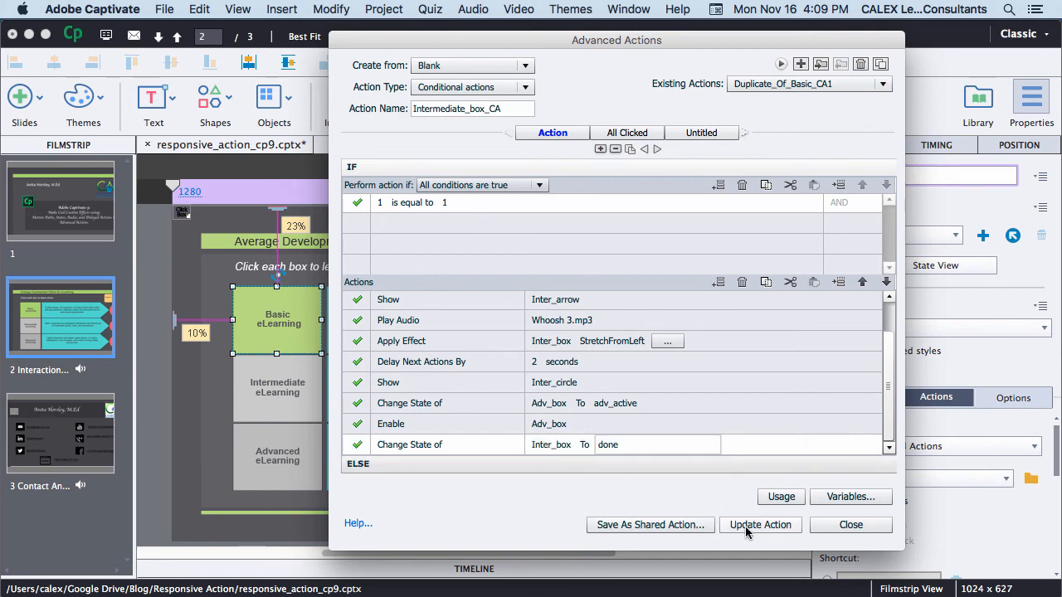
click(744, 526)
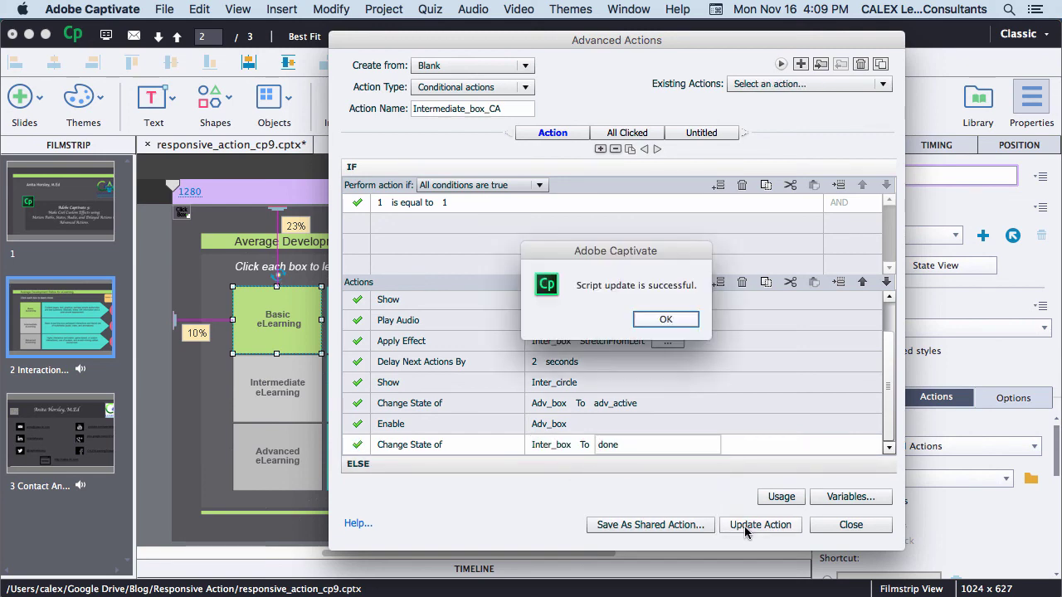
click(664, 320)
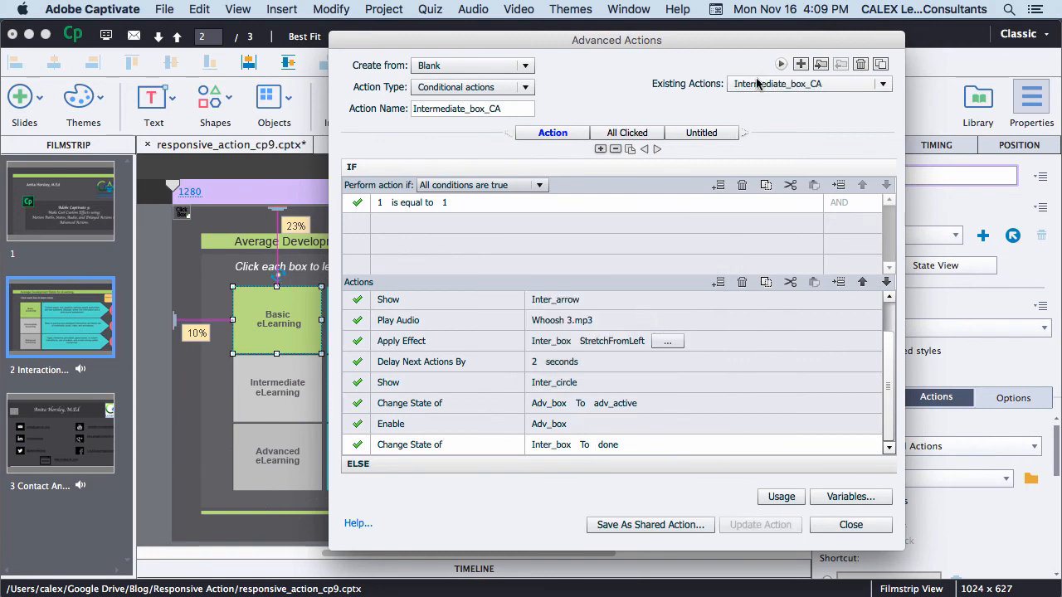
Load Adv_CA, flip through its All clicked and first decisions, then close the editor.
click(780, 84)
text(a)
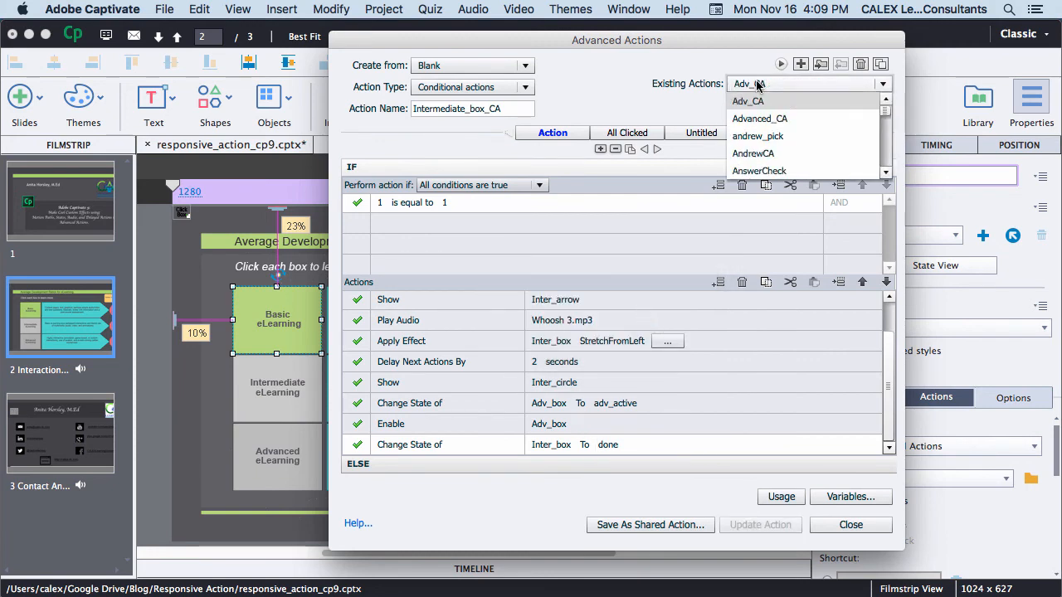
click(747, 101)
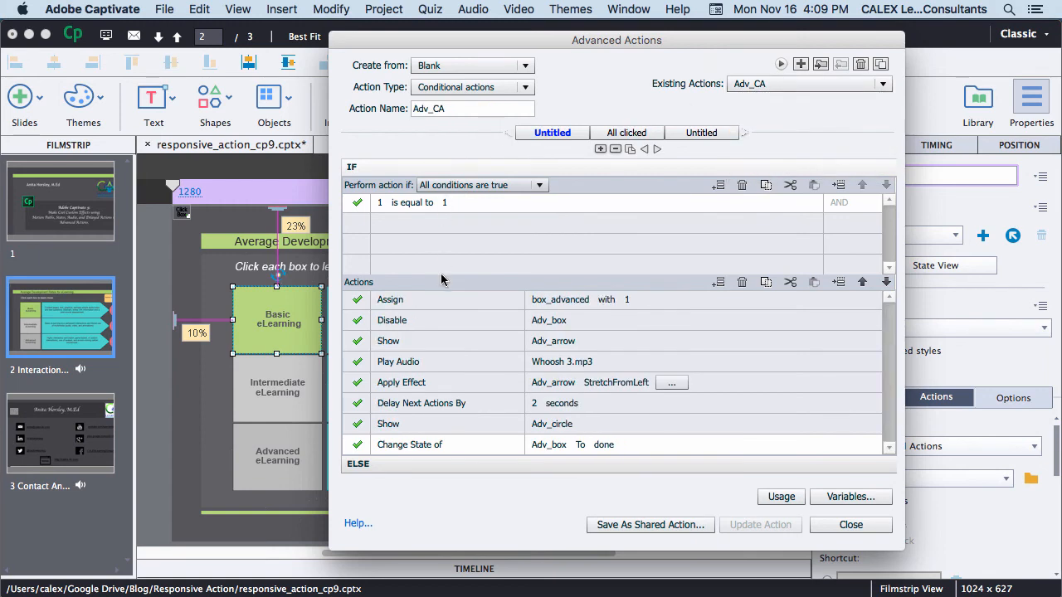
click(626, 132)
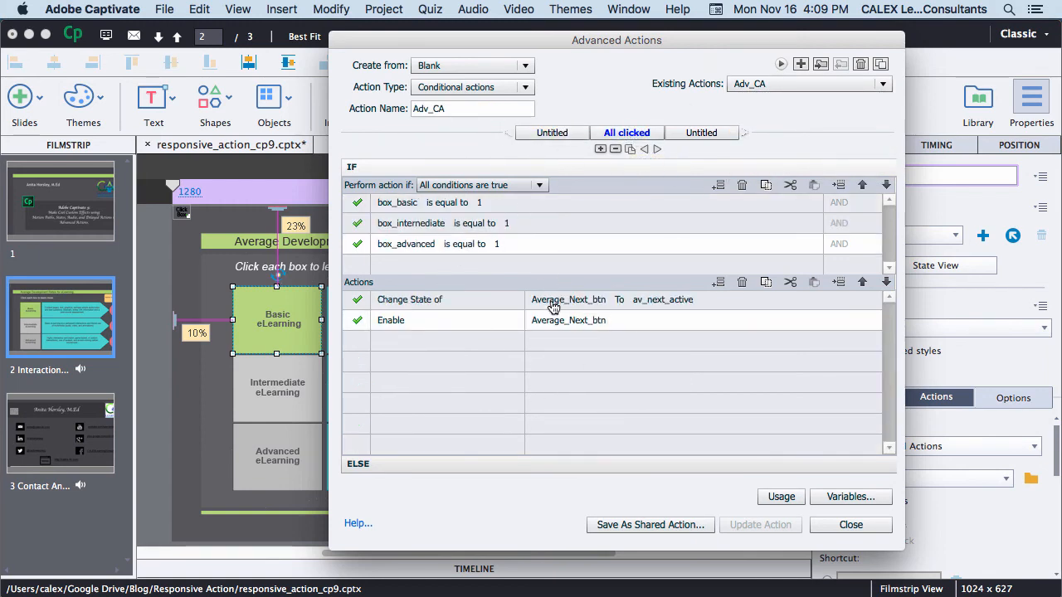
click(552, 133)
click(614, 132)
click(547, 132)
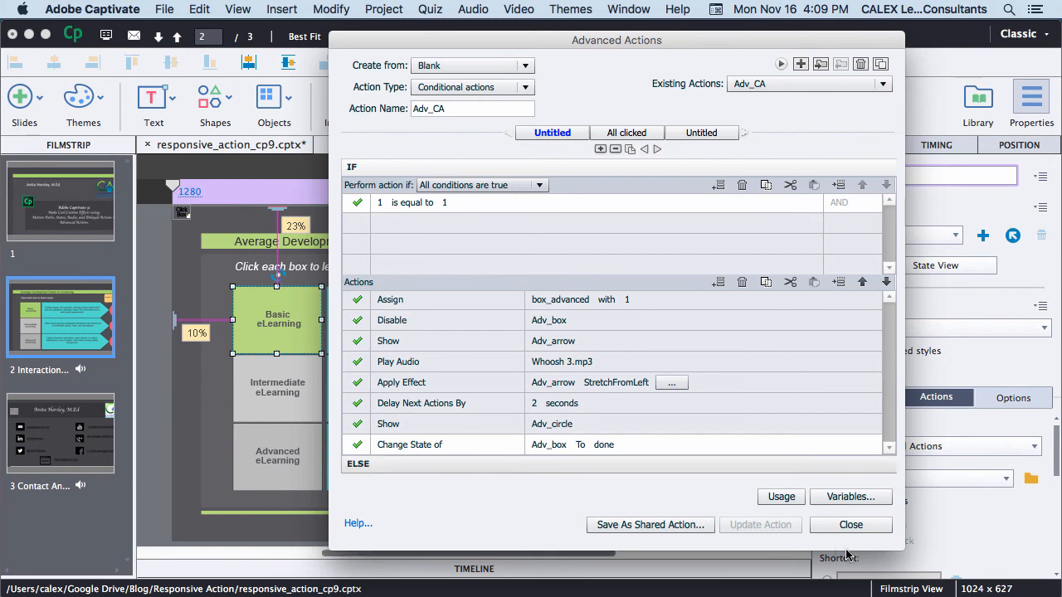
click(851, 524)
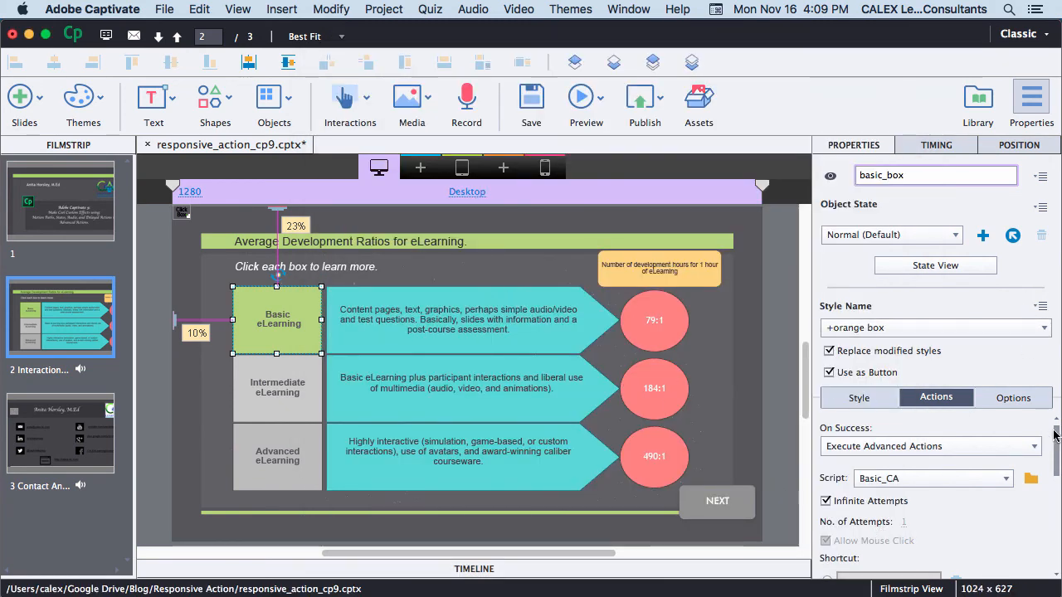
drag(1055, 433, 1055, 441)
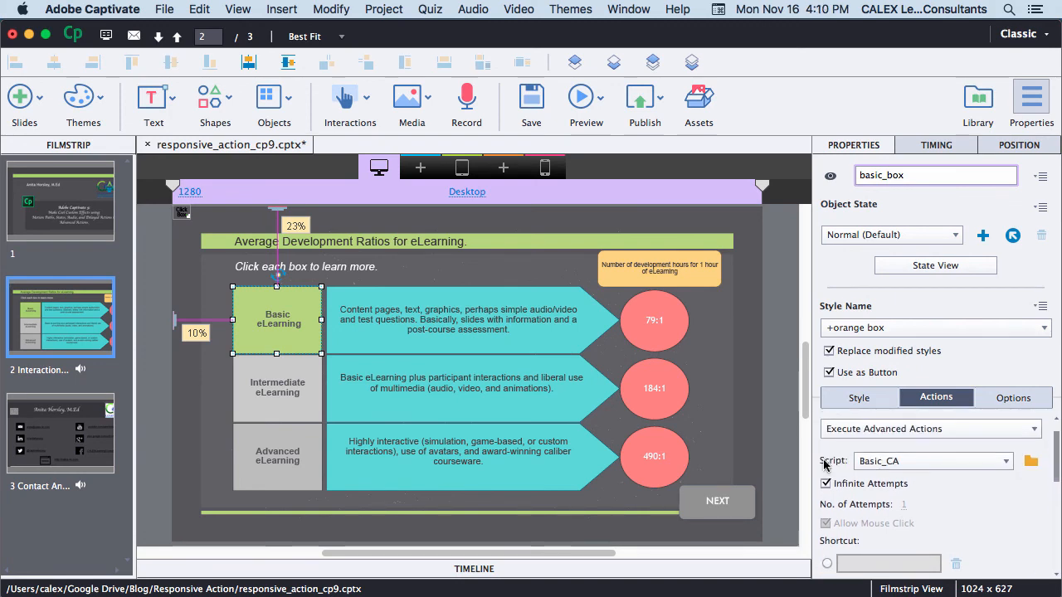
Assign Intermediate_box_CA to the Intermediate box, check the Advanced box, list preview options.
click(933, 460)
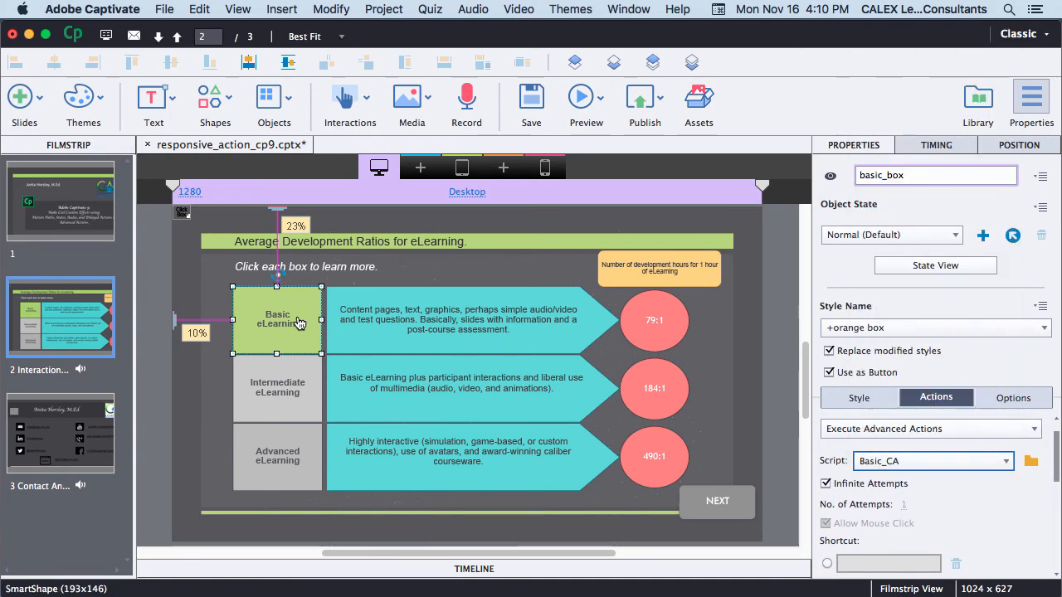
click(308, 395)
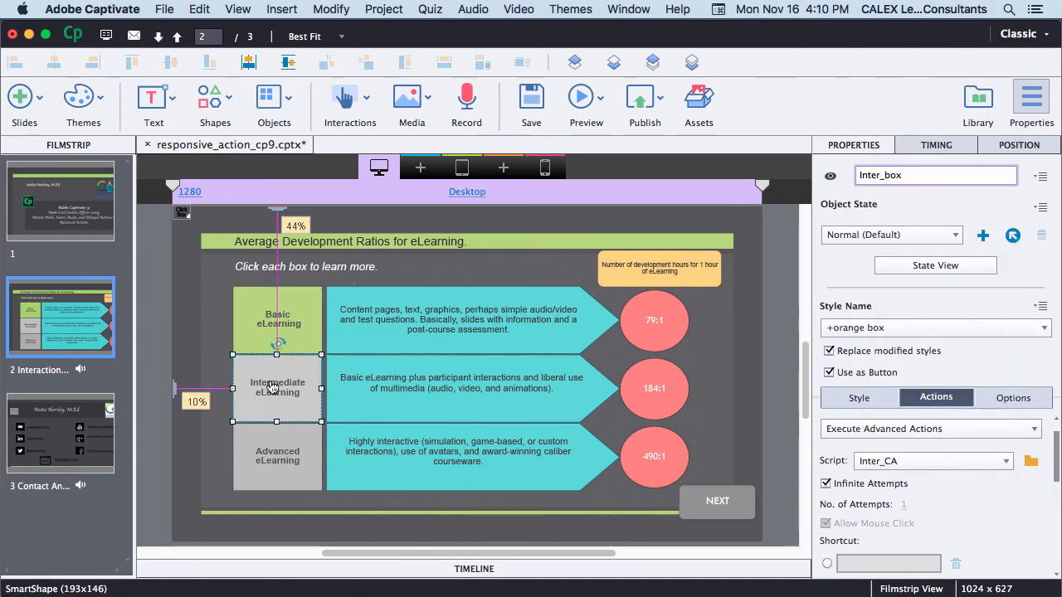
click(906, 461)
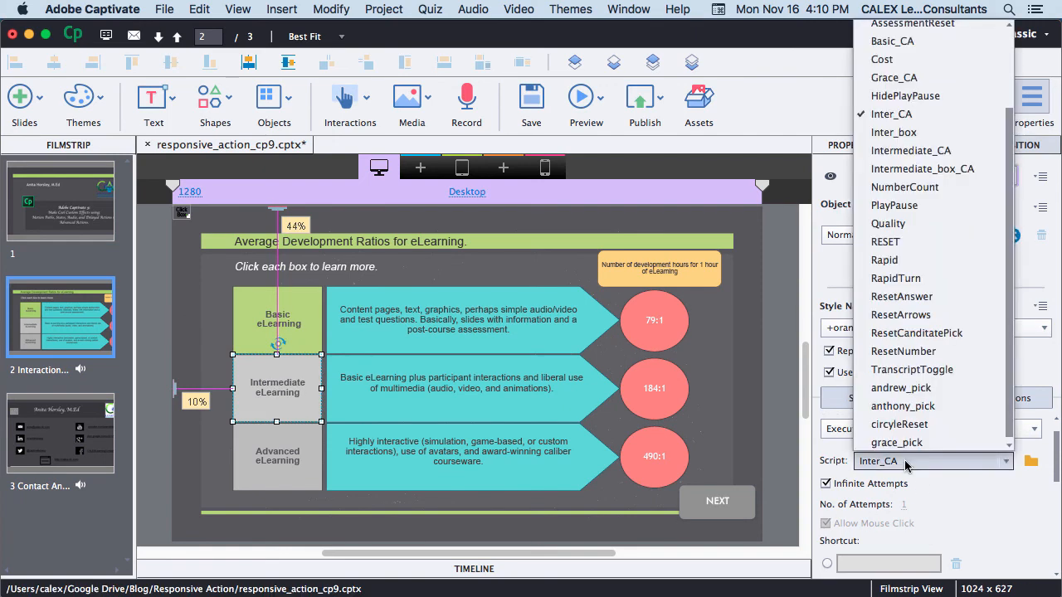
click(936, 171)
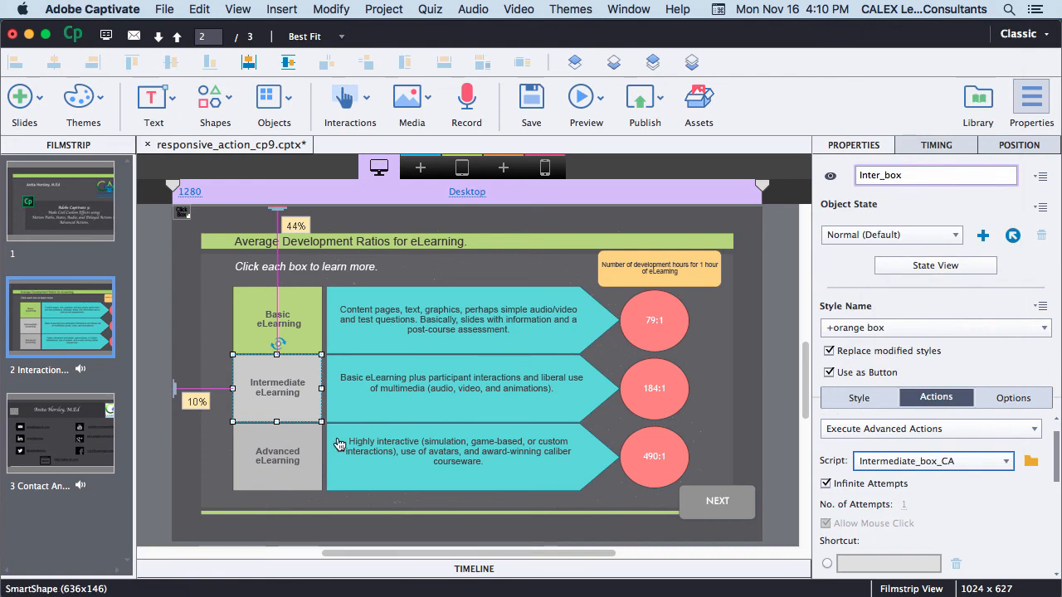
click(277, 456)
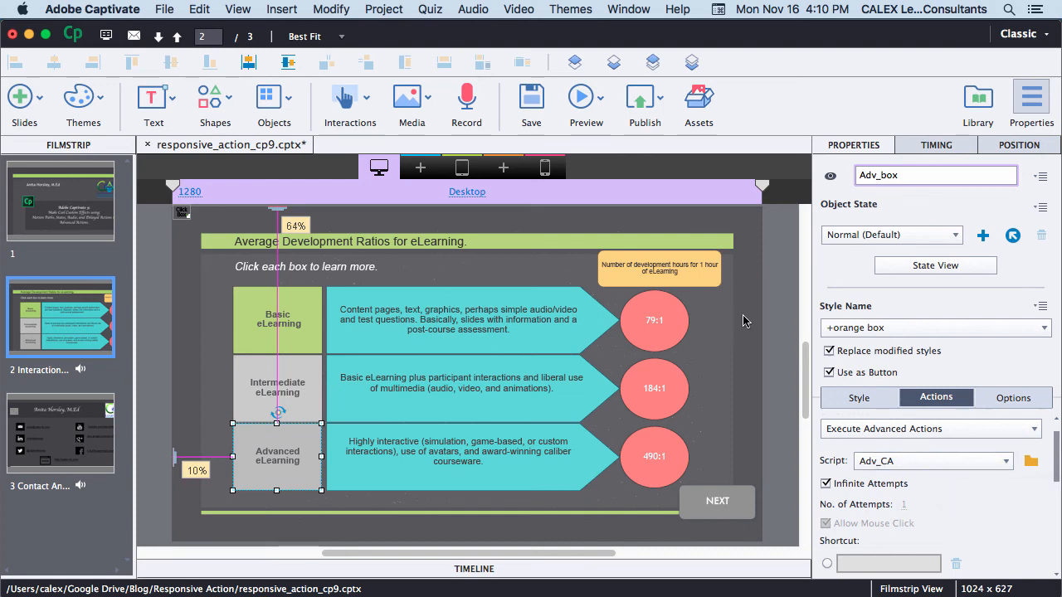
click(601, 98)
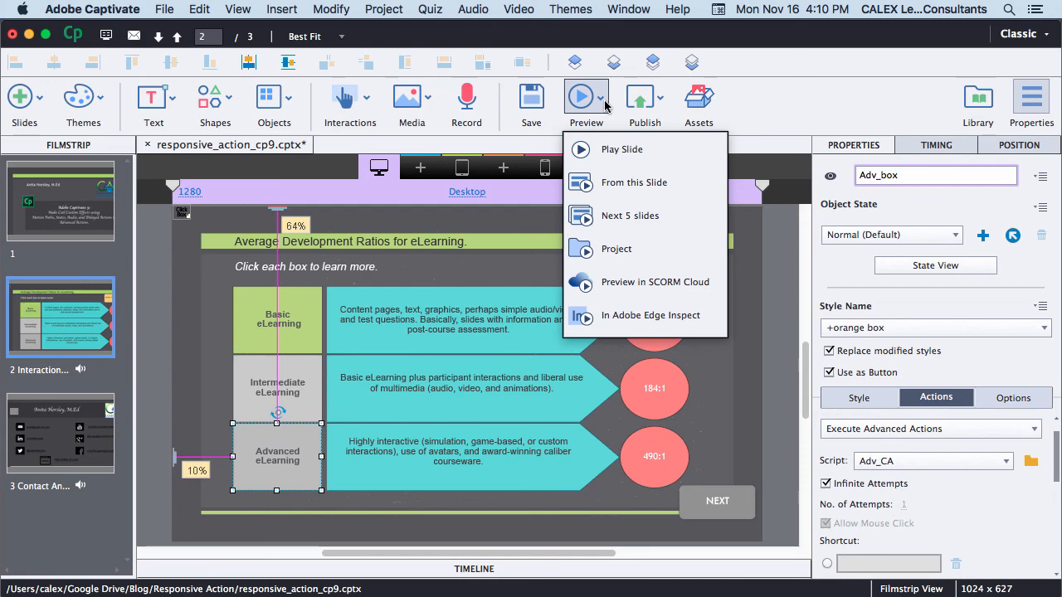
Run the Edge Inspect preview in Chrome and on the phone, then return to Captivate.
click(651, 315)
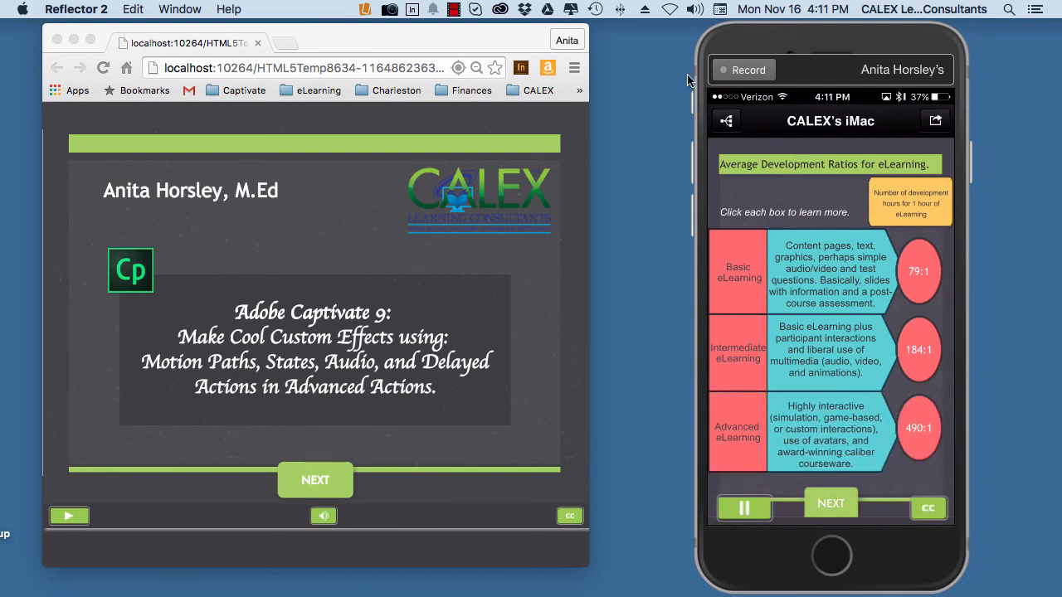
click(573, 554)
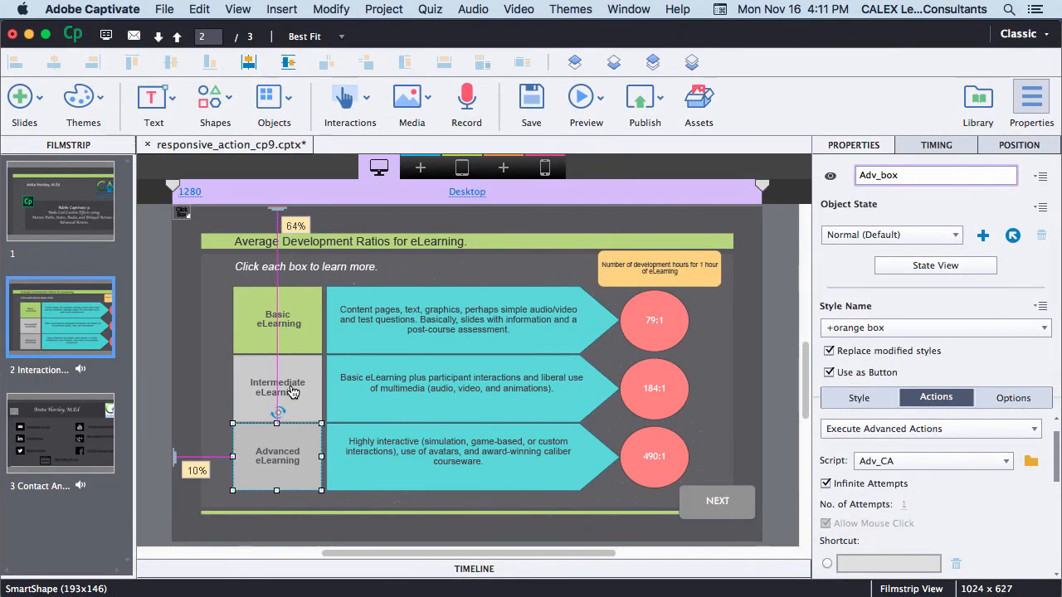
Retarget Intermediate_box_CA's Apply Effect from Inter_box to Inter_arrow and update the action.
click(292, 391)
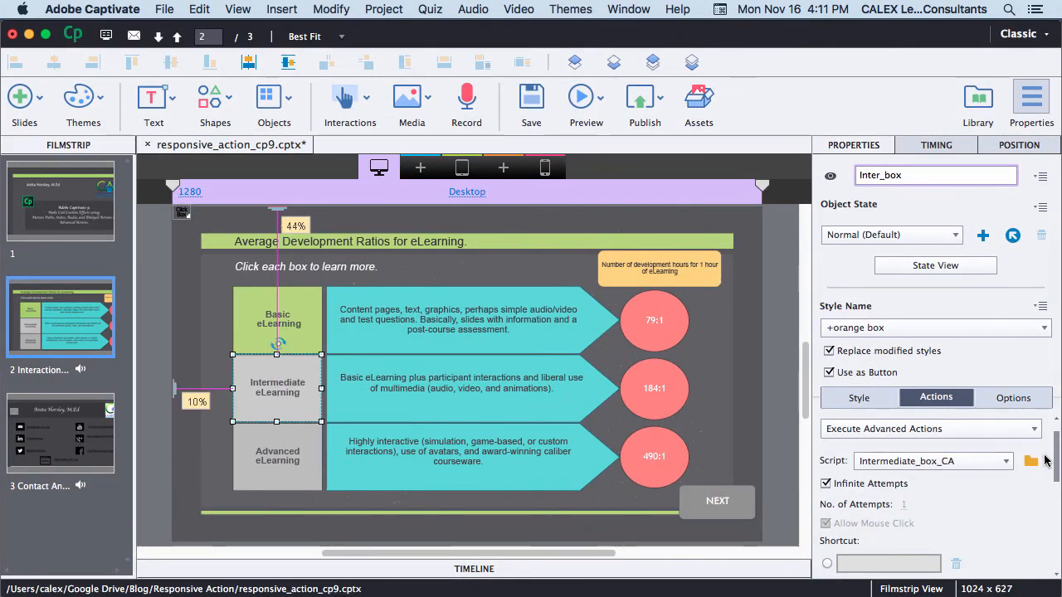
click(1031, 461)
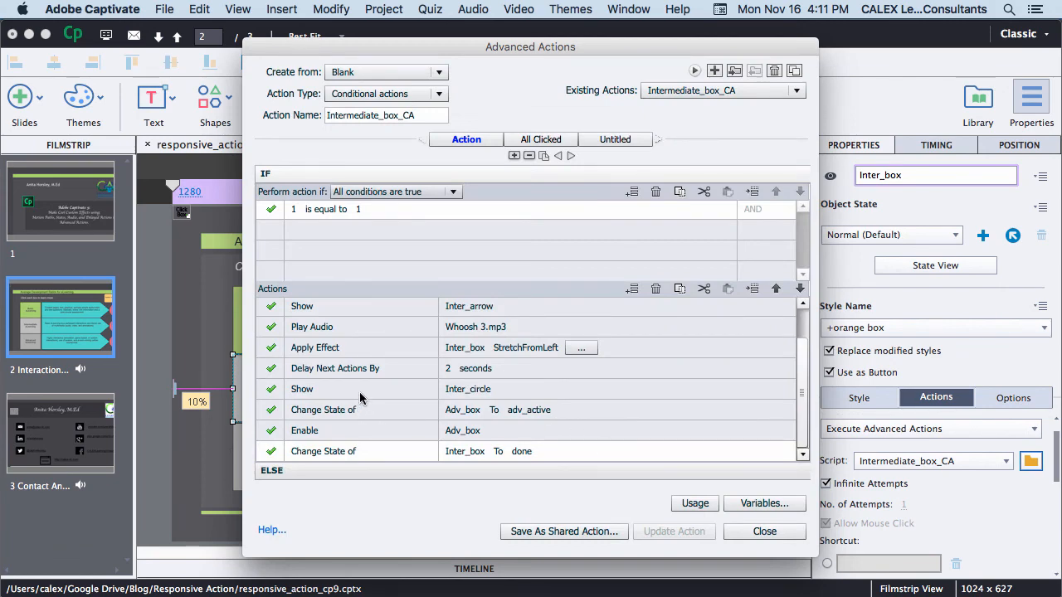
double_click(474, 349)
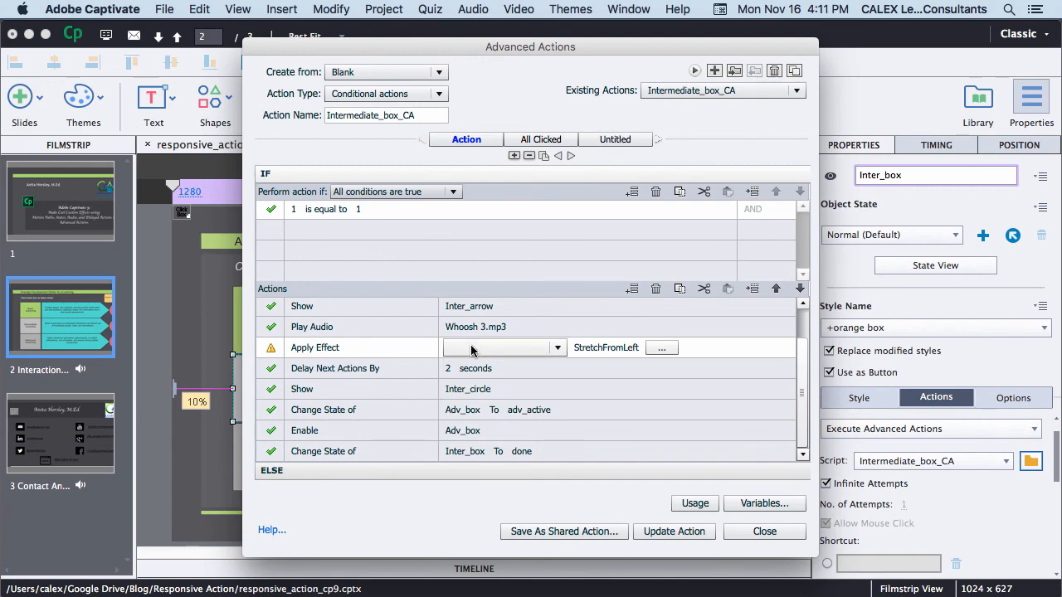
text(in)
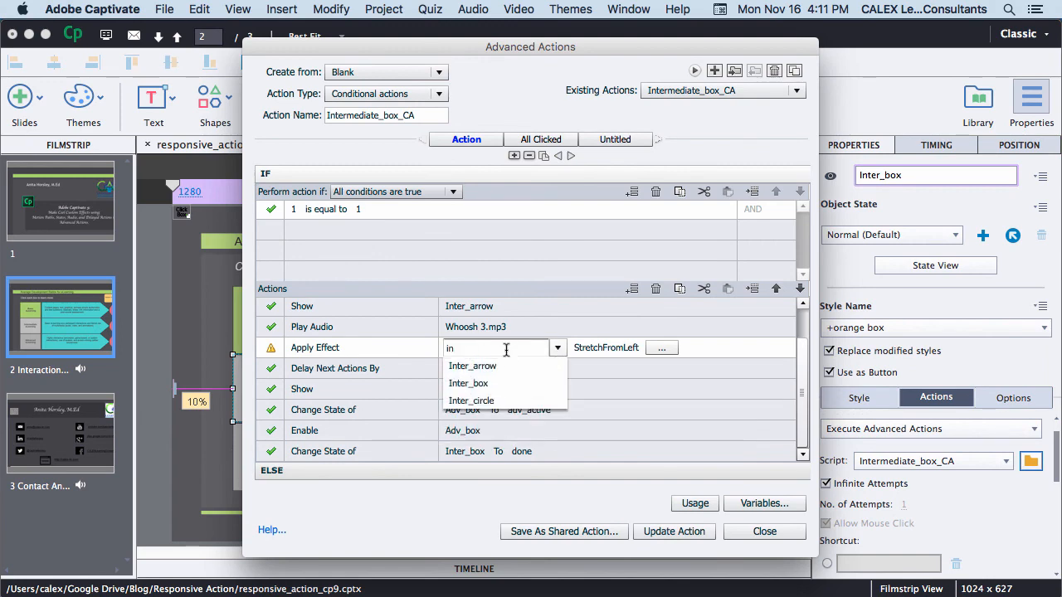
click(473, 366)
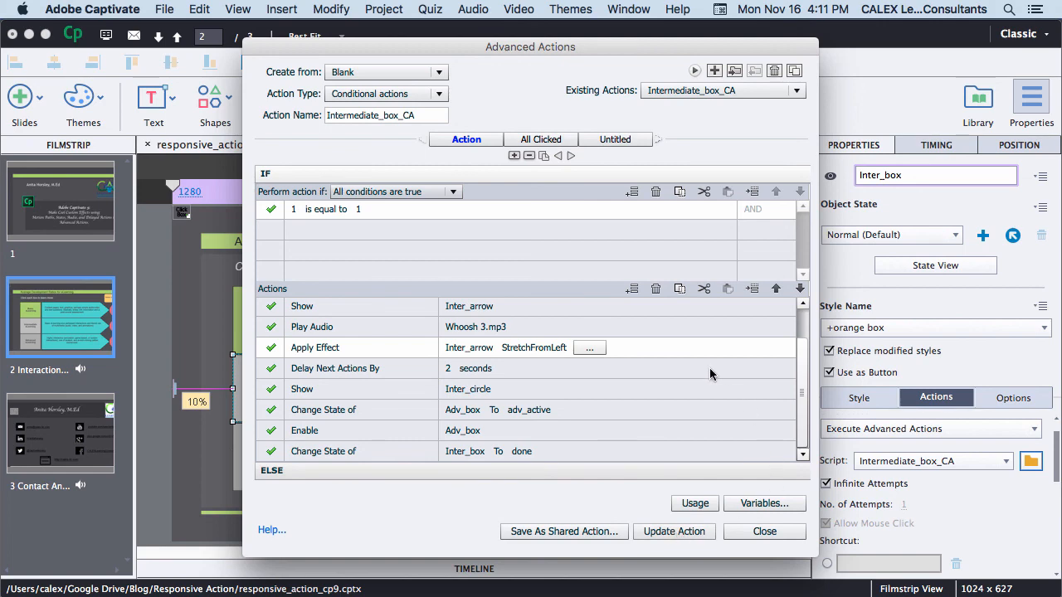
click(597, 325)
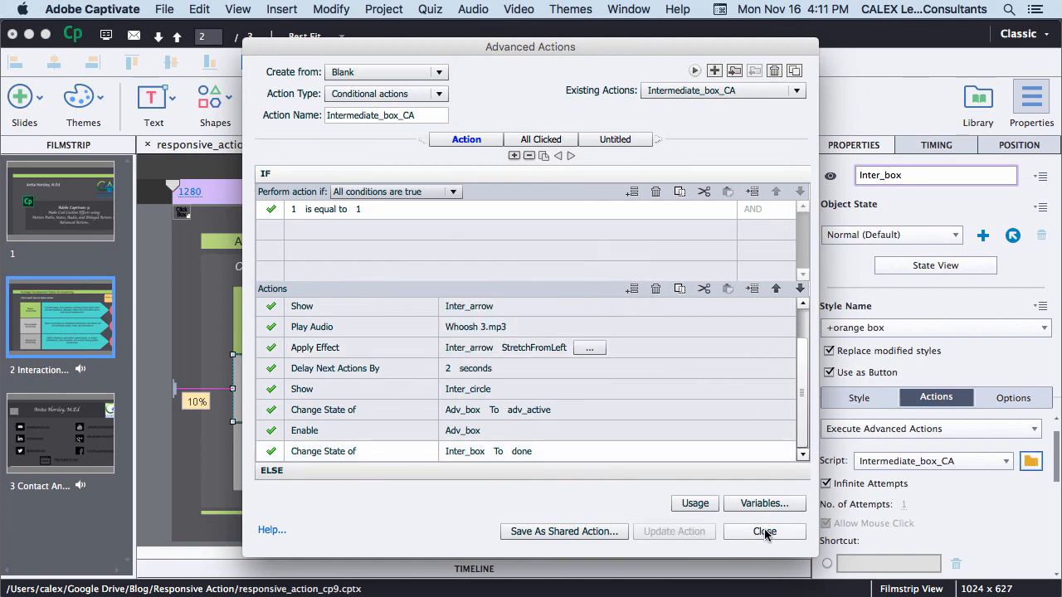
click(770, 536)
Launch a fresh Edge Inspect preview and narrow the Chrome window to see the responsive layout.
click(585, 98)
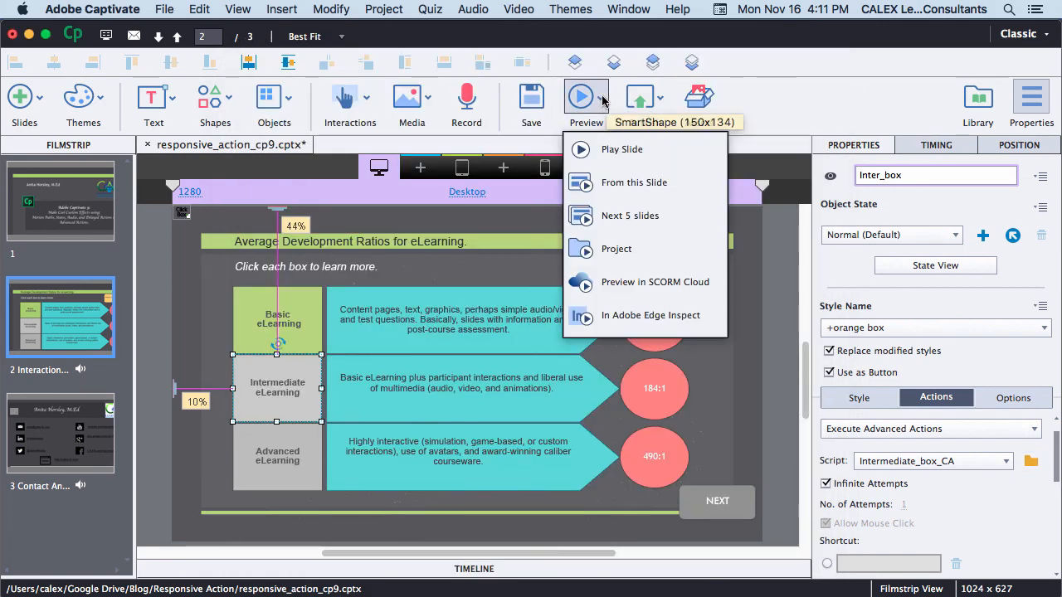
click(650, 315)
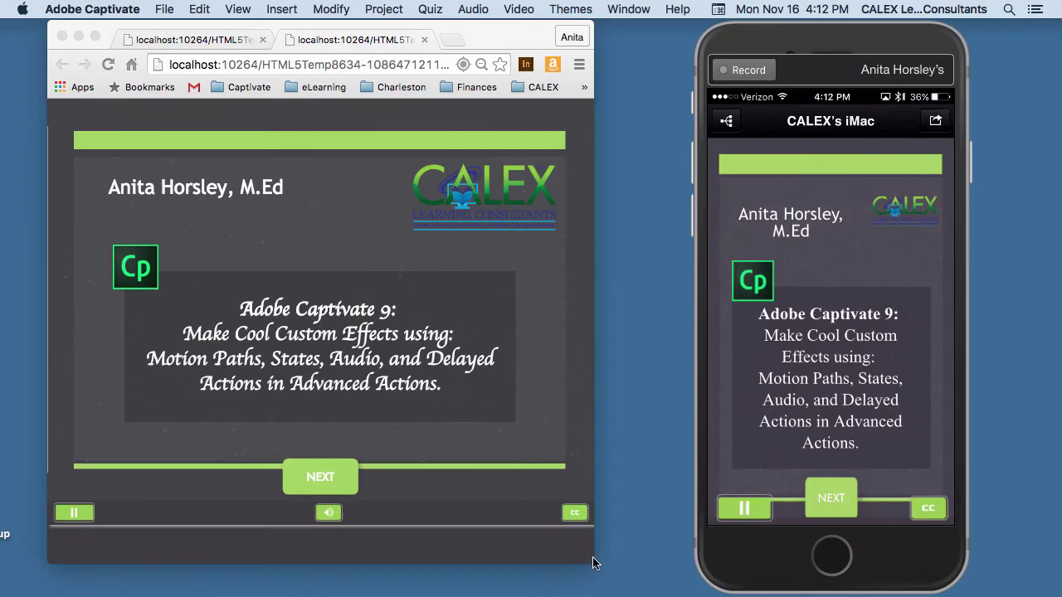
mouse_move(594, 563)
mouse_down()
mouse_move(303, 508)
mouse_move(652, 589)
mouse_move(359, 577)
mouse_move(566, 581)
mouse_up()
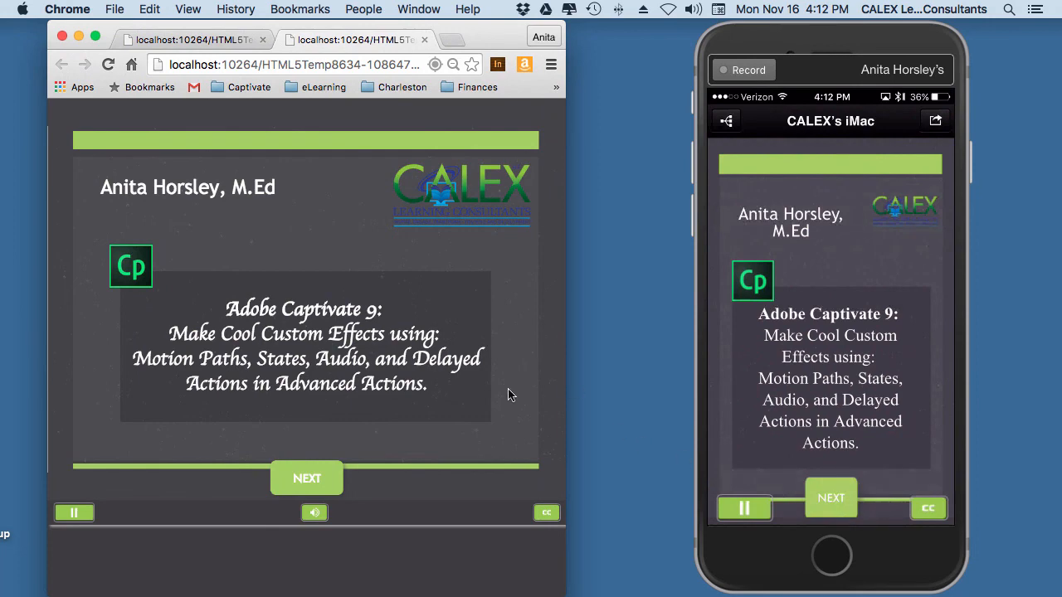
Go to the ratios slide and reveal the Basic, Intermediate and Advanced eLearning details.
click(307, 479)
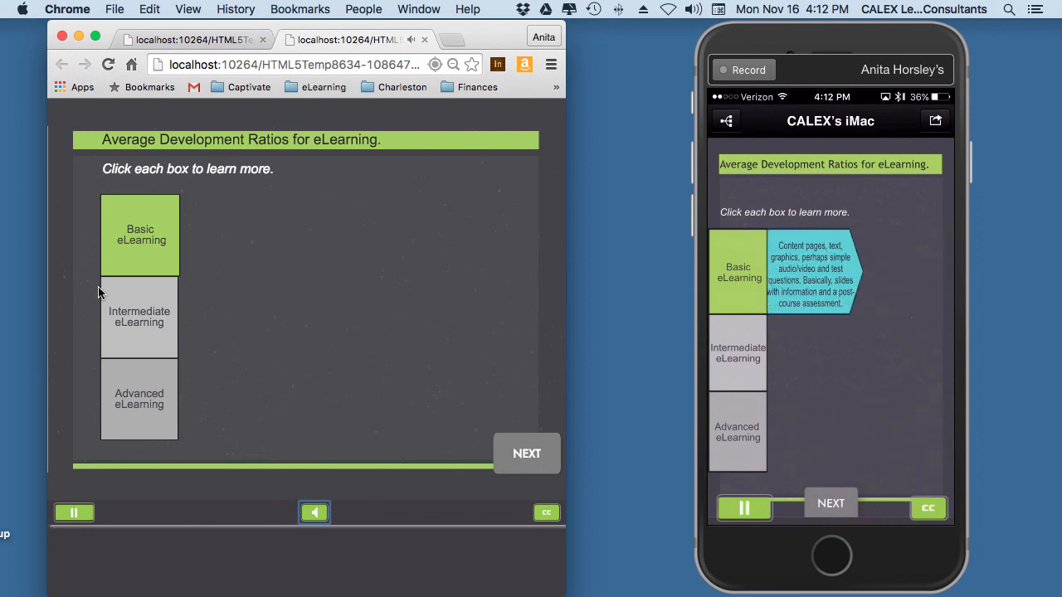
click(129, 230)
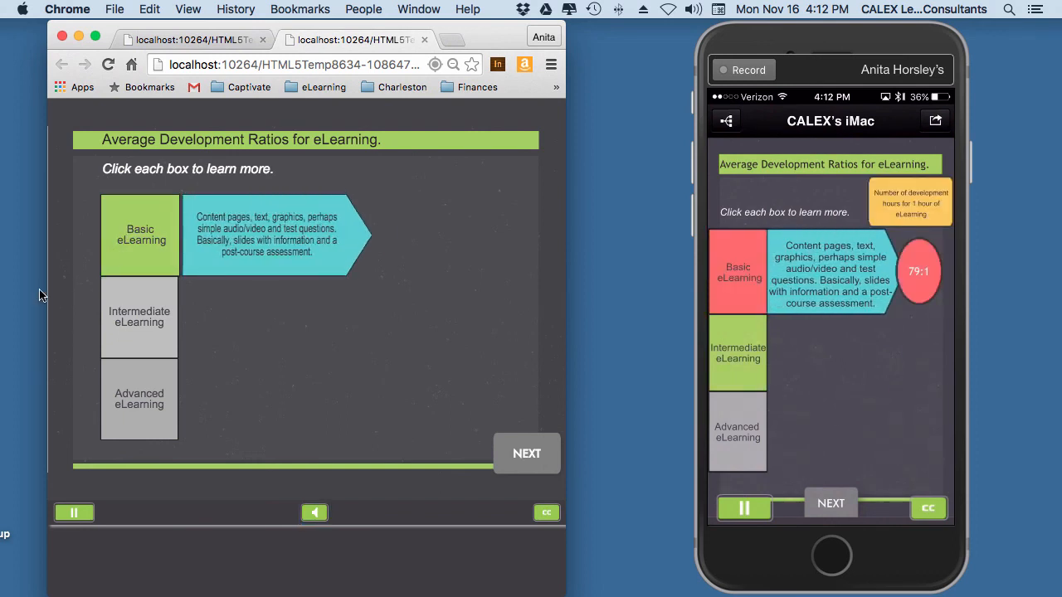
click(133, 317)
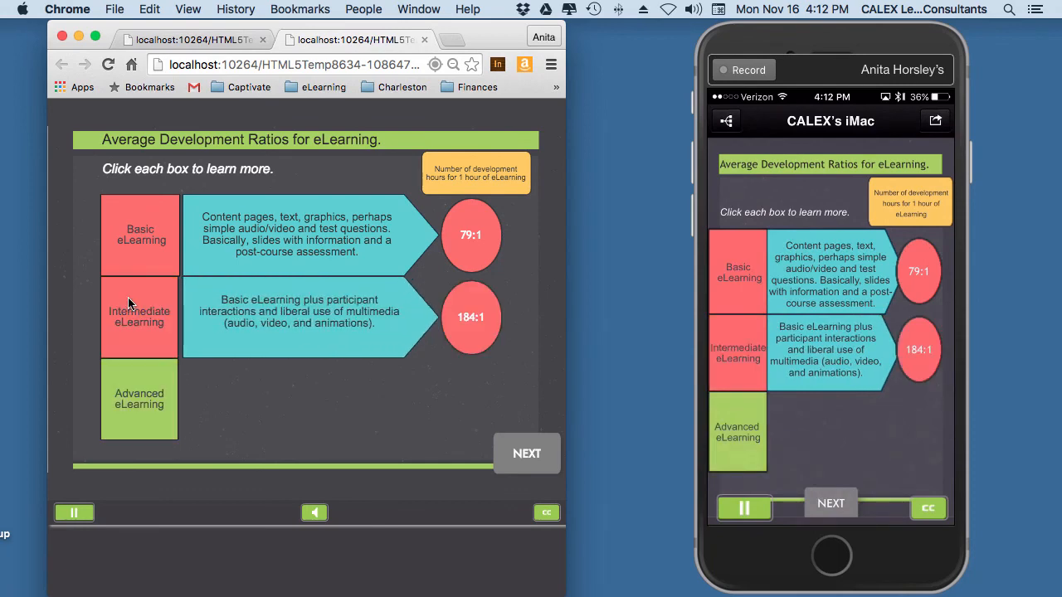
click(146, 422)
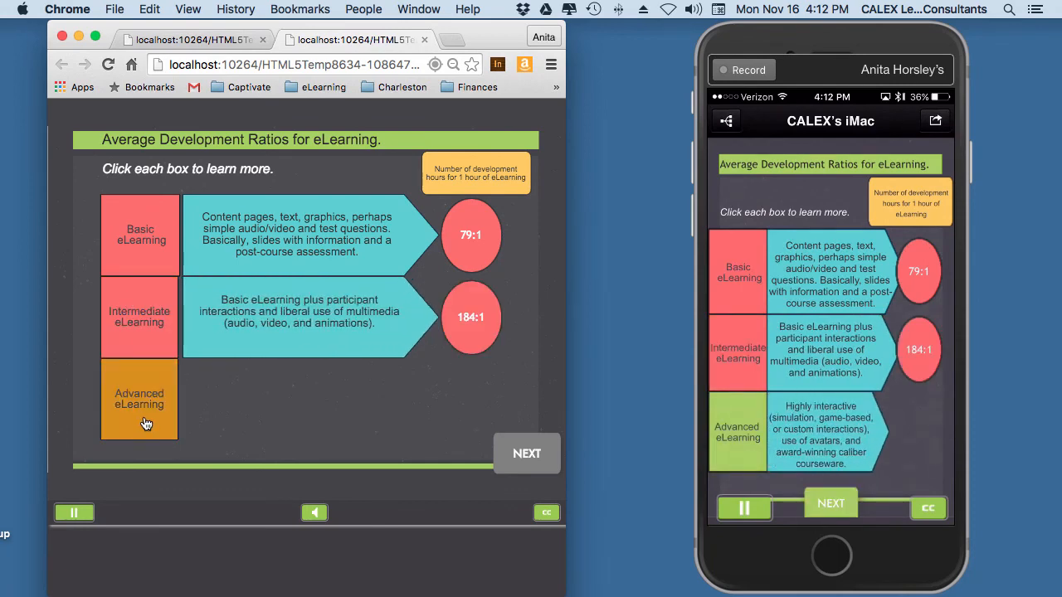